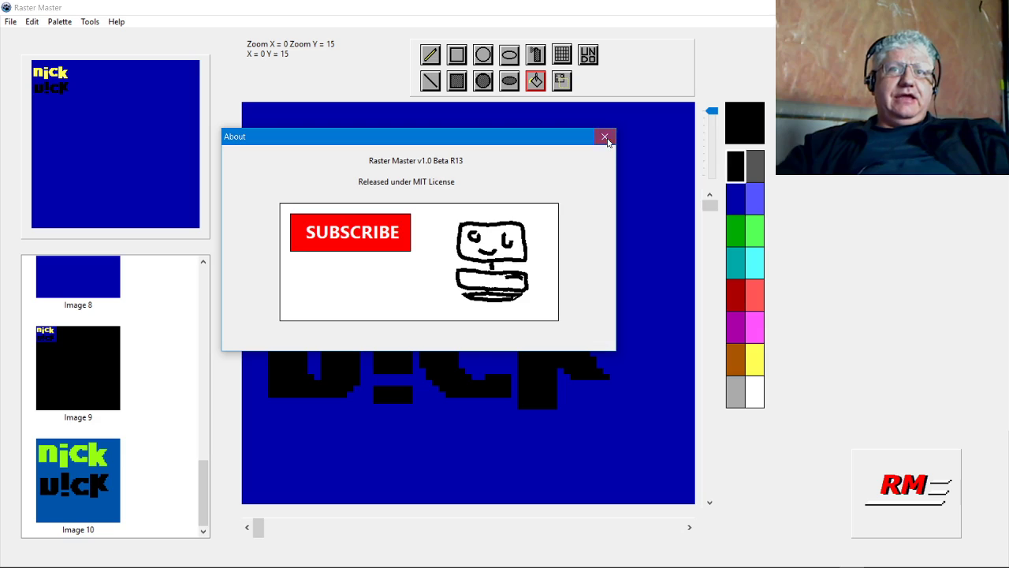
- Close the About window and browse the image list, opening Image 3 and Image 4 for viewing
left_click(605, 137)
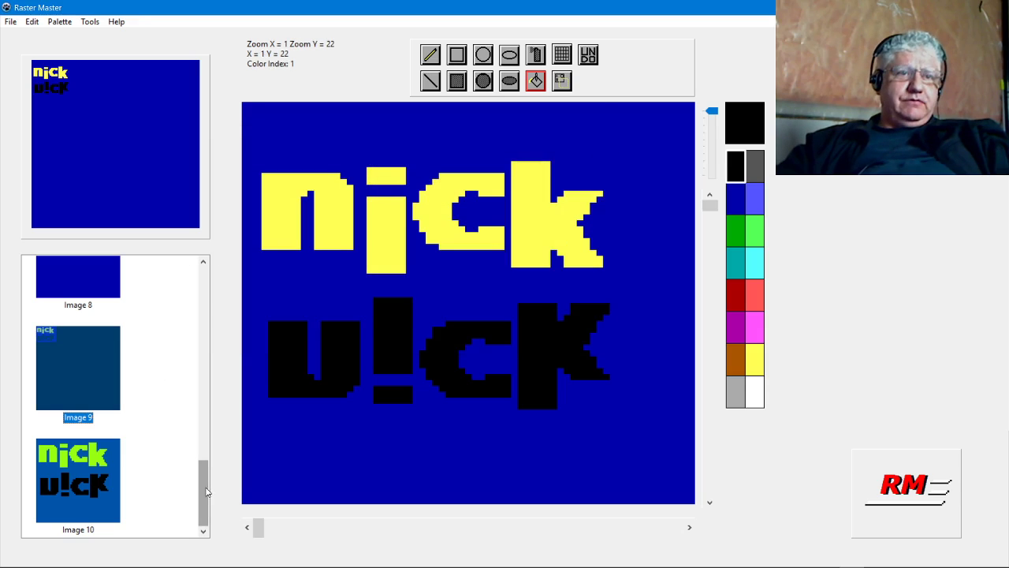
mouse_move(205, 492)
left_mouse_down()
mouse_move(200, 283)
mouse_move(211, 487)
left_mouse_up()
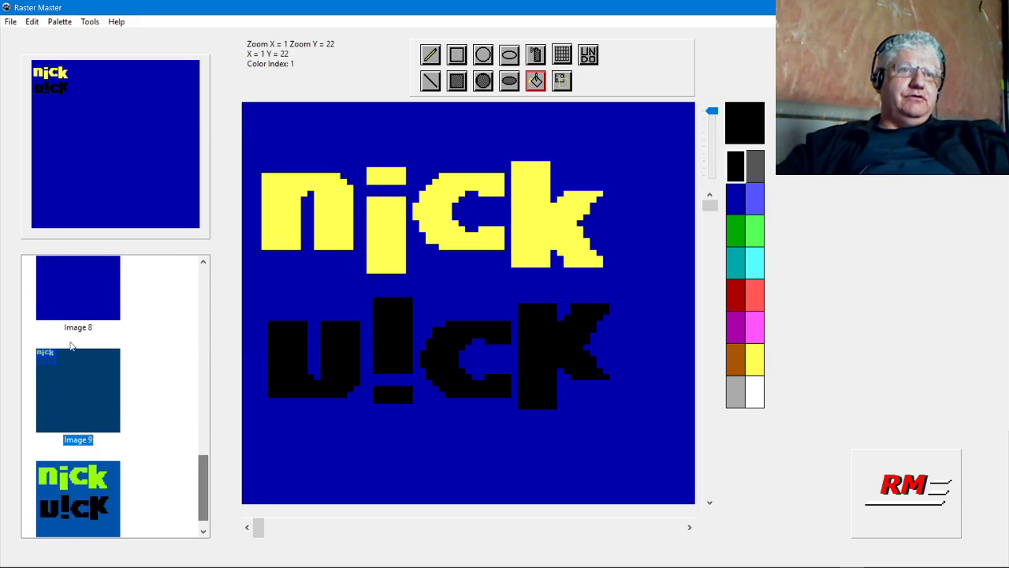
left_click_drag(205, 479, 204, 302)
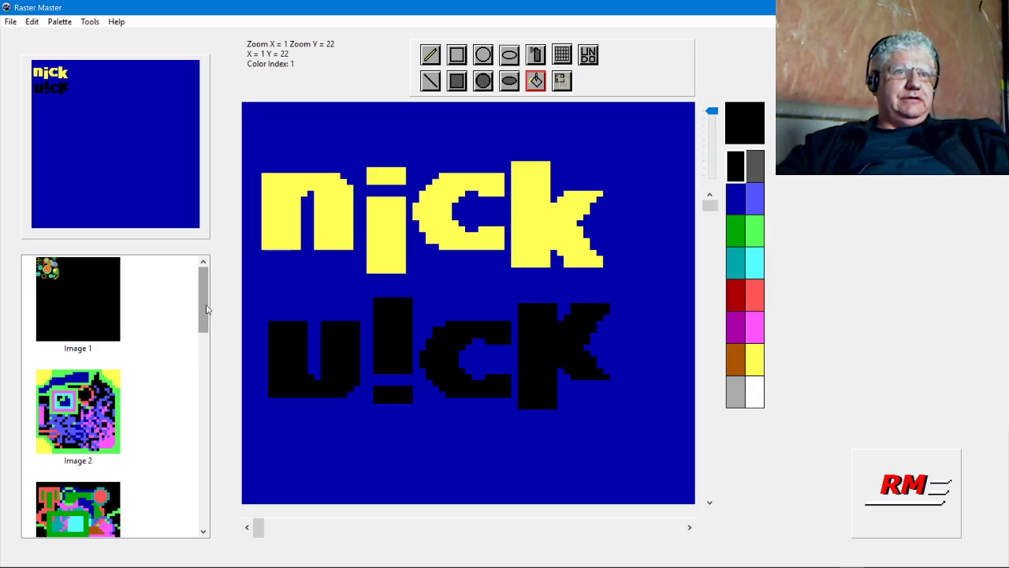
left_click_drag(207, 309, 198, 349)
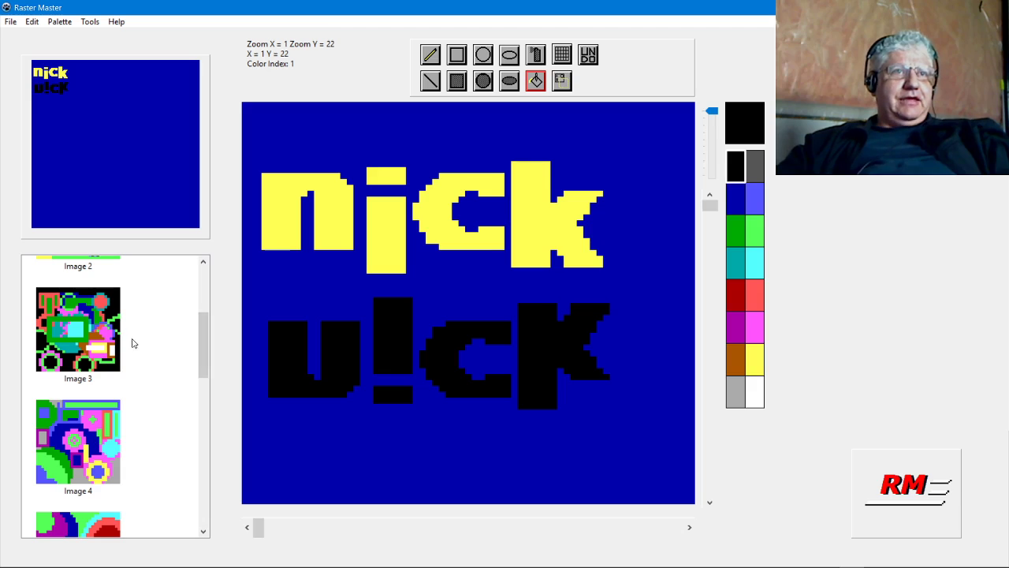
mouse_move(204, 358)
left_mouse_down()
mouse_move(210, 314)
mouse_move(199, 359)
left_mouse_up()
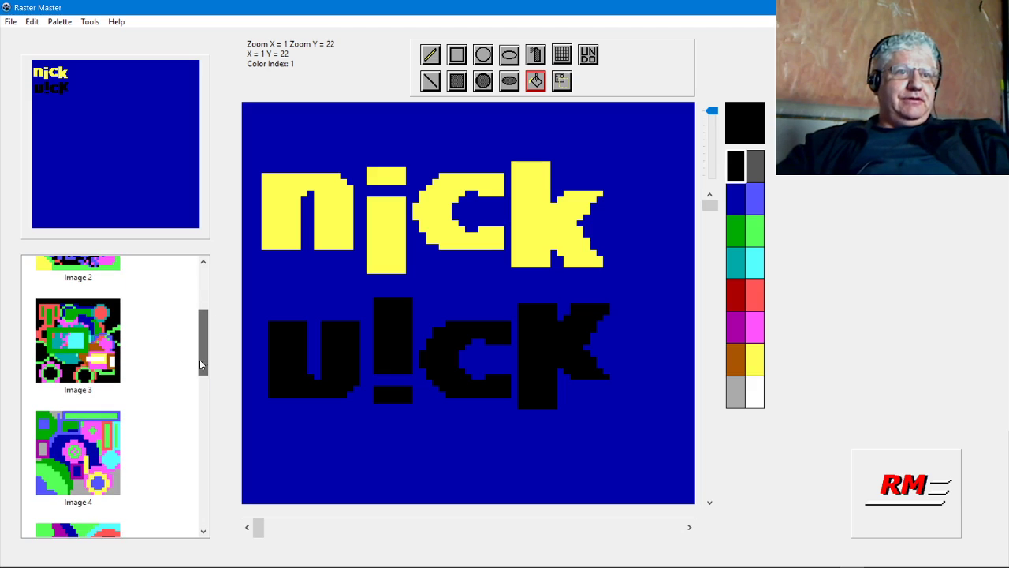
left_click(88, 360)
left_click(93, 444)
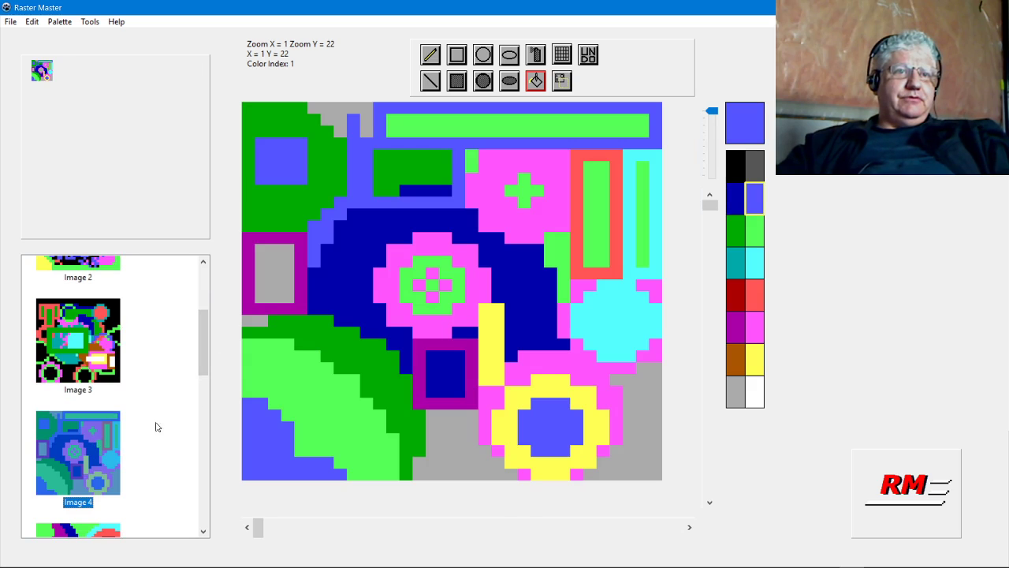
- Browse the remaining images in the list, viewing Image 9 and ending on Image 10
left_click_drag(210, 361, 204, 481)
left_click(82, 355)
left_click(96, 444)
left_click(90, 430)
scroll(190, 463, "down", 1)
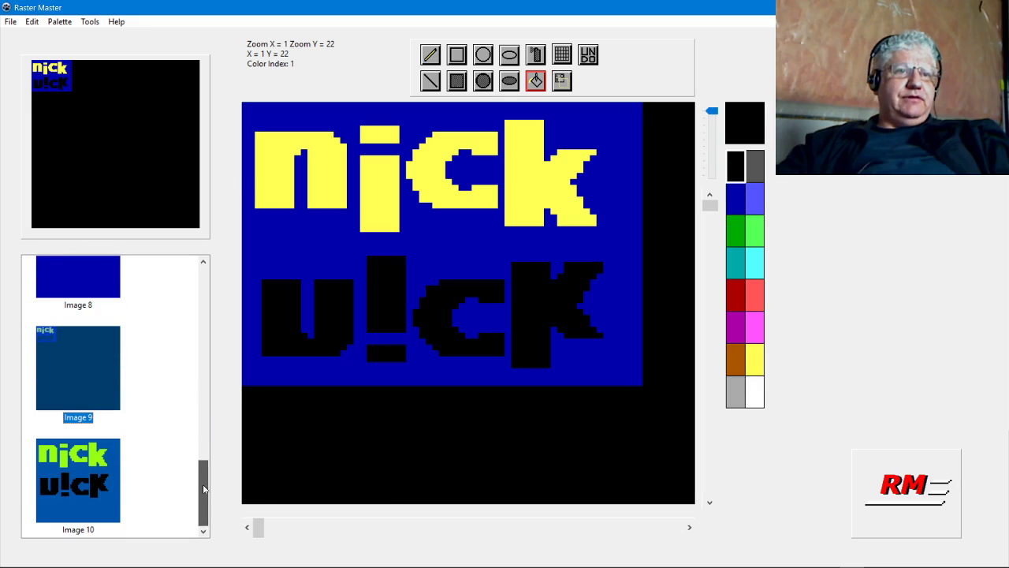
left_click(93, 469)
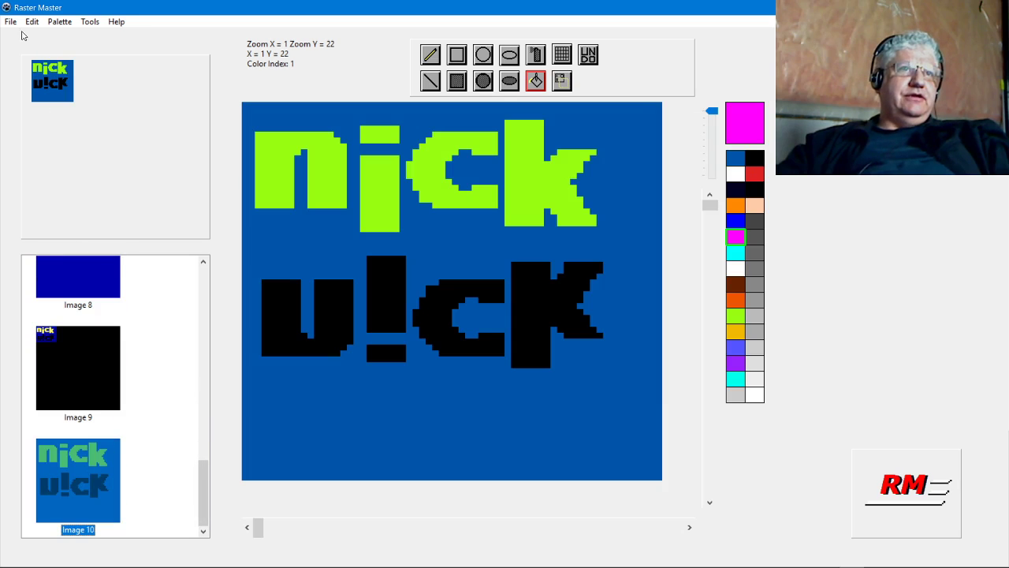
- Create a new blank image and select it at the end of the image list
left_click(10, 22)
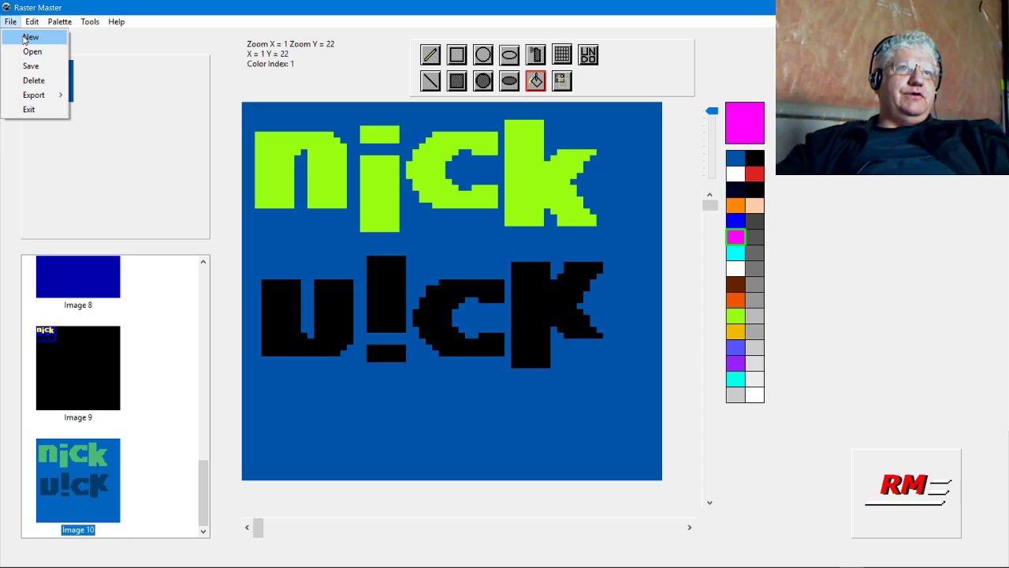
left_click(29, 38)
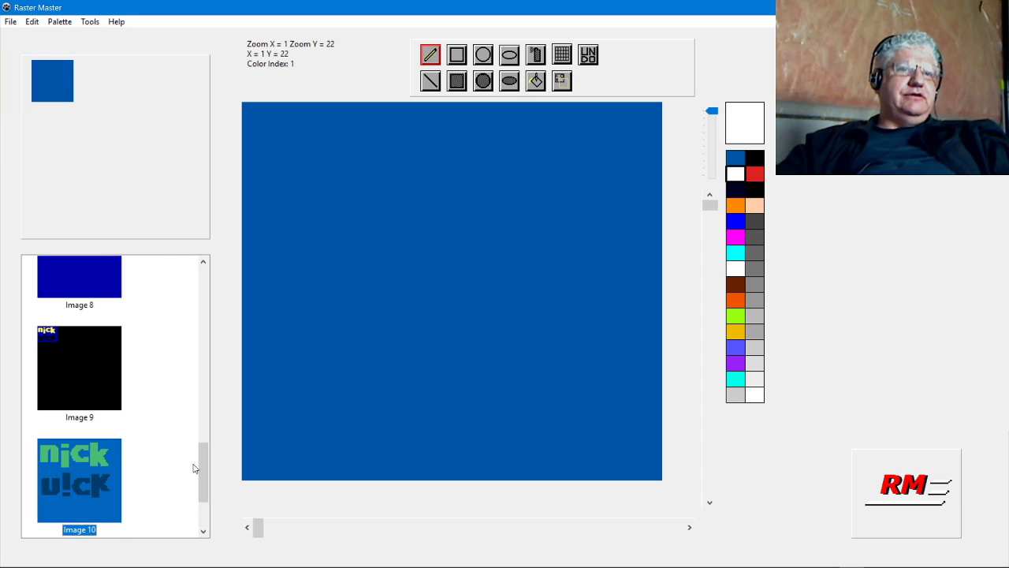
left_click_drag(200, 470, 202, 490)
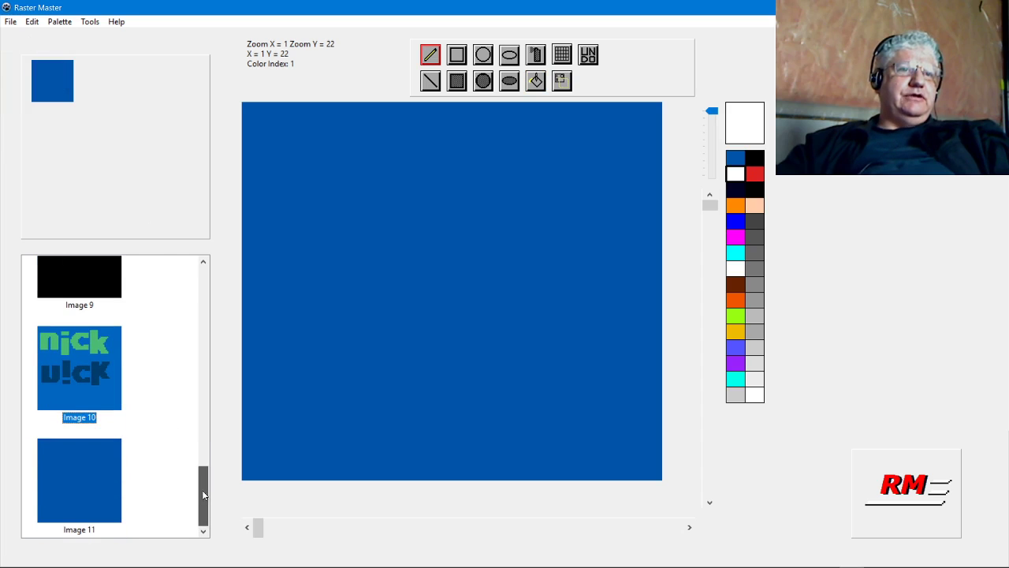
left_click(78, 475)
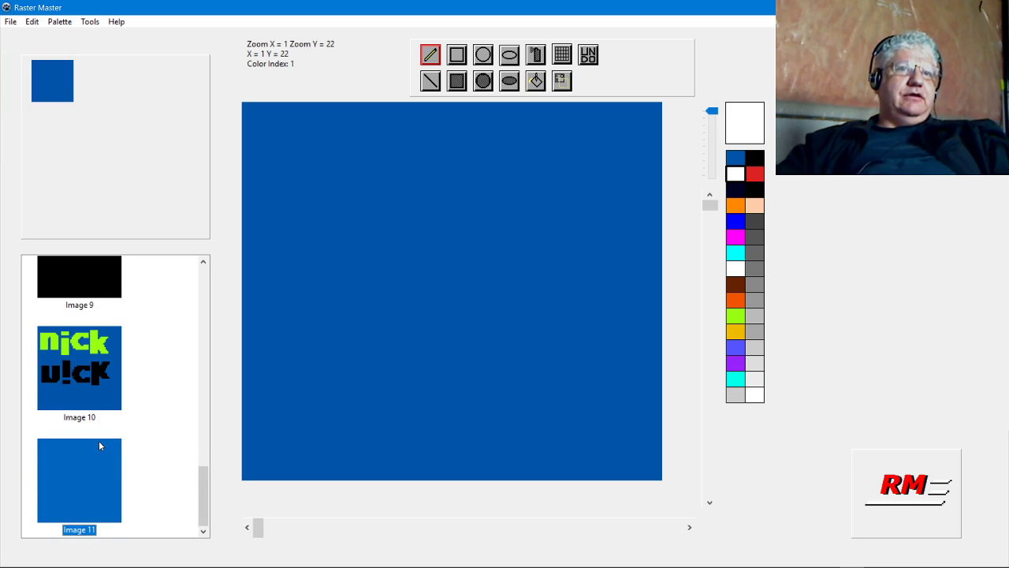
- Draw a large filled white circle on the blank image with a smaller filled magenta circle inside it
left_click(484, 82)
left_click_drag(426, 259, 583, 349)
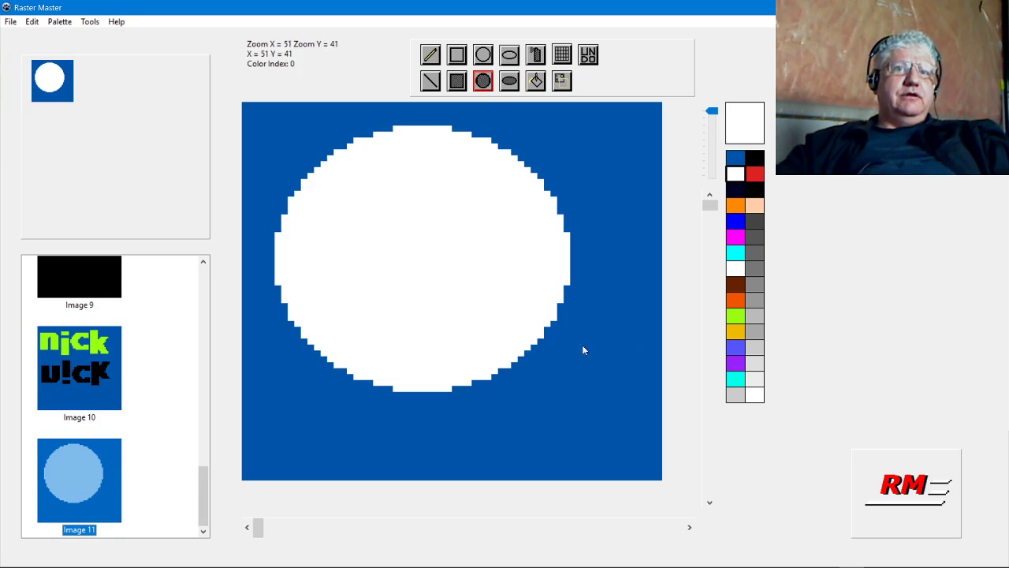
left_click(734, 237)
left_click_drag(419, 244, 492, 260)
- Copy the circle drawing and create another new blank image
left_click(32, 22)
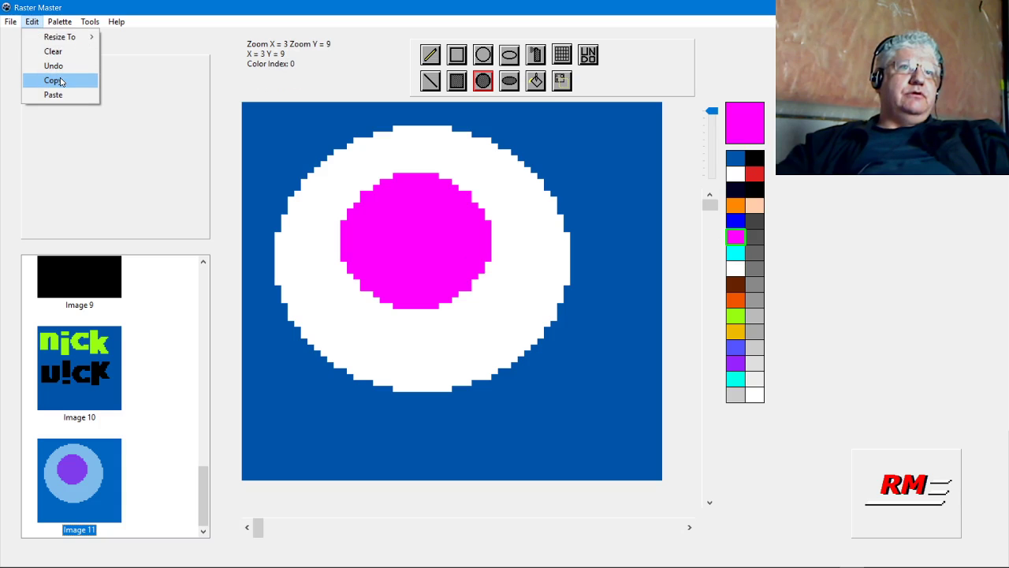
left_click(56, 80)
left_click(11, 22)
left_click(26, 35)
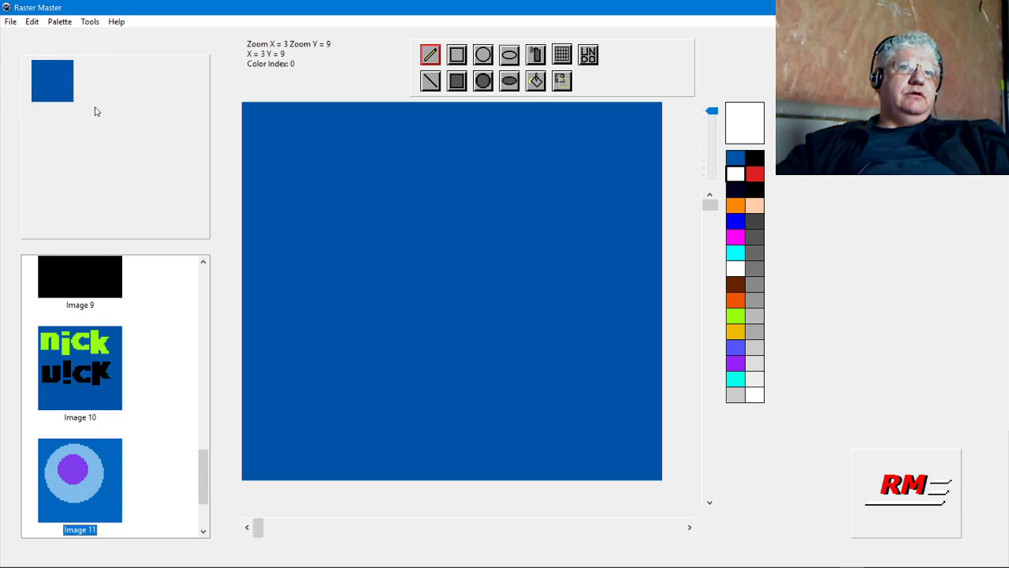
- Try to paste the copied circle drawing into the blank Image 12
left_click(32, 21)
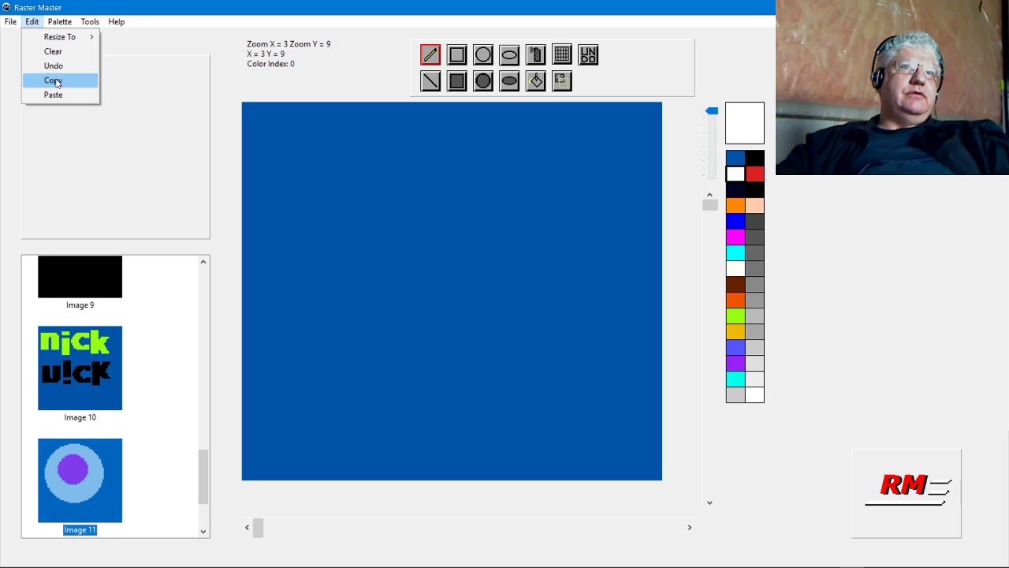
left_click(55, 79)
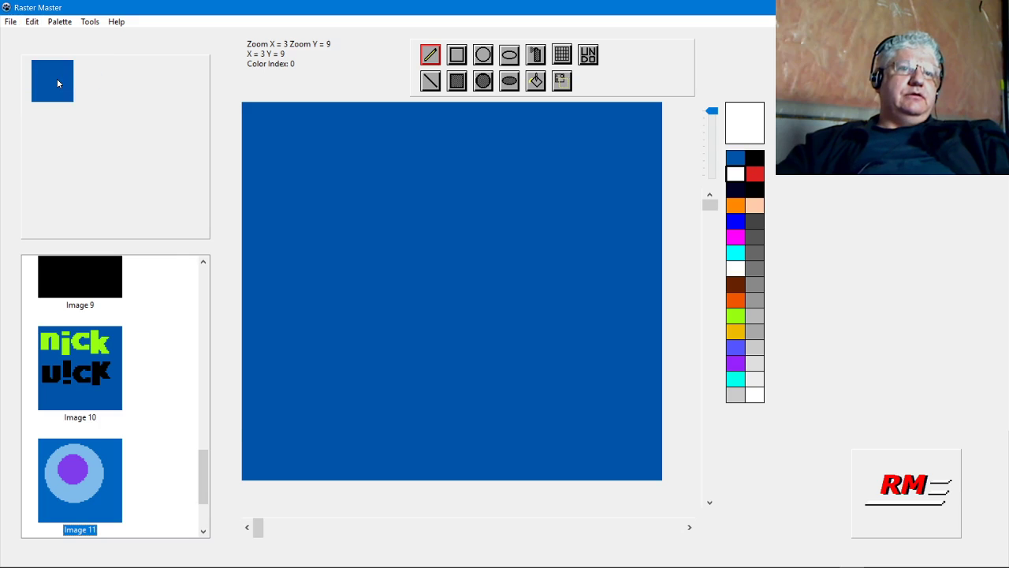
scroll(178, 416, "down", 1)
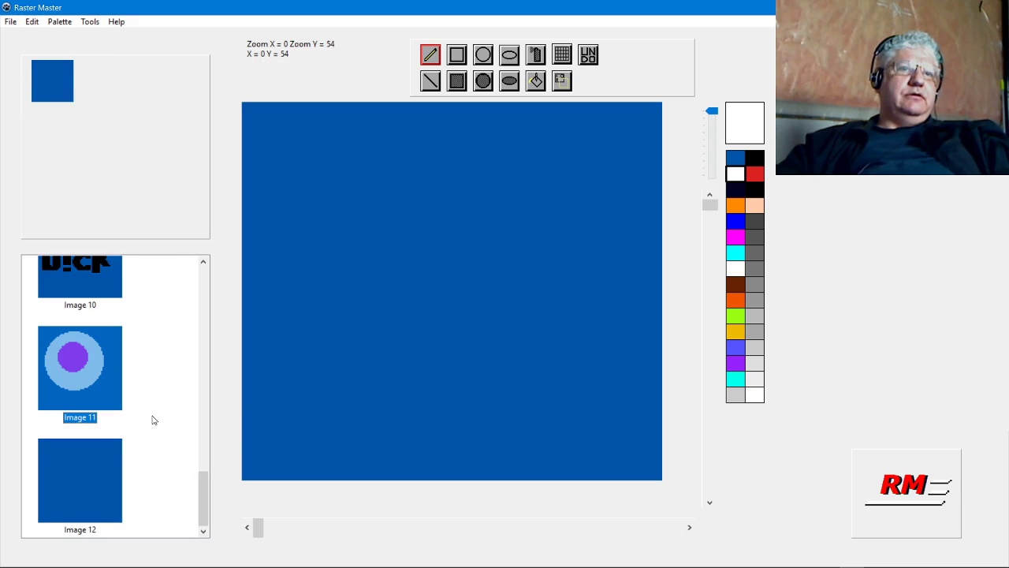
left_click(87, 466)
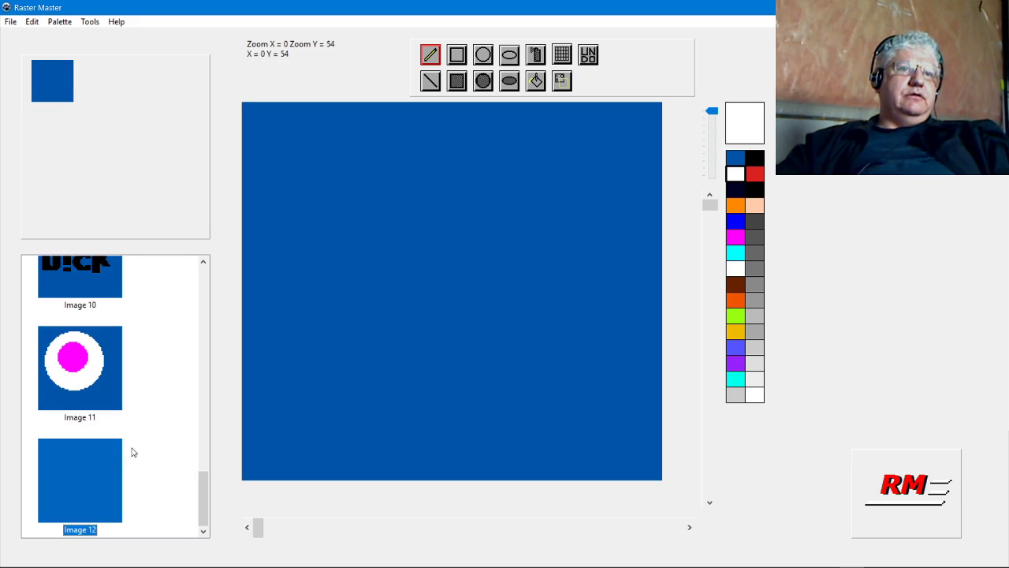
left_click(32, 22)
left_click(54, 80)
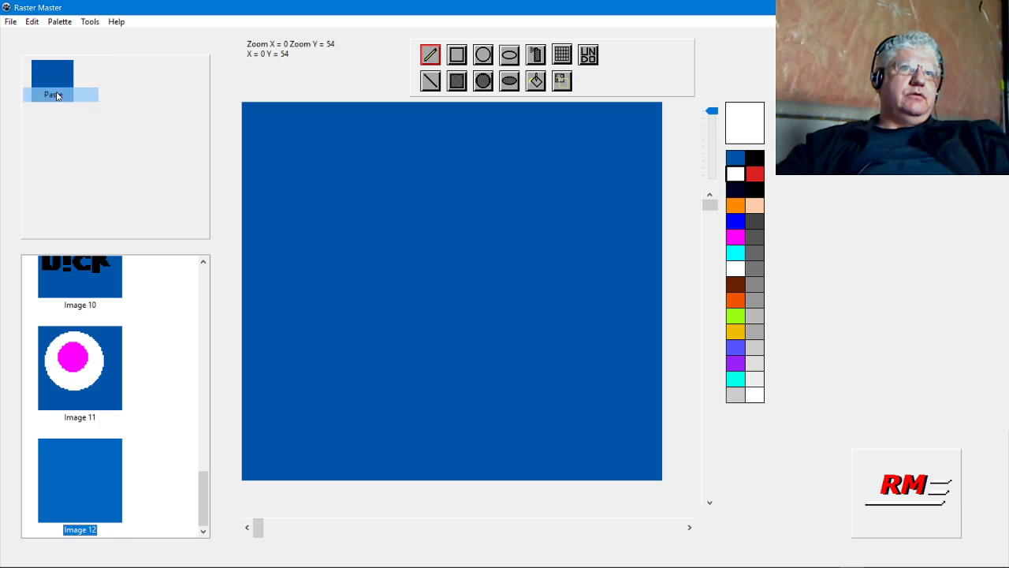
- Copy the circle drawing from Image 11 and paste it into the blank Image 12
left_click(80, 354)
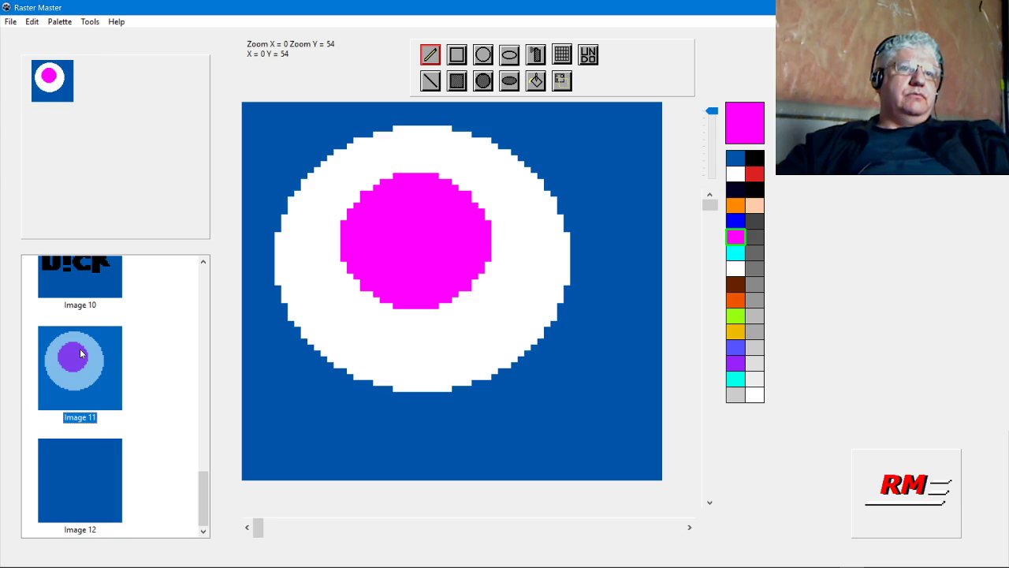
left_click(31, 21)
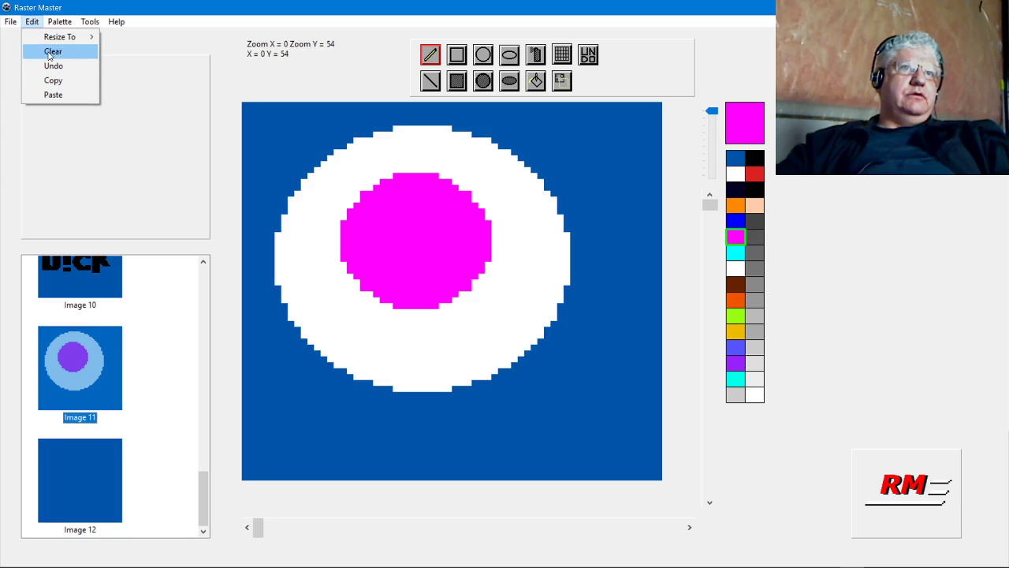
left_click(54, 80)
left_click(89, 465)
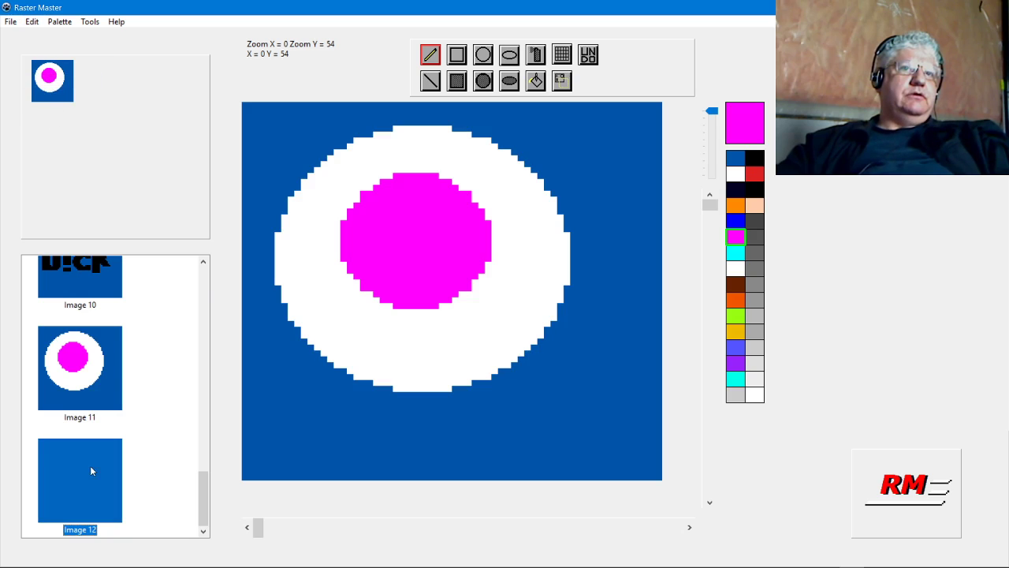
left_click(32, 21)
left_click(49, 92)
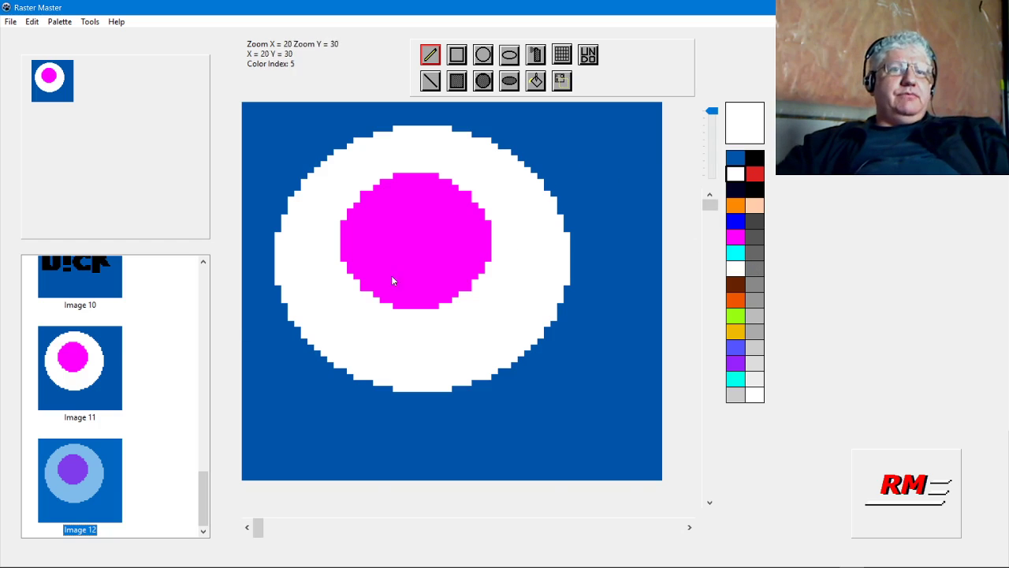
- Delete Image 11, the original circle drawing, from the image list
scroll(391, 275, "up", 3)
scroll(251, 290, "down", 3)
left_click_drag(199, 470, 216, 359)
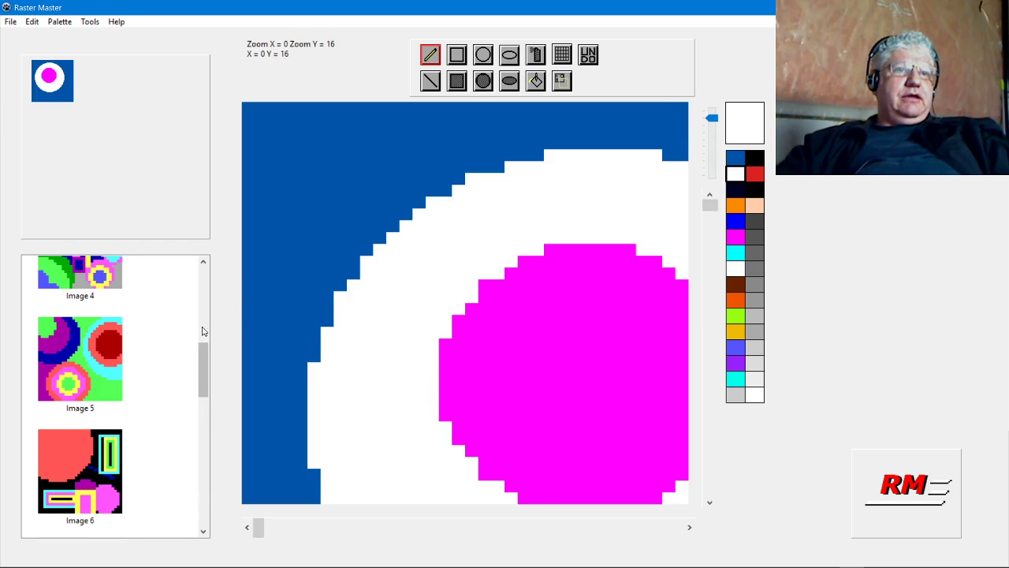
left_click(32, 21)
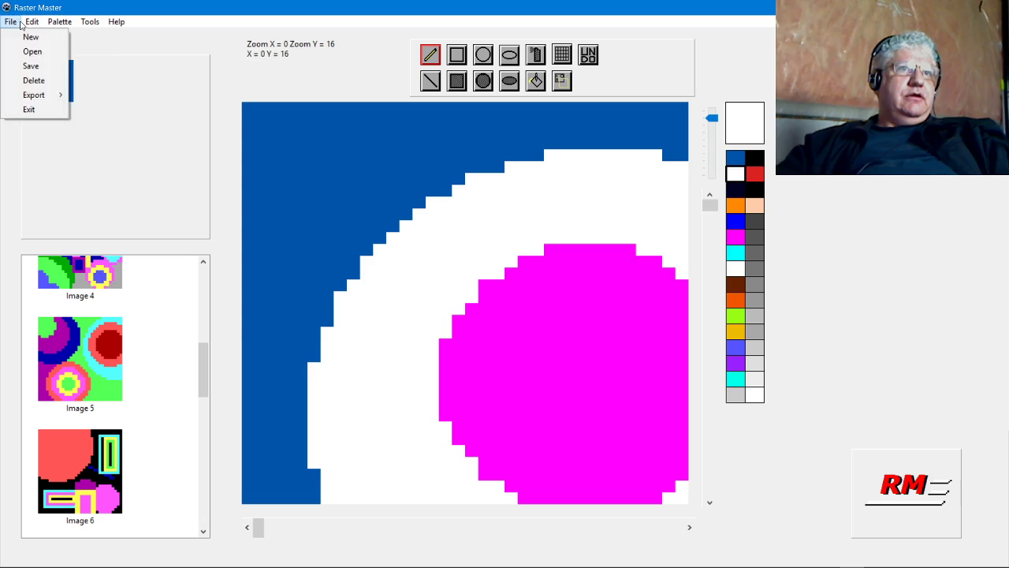
mouse_move(10, 24)
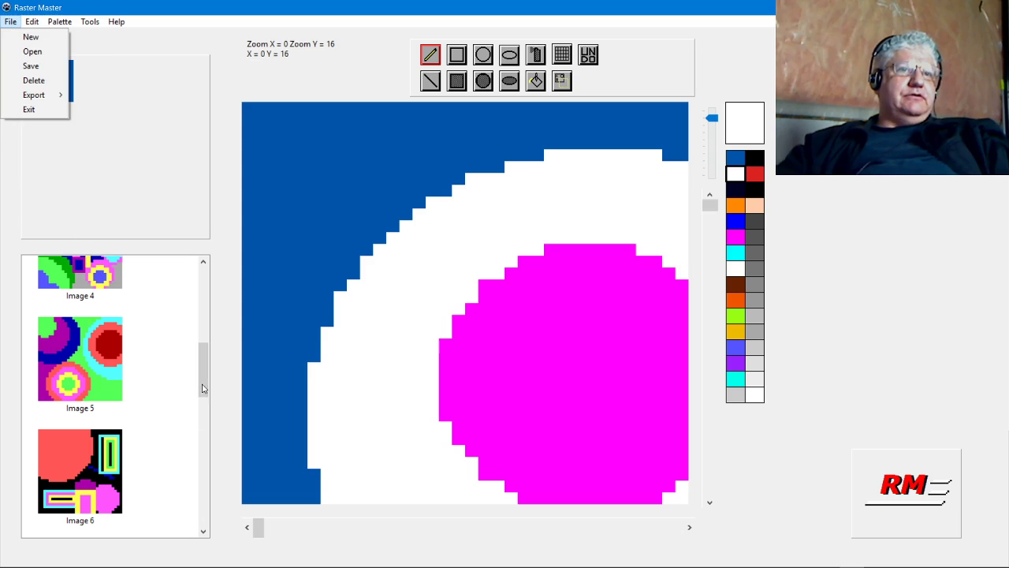
left_click_drag(203, 388, 203, 524)
left_click(72, 384)
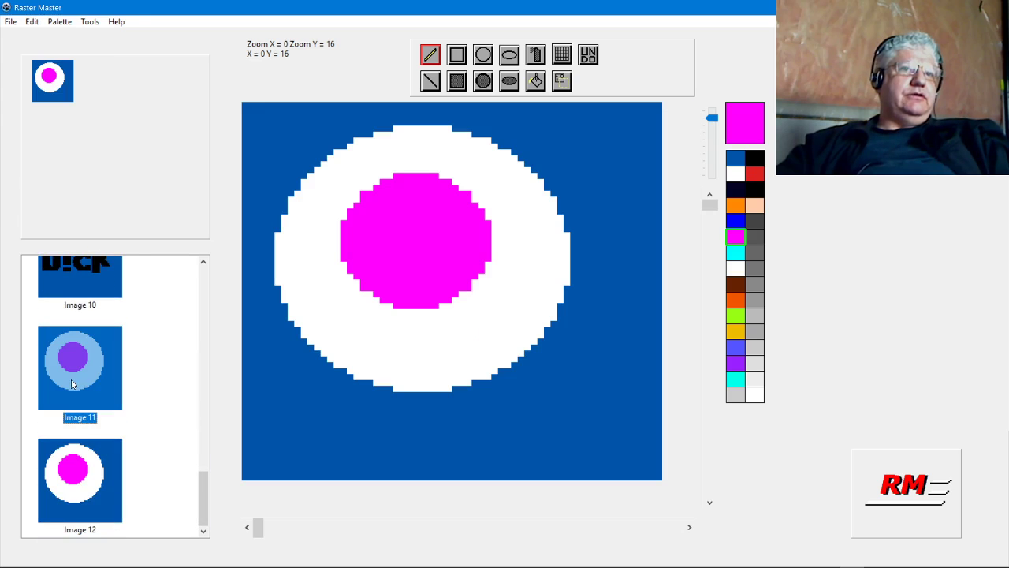
left_click(11, 21)
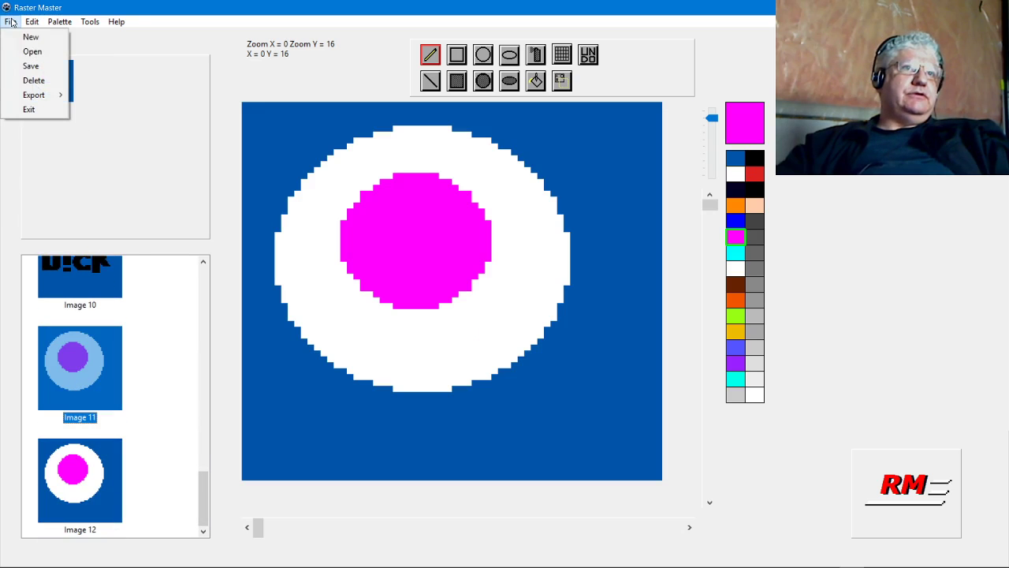
left_click(33, 79)
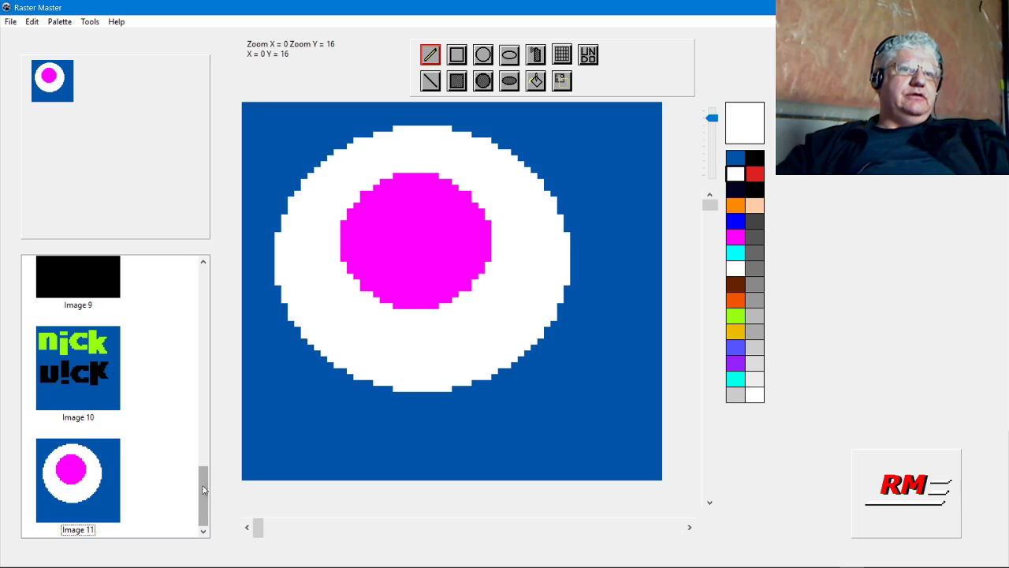
- Delete the remaining copy of the circle drawing at the end of the image list
left_click(90, 473)
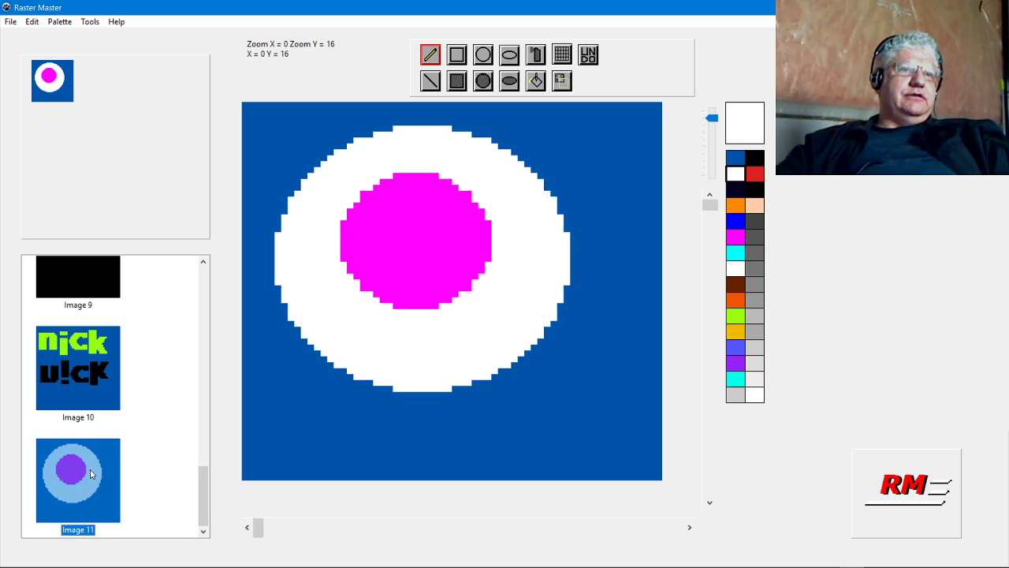
left_click(11, 21)
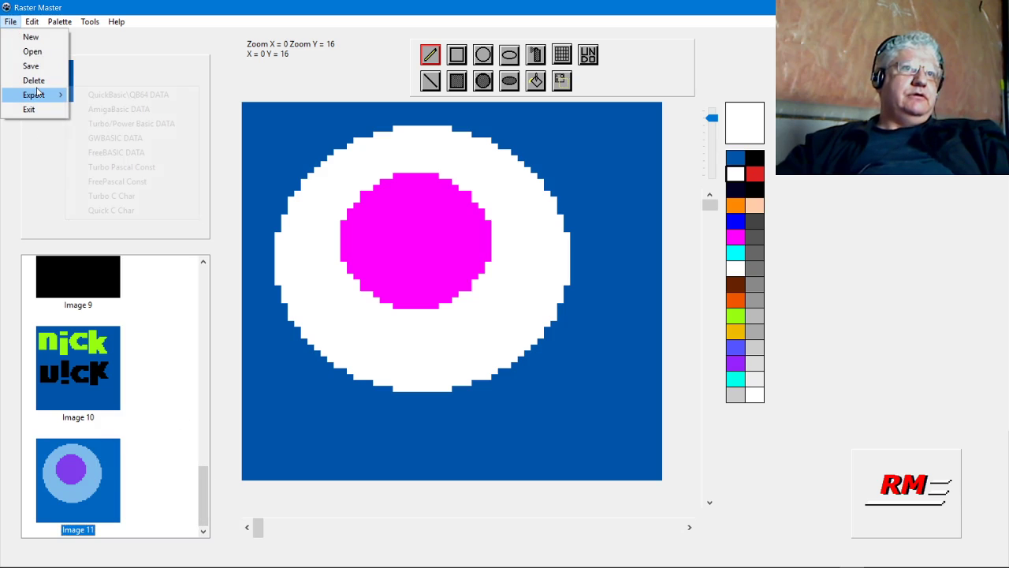
left_click(33, 82)
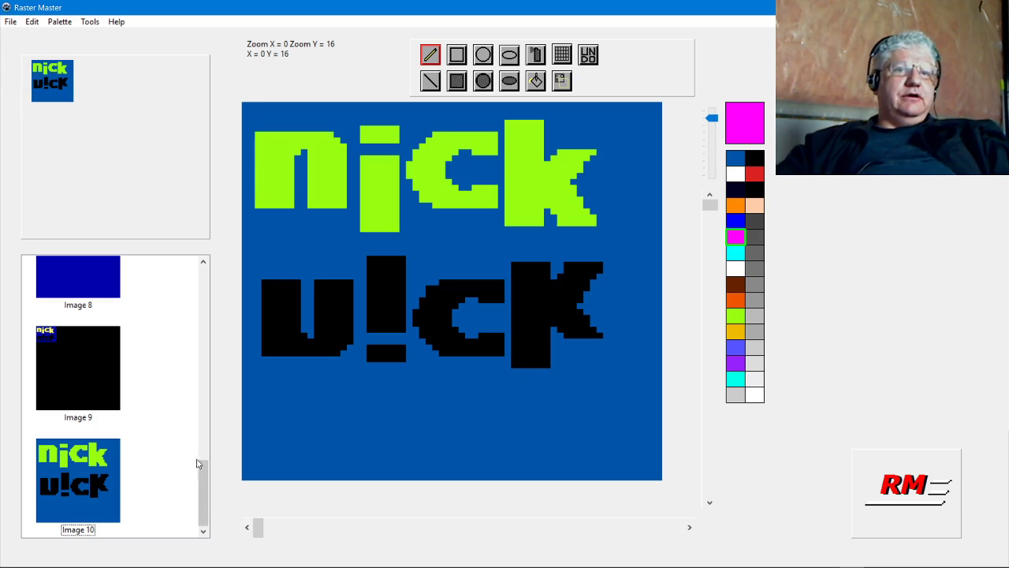
- Open Image 1 from the start of the image list
left_click_drag(197, 463, 222, 273)
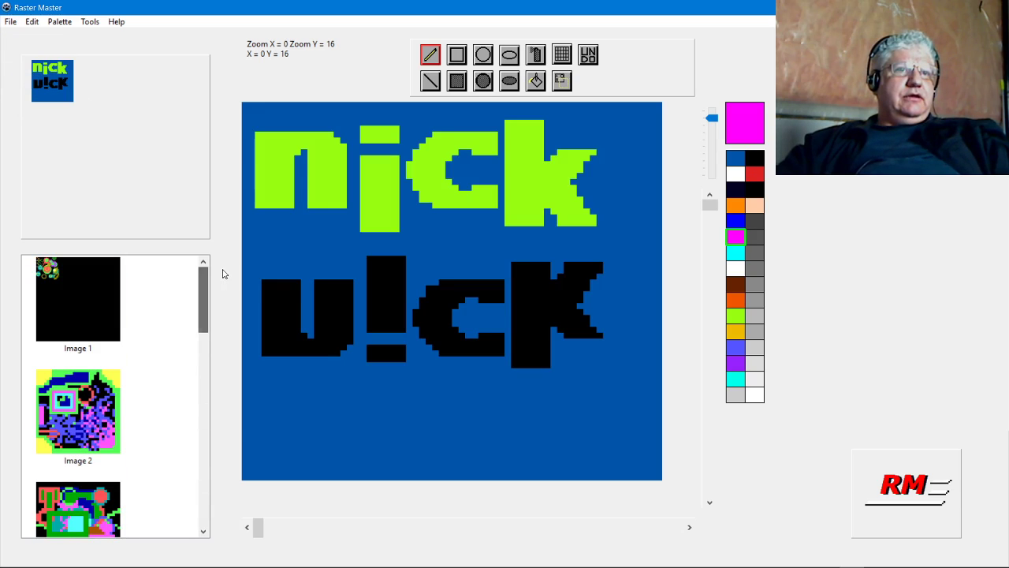
left_click(72, 273)
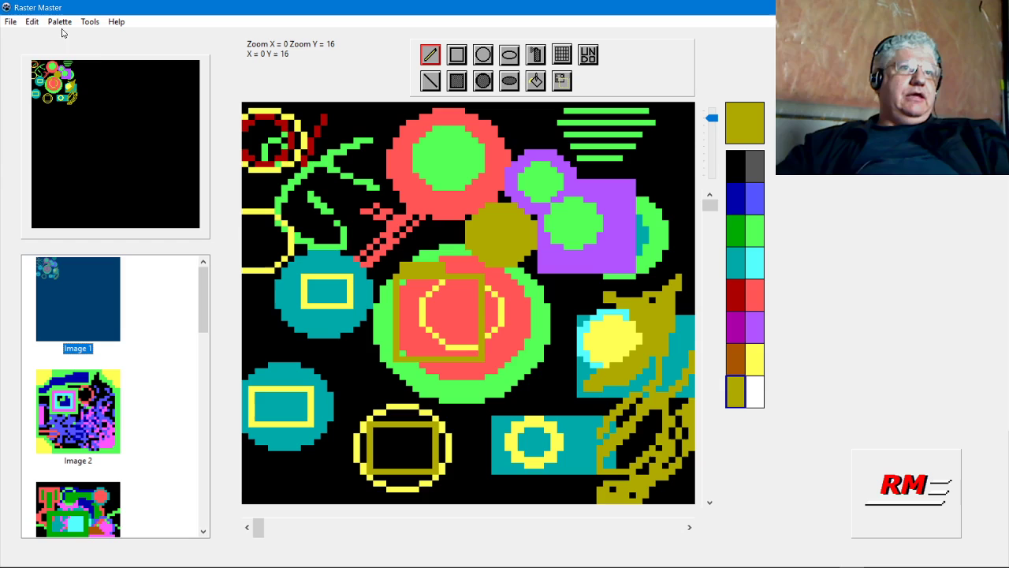
- Resize Image 1 to 8 X 8 and to 16 X 16
left_click(10, 22)
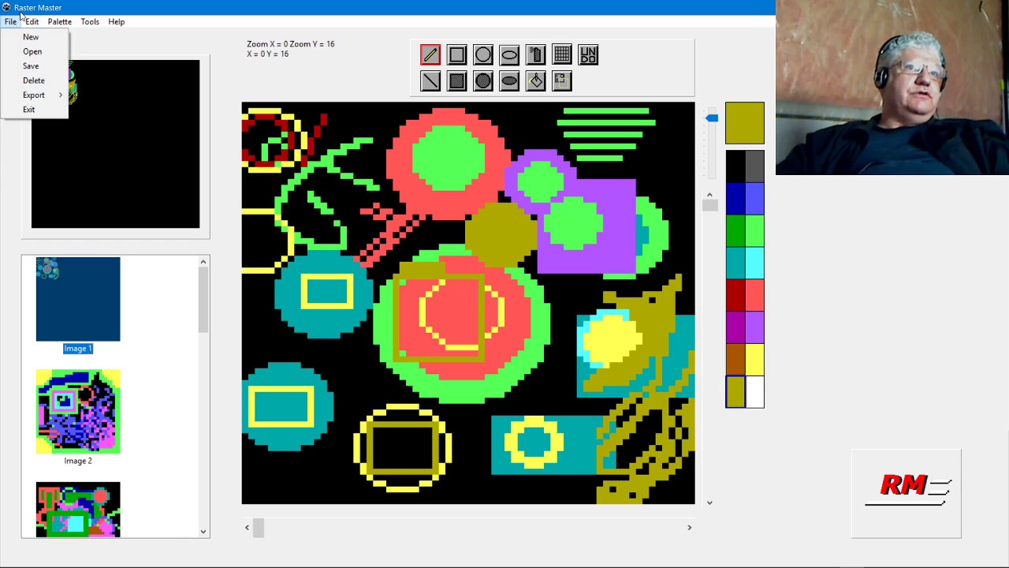
mouse_move(24, 18)
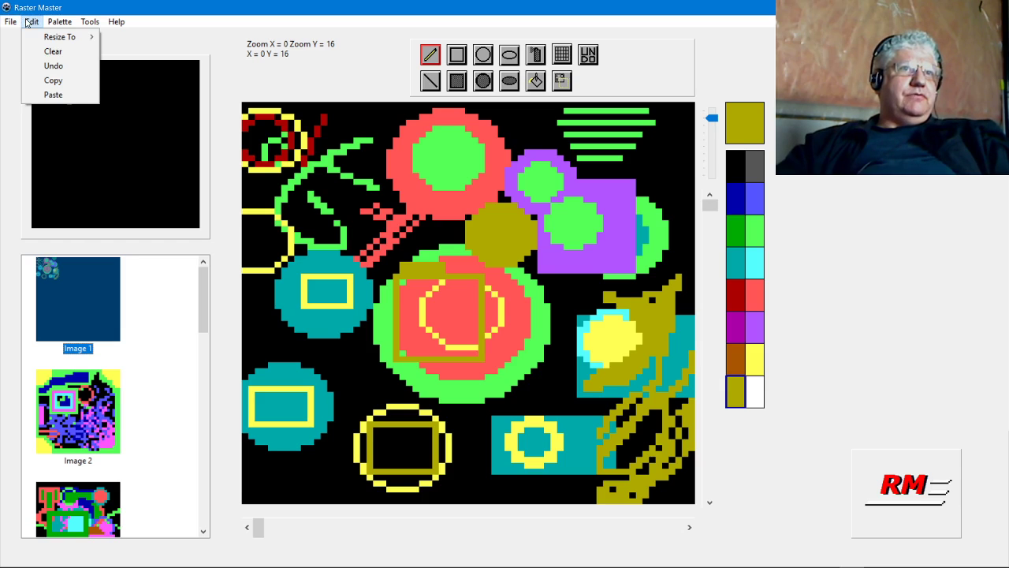
mouse_move(41, 38)
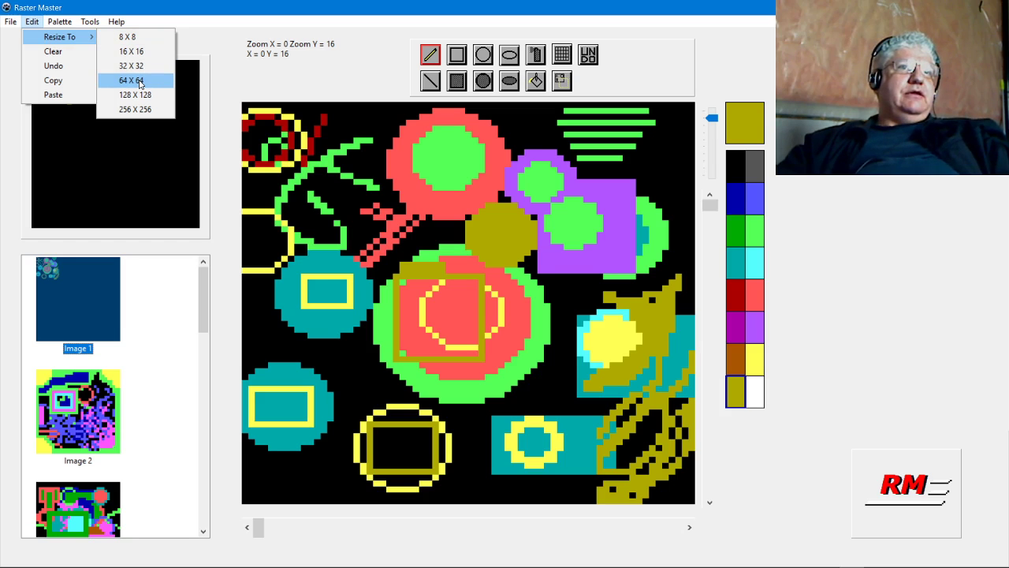
left_click(130, 37)
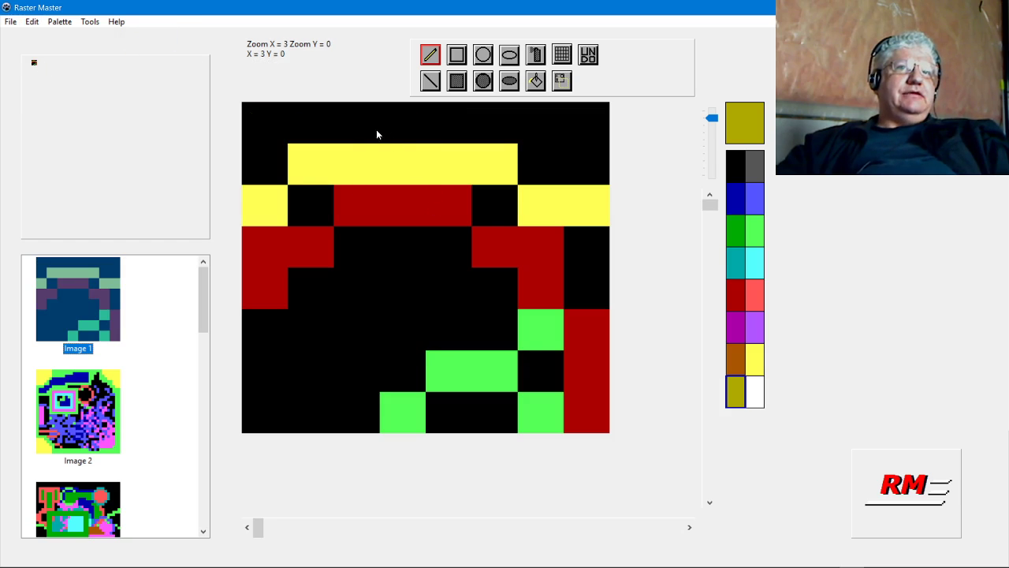
left_click(32, 22)
mouse_move(63, 37)
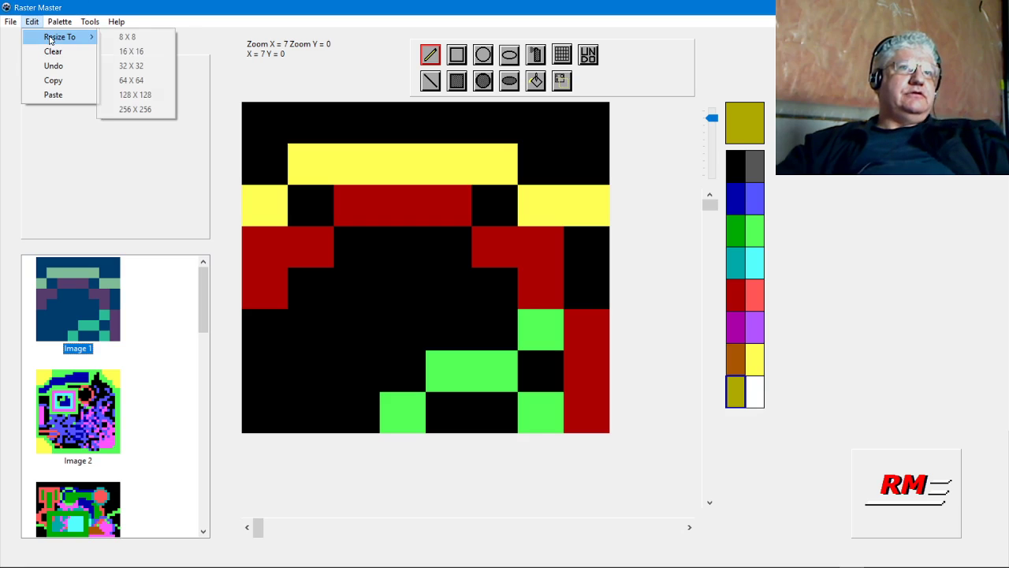
left_click(140, 51)
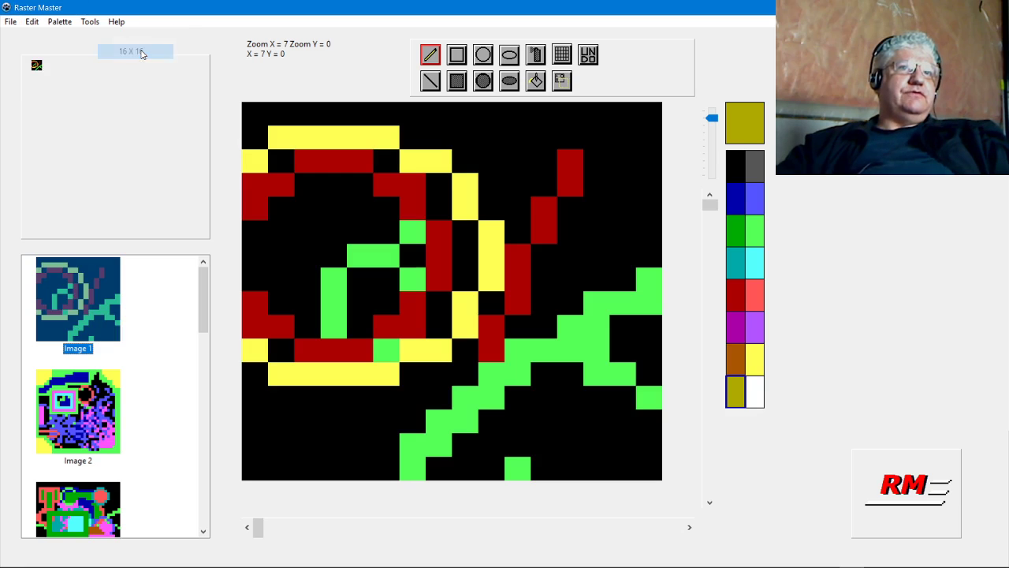
- Resize Image 1 to 32 X 32 and to 64 X 64
left_click(31, 22)
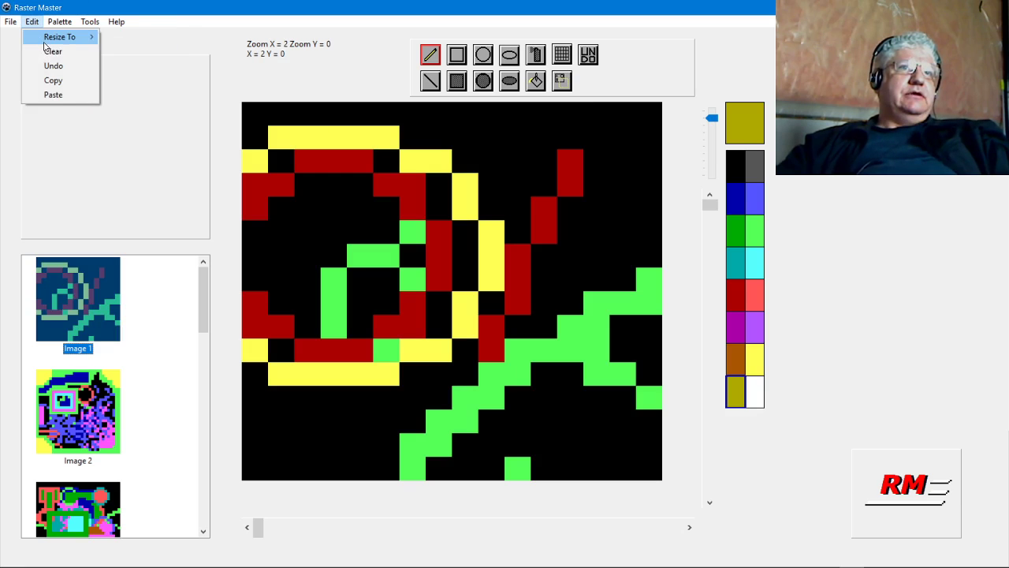
mouse_move(59, 37)
left_click(134, 80)
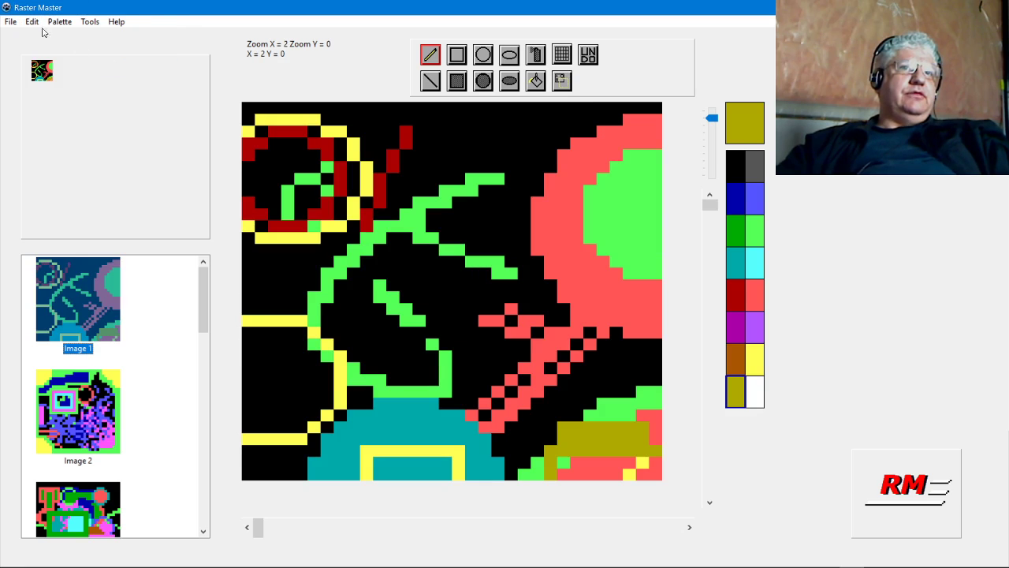
left_click(32, 22)
mouse_move(57, 40)
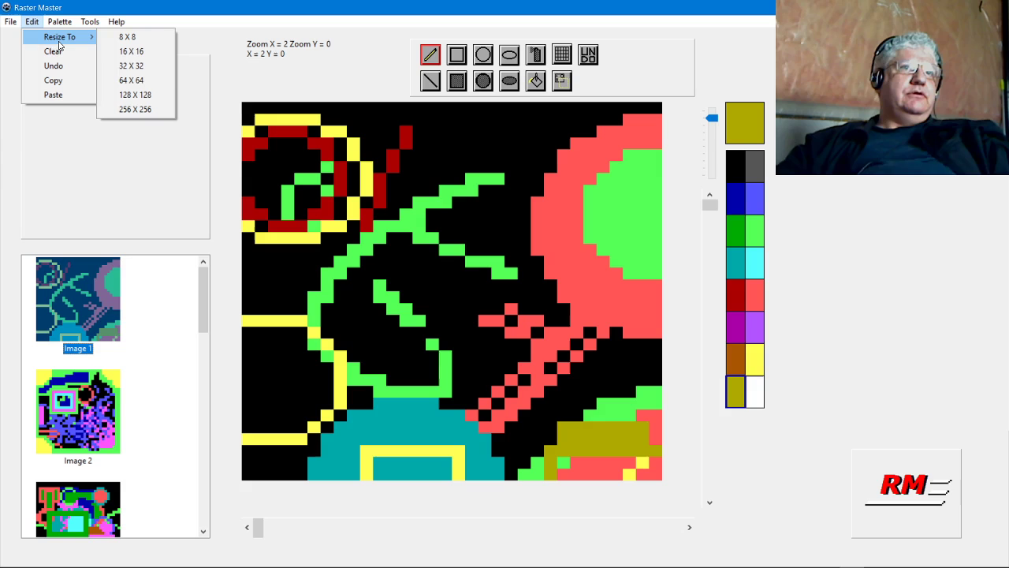
left_click(141, 83)
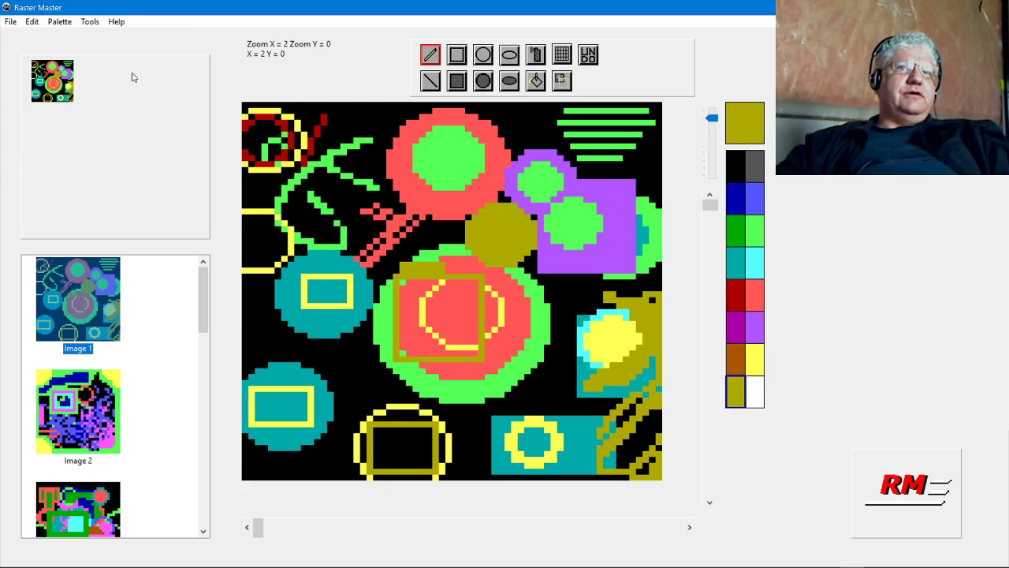
- Enlarge Image 1 to 128 X 128 and to 256 X 256
left_click(31, 22)
mouse_move(62, 41)
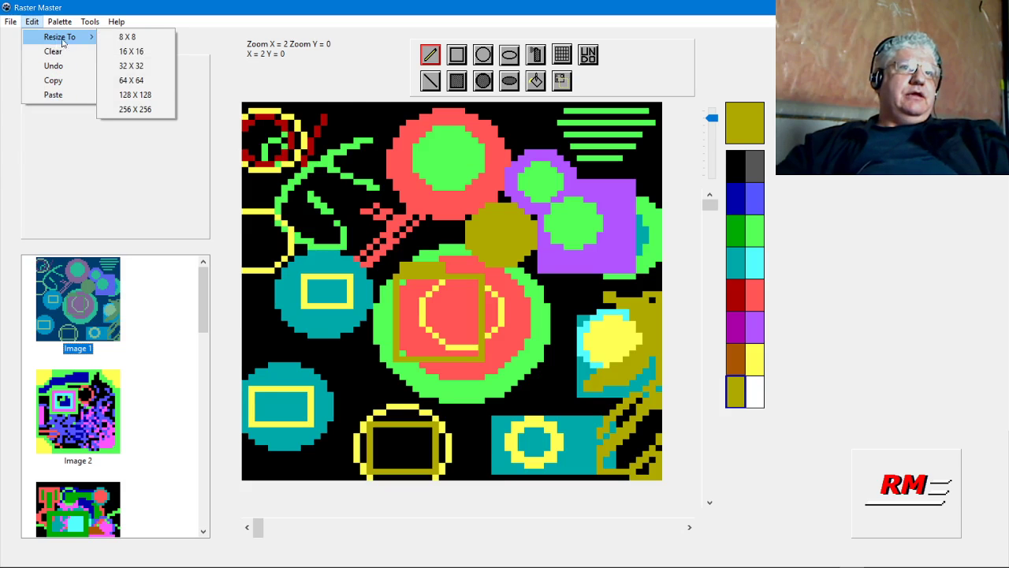
left_click(131, 95)
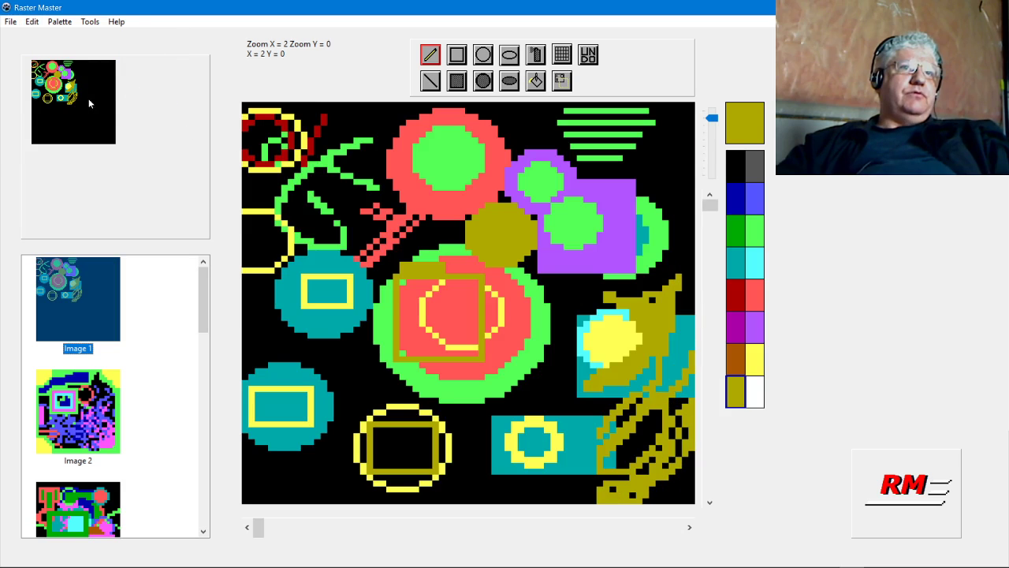
left_click(33, 23)
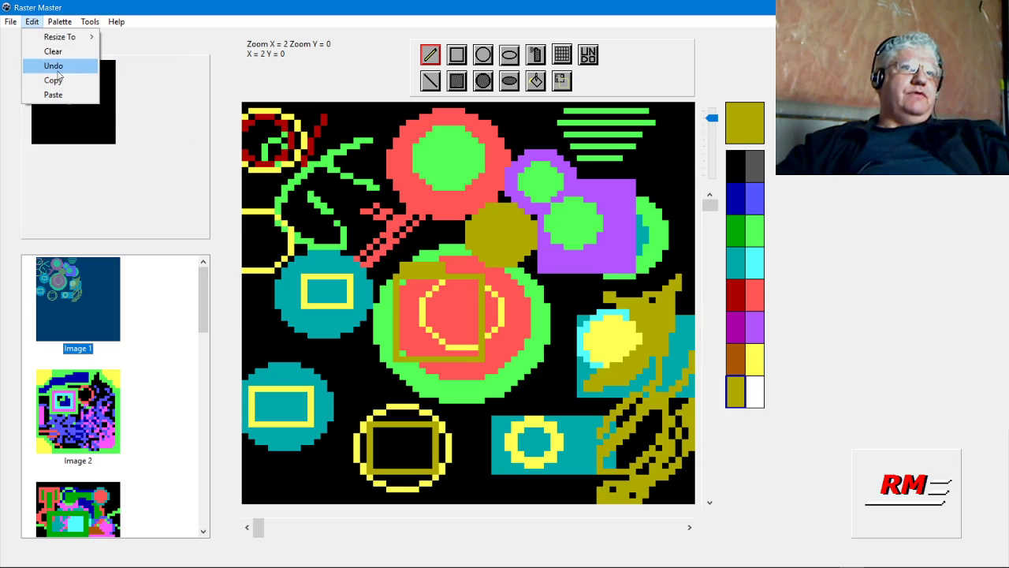
mouse_move(52, 24)
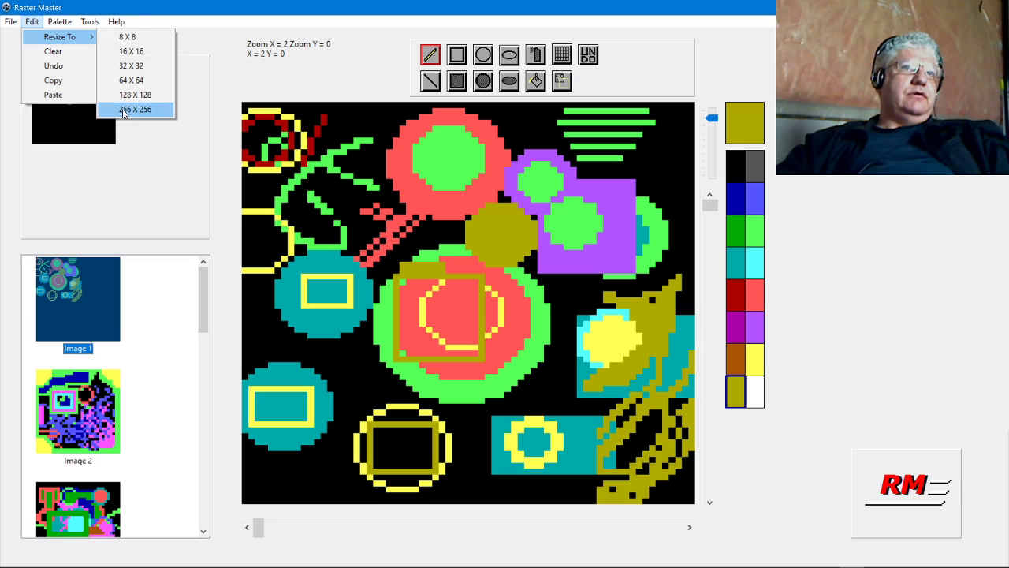
left_click(132, 108)
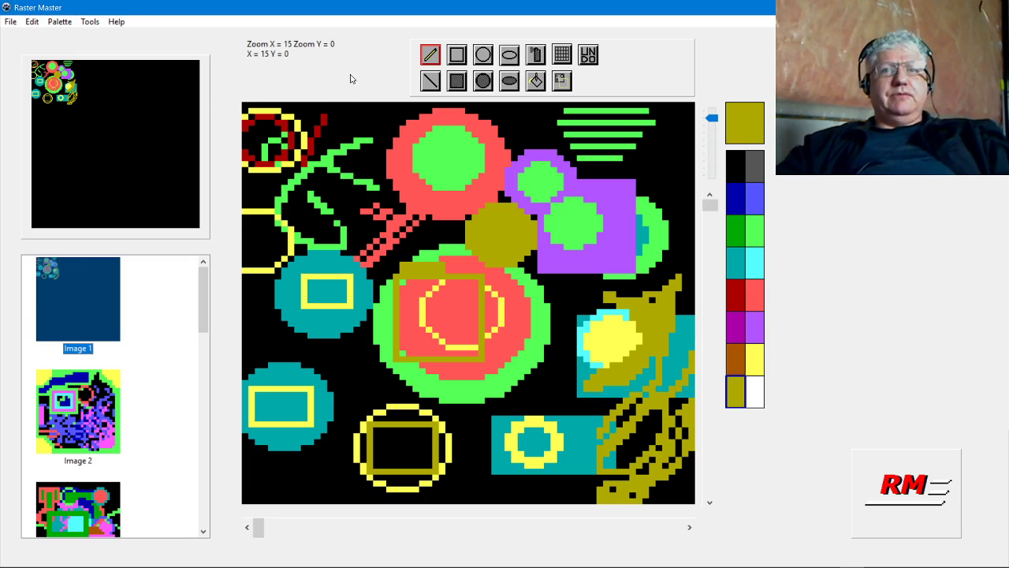
- Select a 20 by 21 pixel area around the upper red-and-green circle in Image 1 and view the export formats
left_click(562, 81)
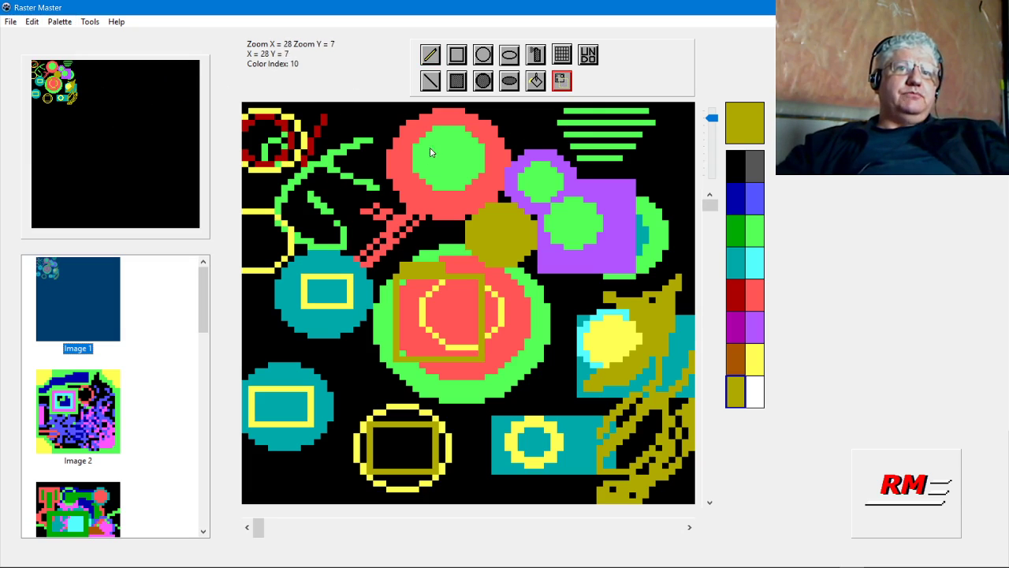
left_click_drag(380, 105, 512, 227)
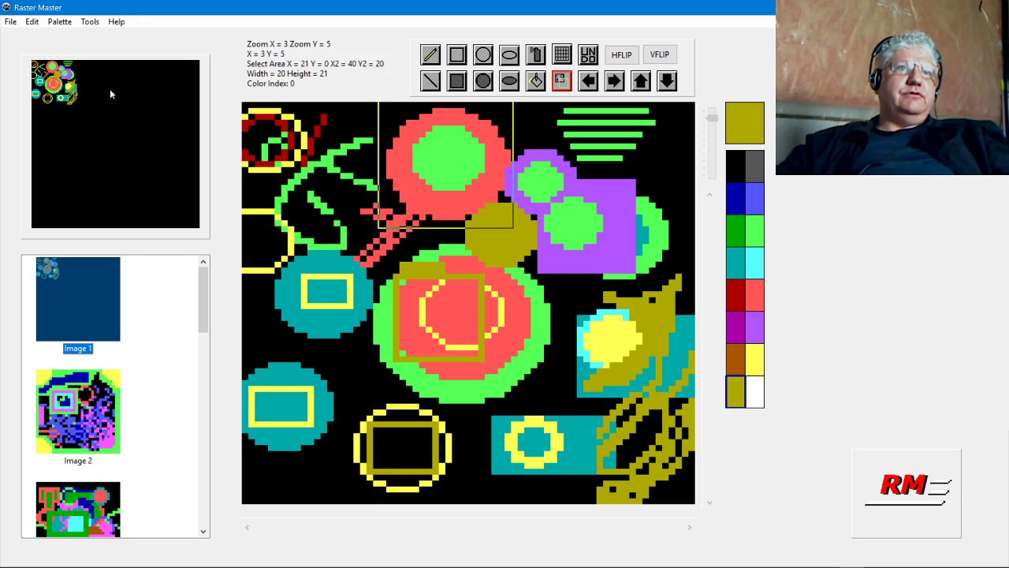
left_click(10, 21)
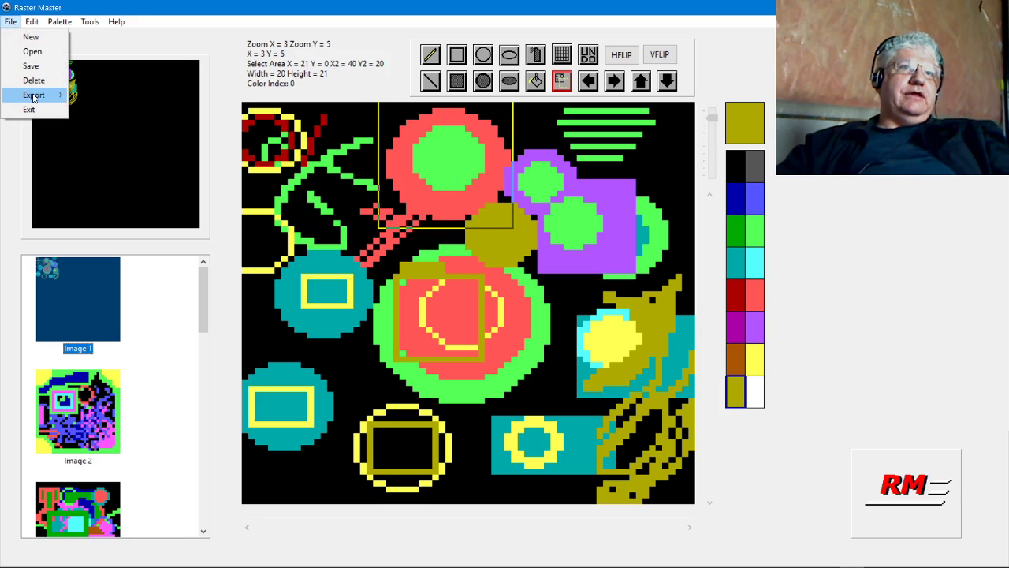
mouse_move(34, 97)
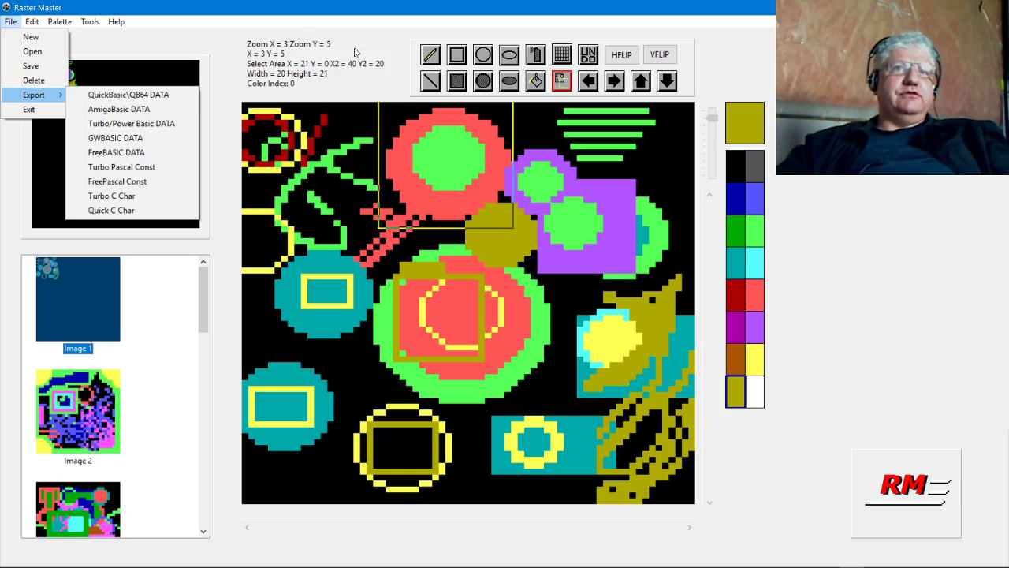
left_click(341, 83)
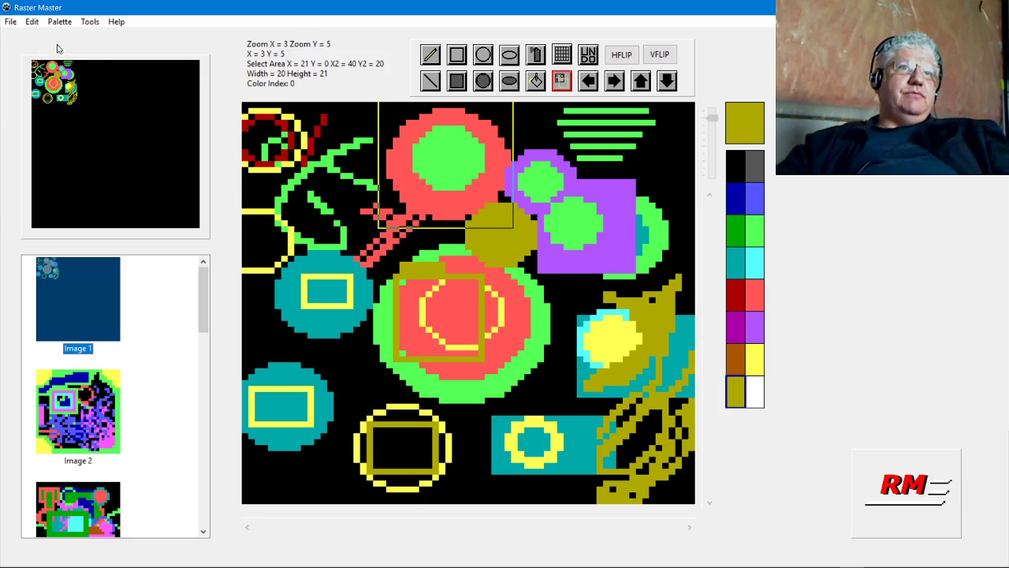
- Release the area selection by switching to the Rectangle tool and resize Image 1 to 32 X 32
left_click(31, 23)
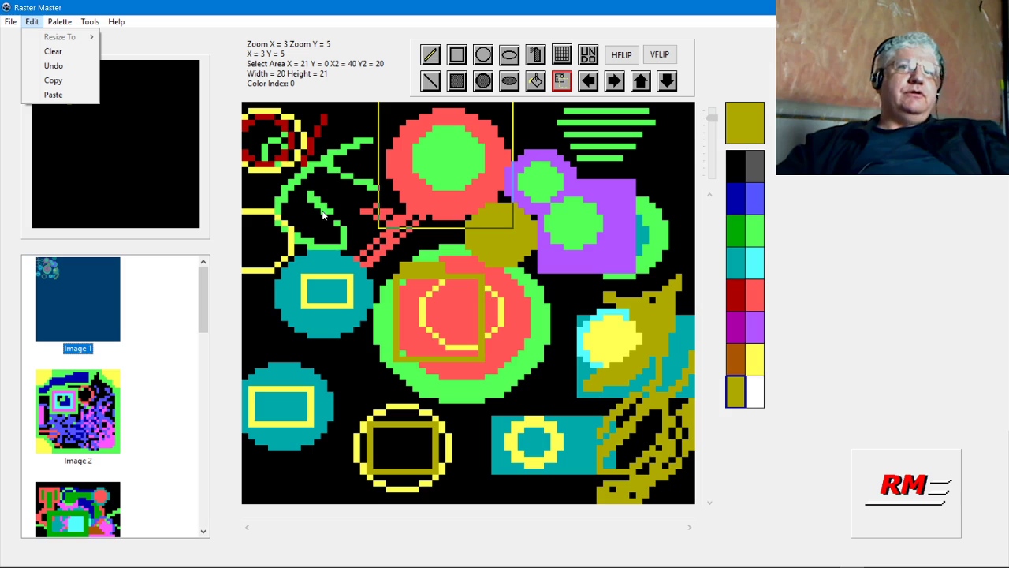
left_click(455, 63)
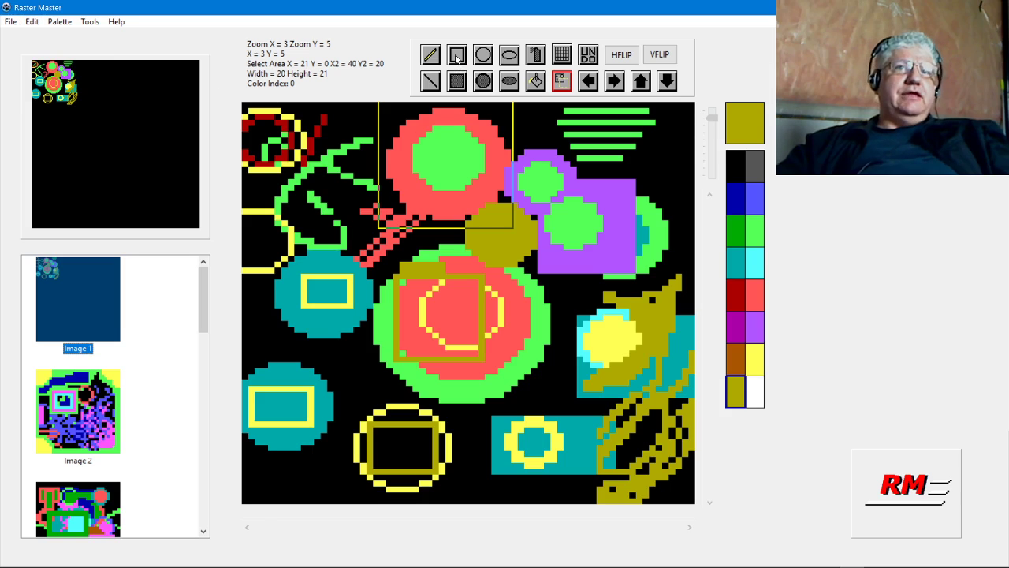
left_click(33, 22)
mouse_move(59, 37)
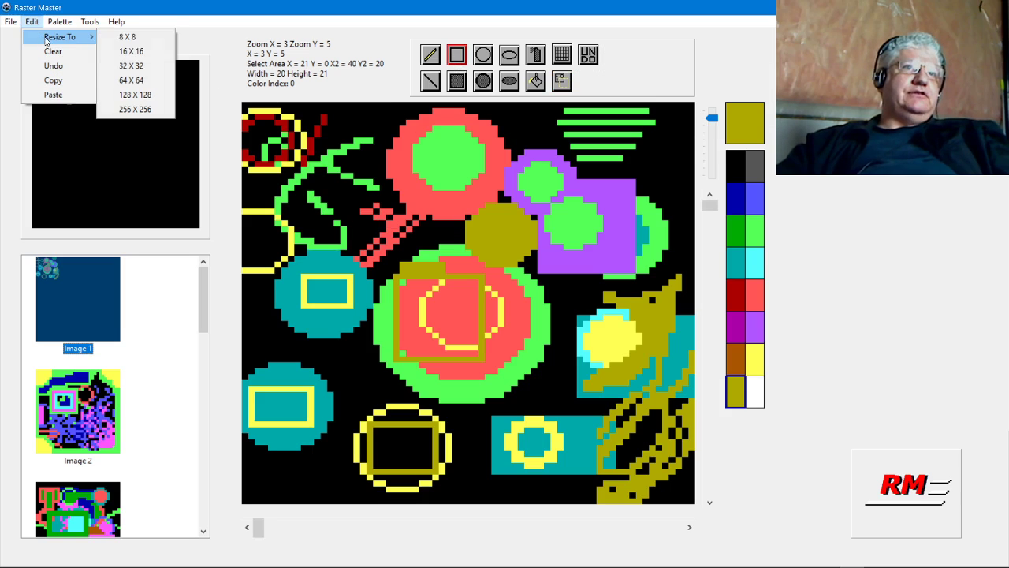
left_click(133, 67)
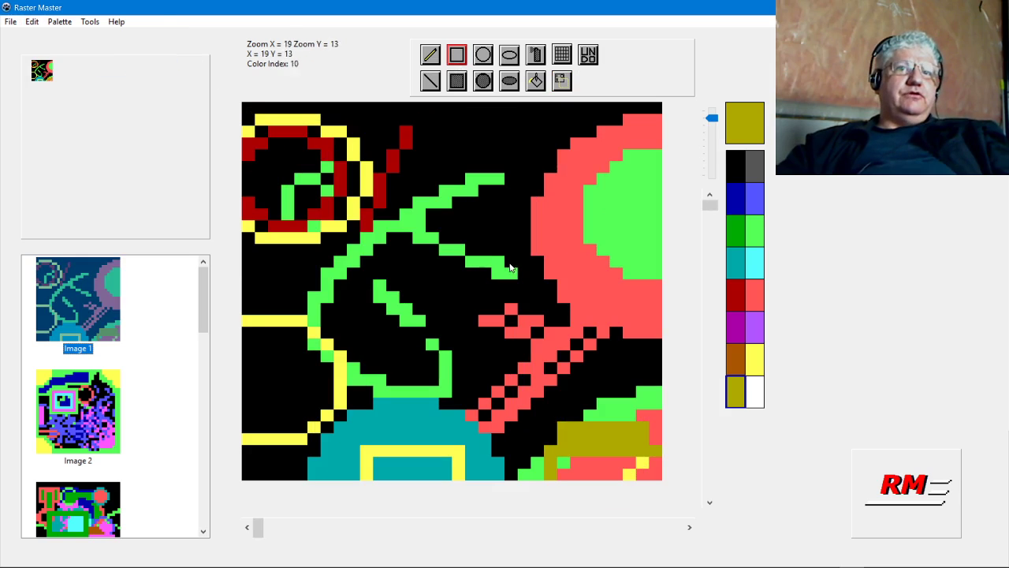
- Select a 17 by 19 pixel area over the central green lines of Image 1 and release it with the Rectangle tool
left_click(560, 81)
left_click_drag(384, 148, 602, 377)
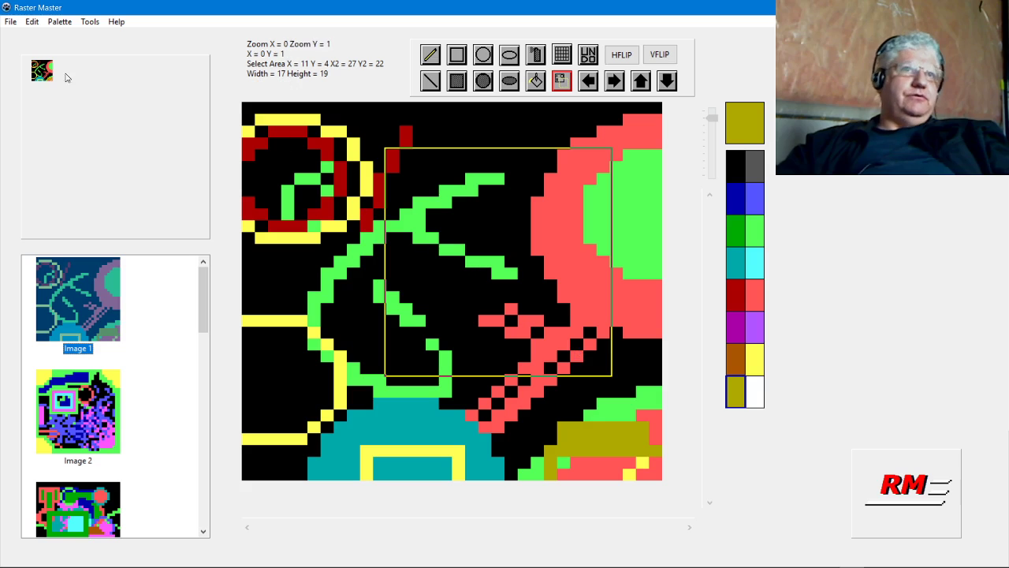
left_click(457, 58)
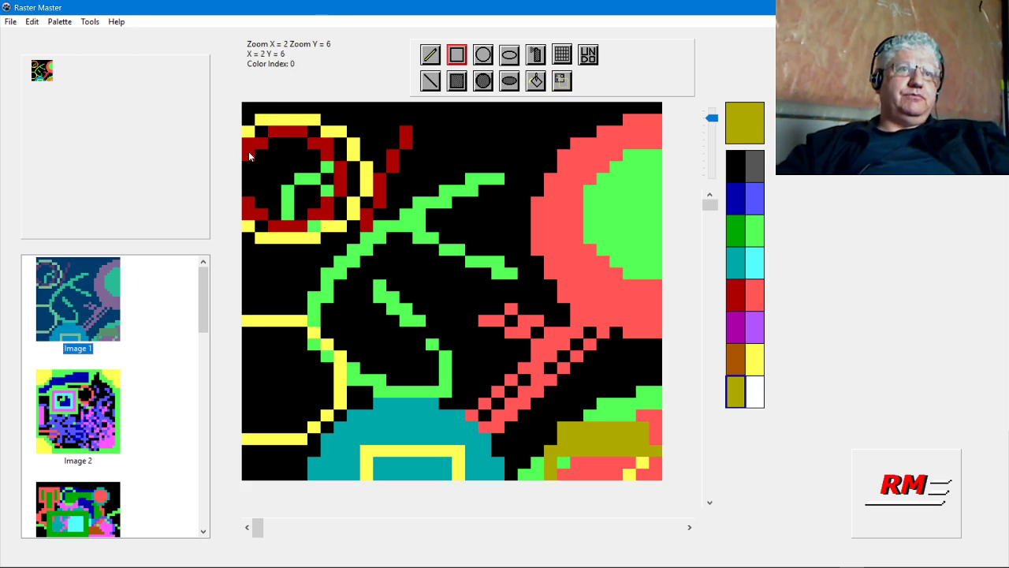
- Create a new blank image and open it from the end of the image list
left_click(11, 22)
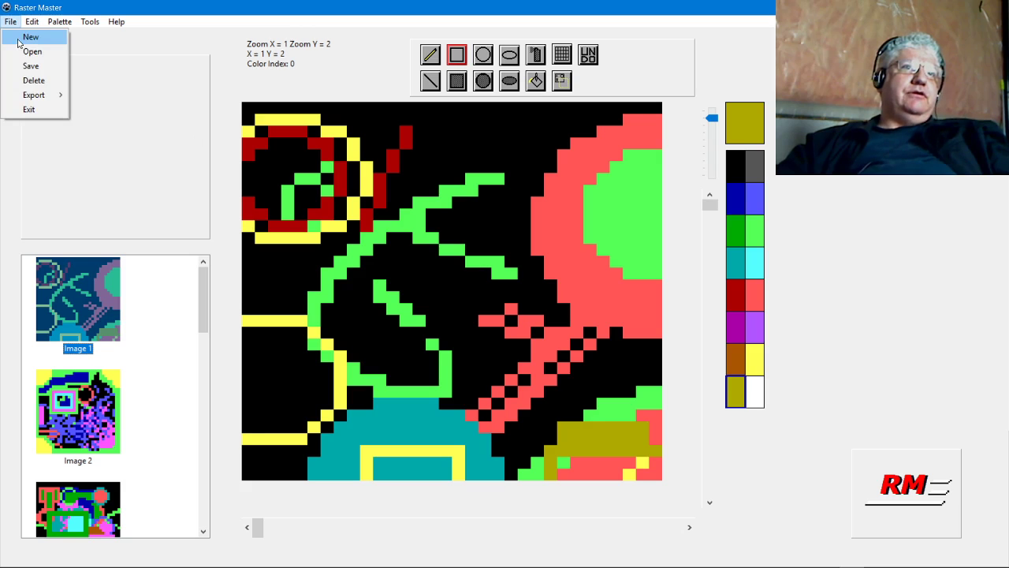
left_click(30, 37)
left_click_drag(203, 315, 201, 533)
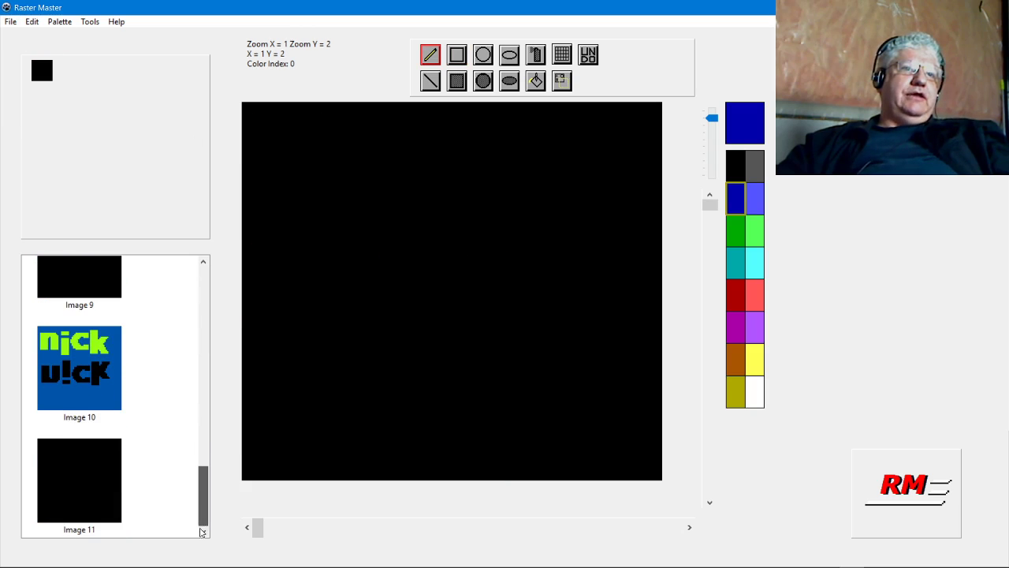
left_click(99, 470)
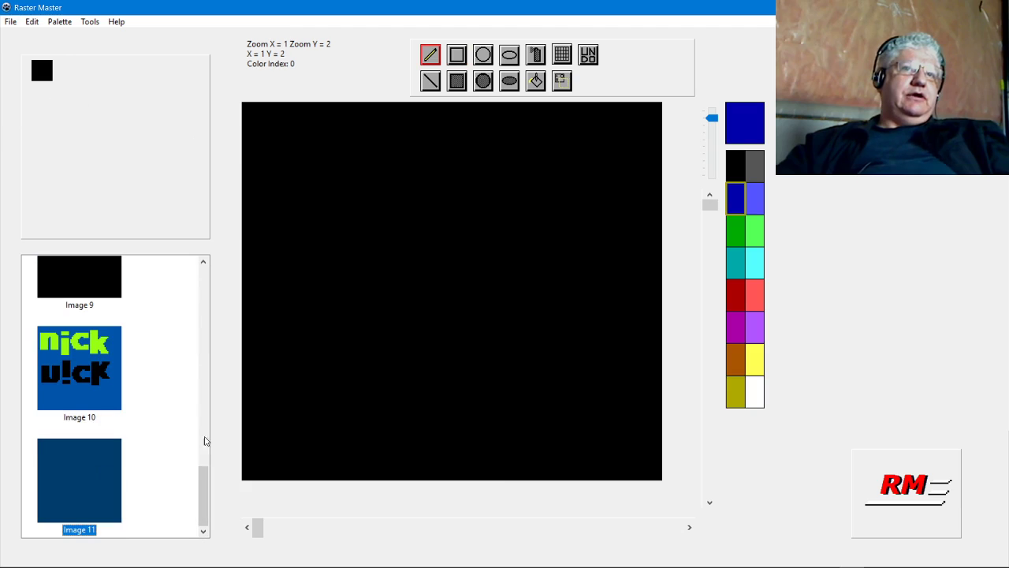
- Draw two large overlapping blue rectangle outlines and a narrow one to their right on the blank image
left_click(457, 54)
mouse_move(374, 162)
left_mouse_down()
mouse_move(507, 365)
mouse_move(542, 394)
left_mouse_up()
mouse_move(270, 186)
left_mouse_down()
mouse_move(424, 392)
mouse_move(505, 451)
left_mouse_up()
left_click_drag(573, 165, 622, 395)
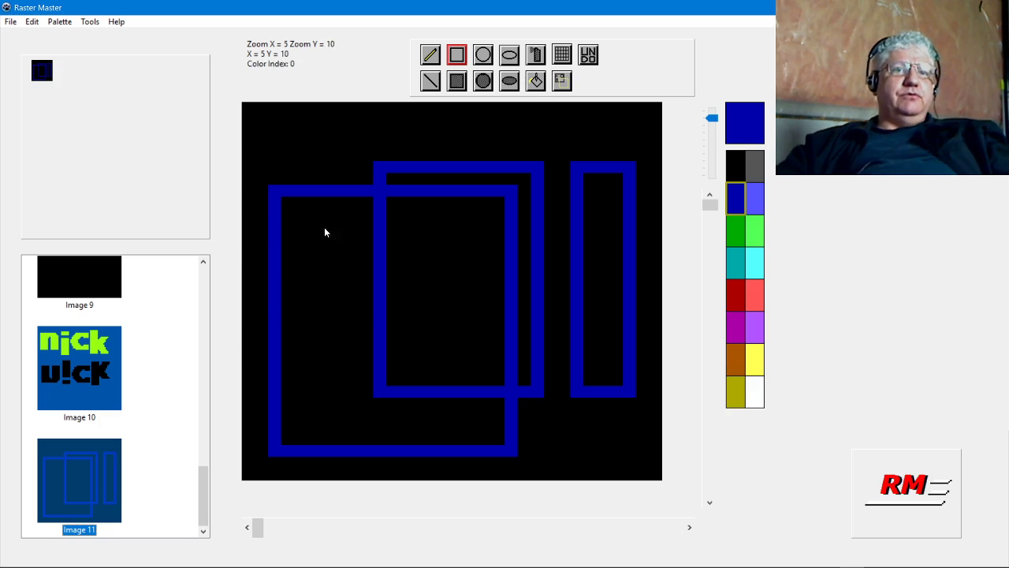
- View the save options for the rectangle drawing and close them without saving
left_click(11, 21)
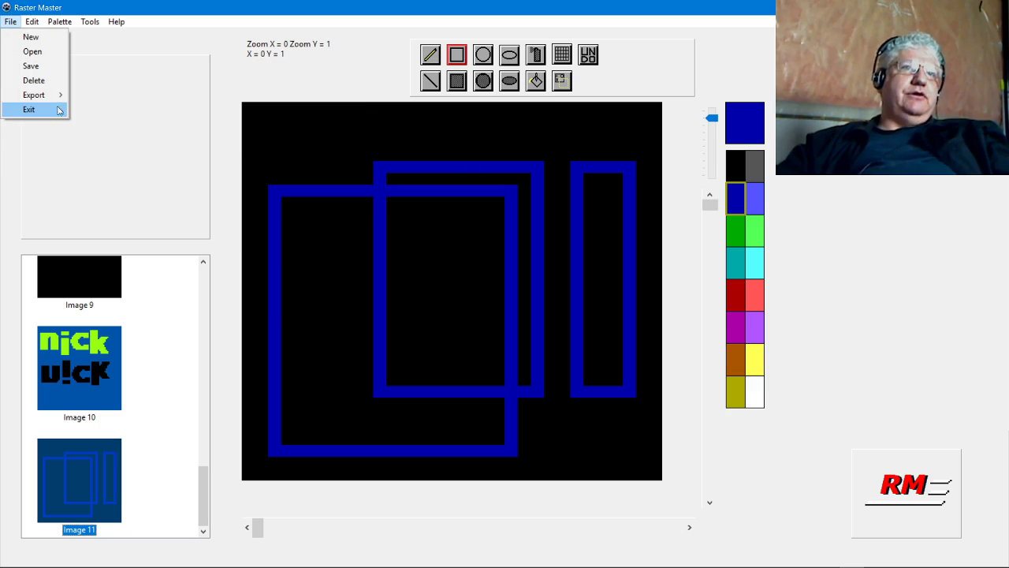
left_click(31, 67)
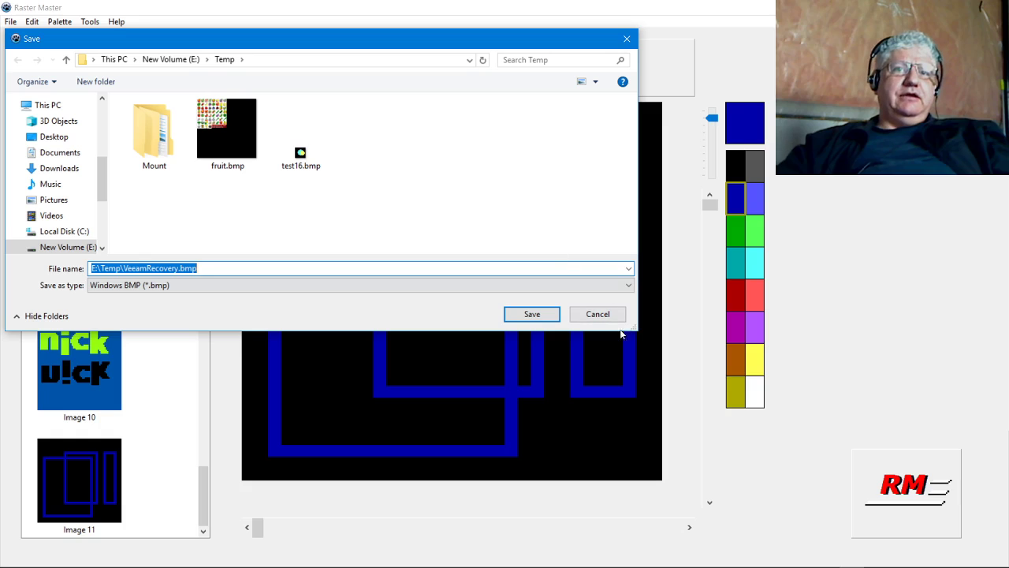
left_click(602, 314)
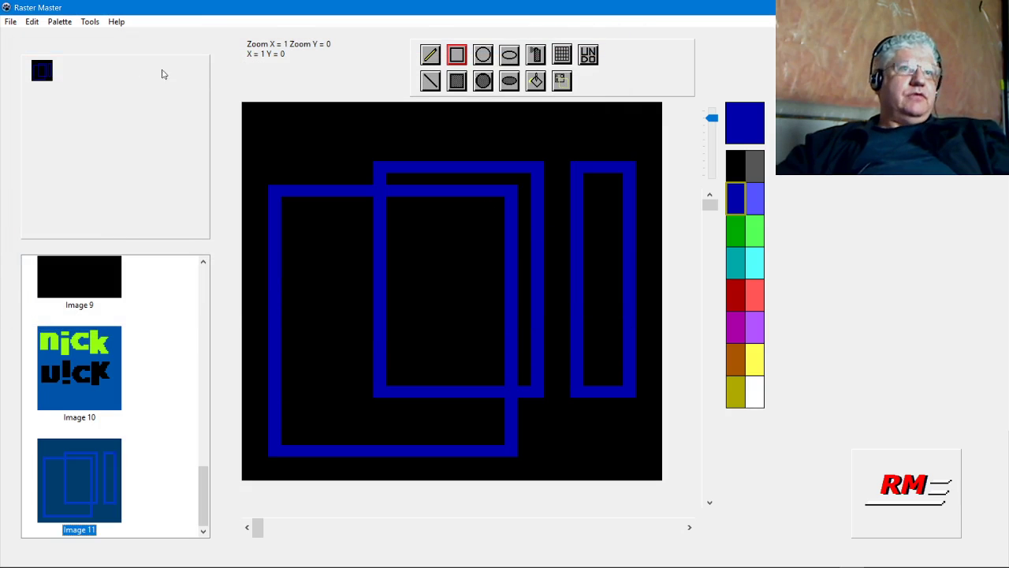
left_click(32, 22)
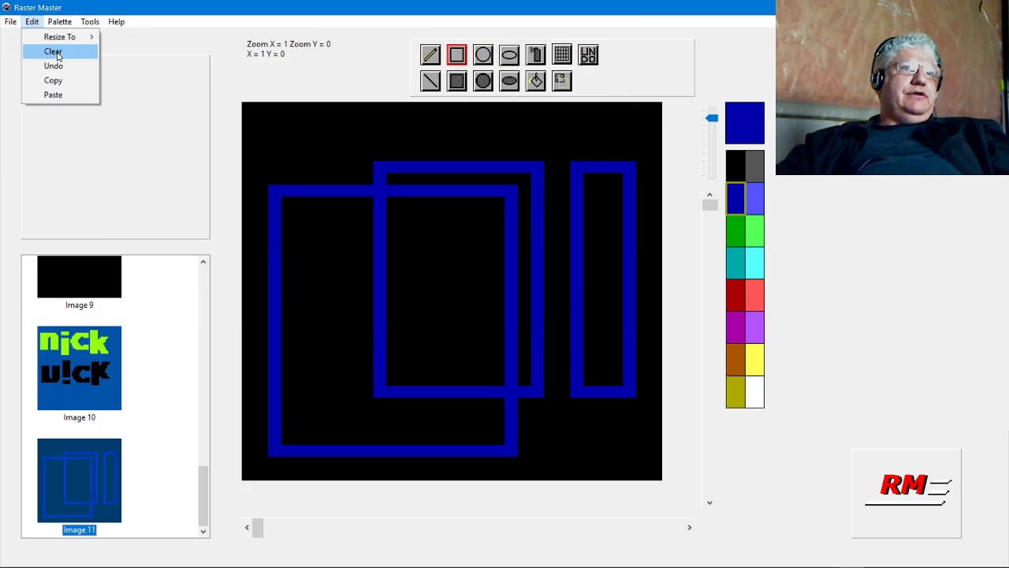
left_click(30, 24)
left_click(10, 23)
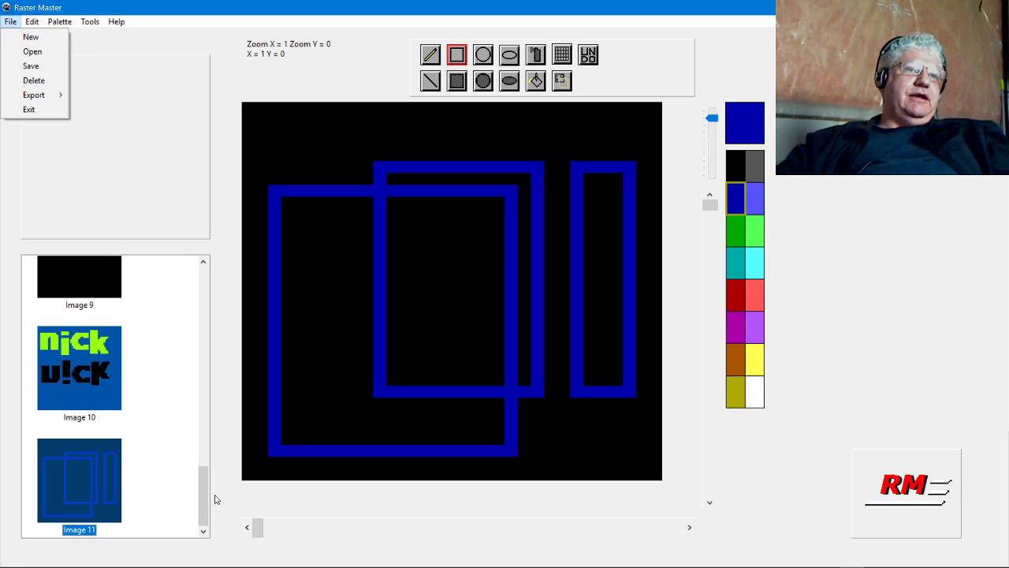
- Clear the rectangle drawing from Image 11 and open Image 9 from the image list
left_click_drag(206, 493, 214, 496)
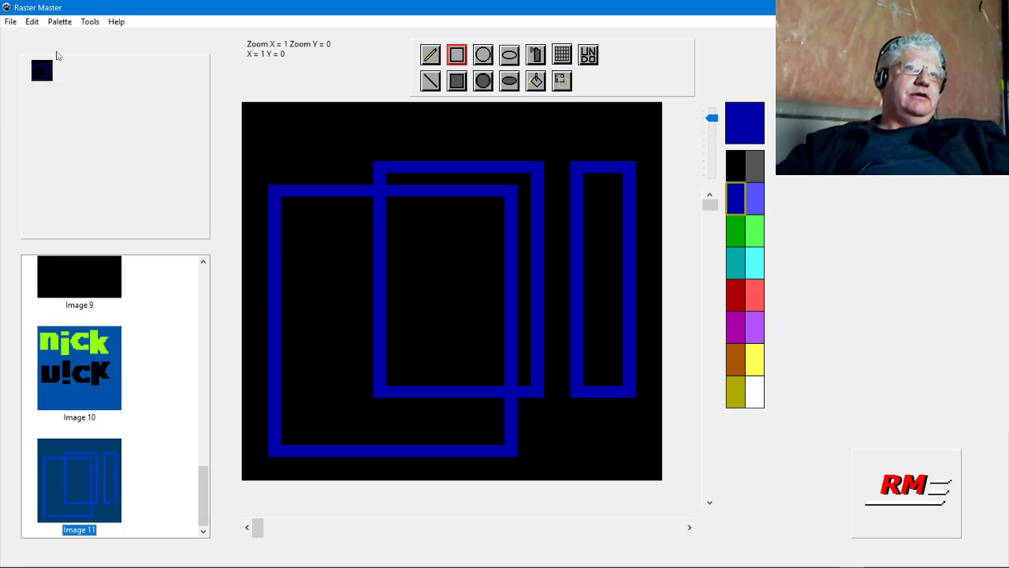
left_click(33, 18)
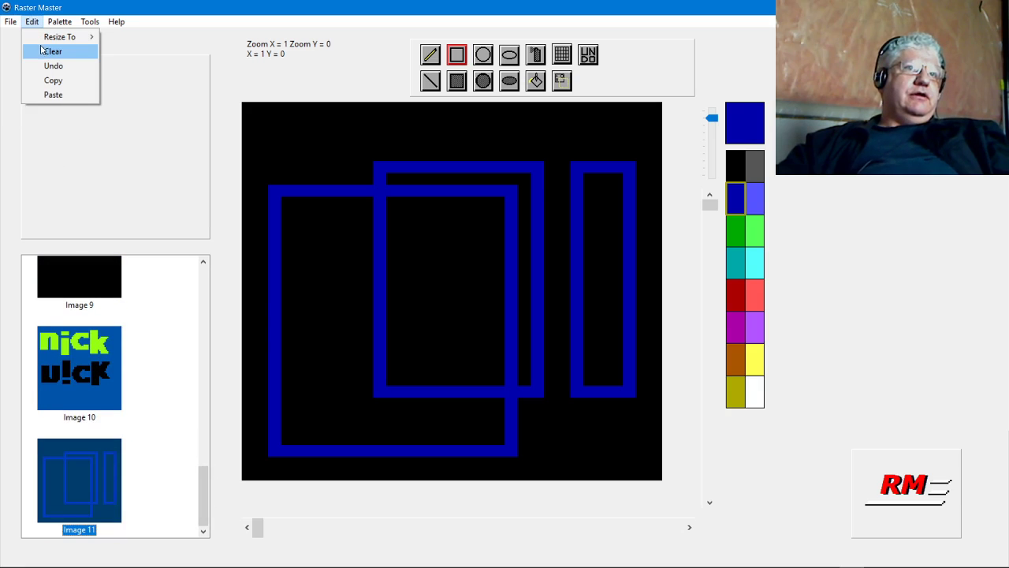
left_click(44, 52)
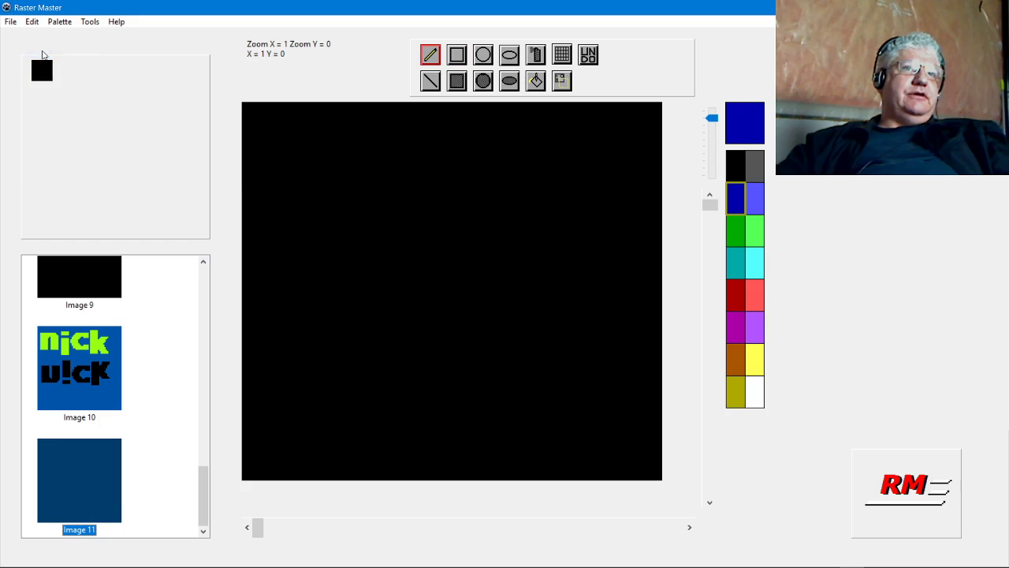
left_click(32, 22)
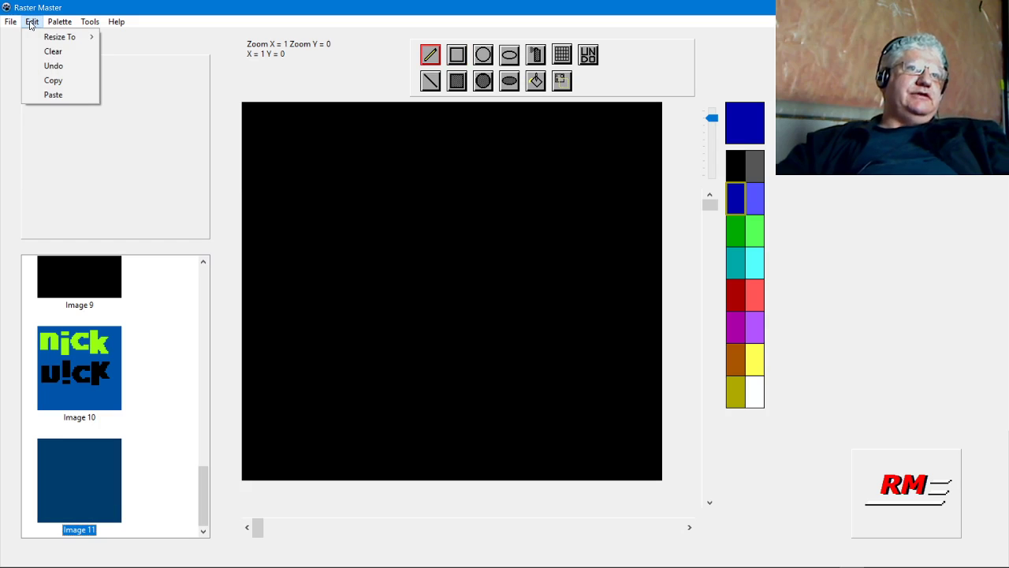
left_click(97, 273)
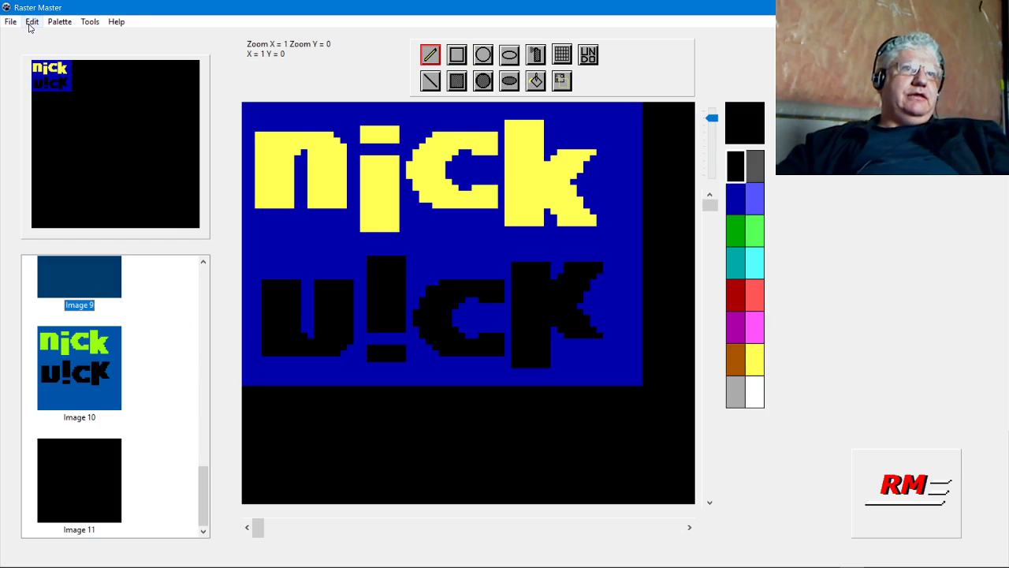
- Clear Image 9 and undo the clearing
left_click(36, 22)
left_click(44, 53)
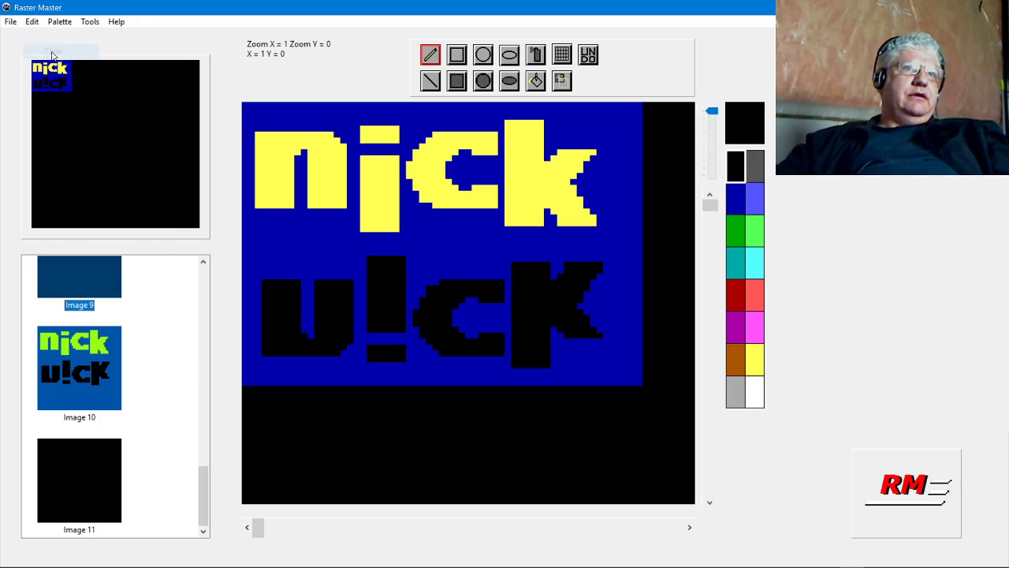
left_click(584, 58)
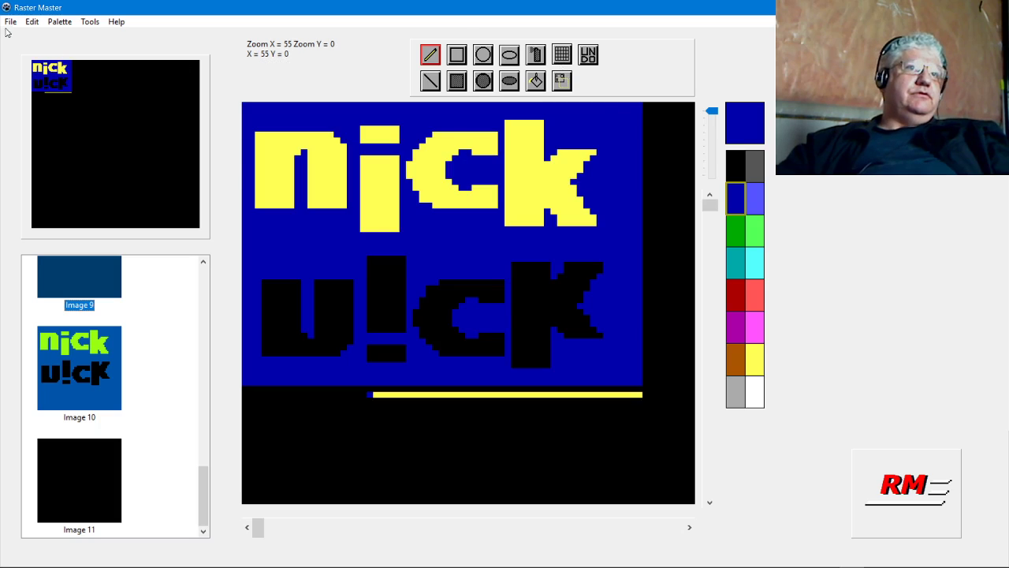
- Copy the whole of Image 9 and paste it into the blank picture in Paint
left_click(32, 21)
mouse_move(55, 22)
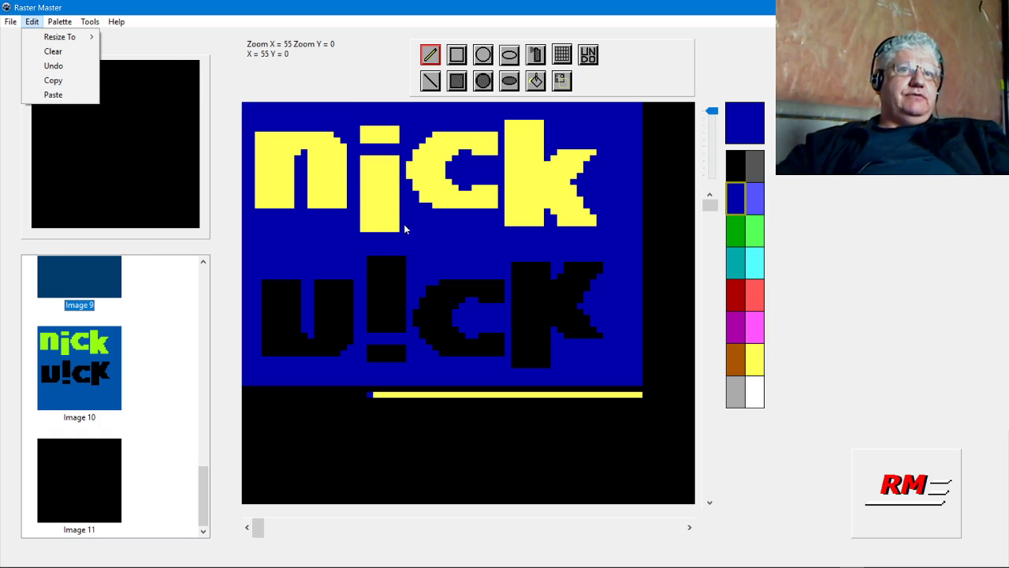
left_click(67, 80)
mouse_move(971, 566)
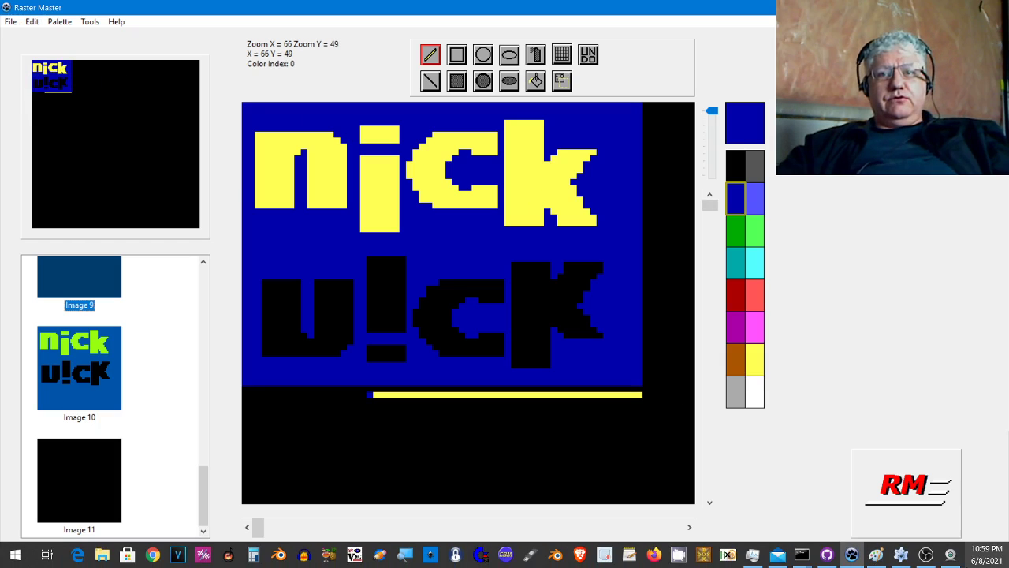
left_click(881, 556)
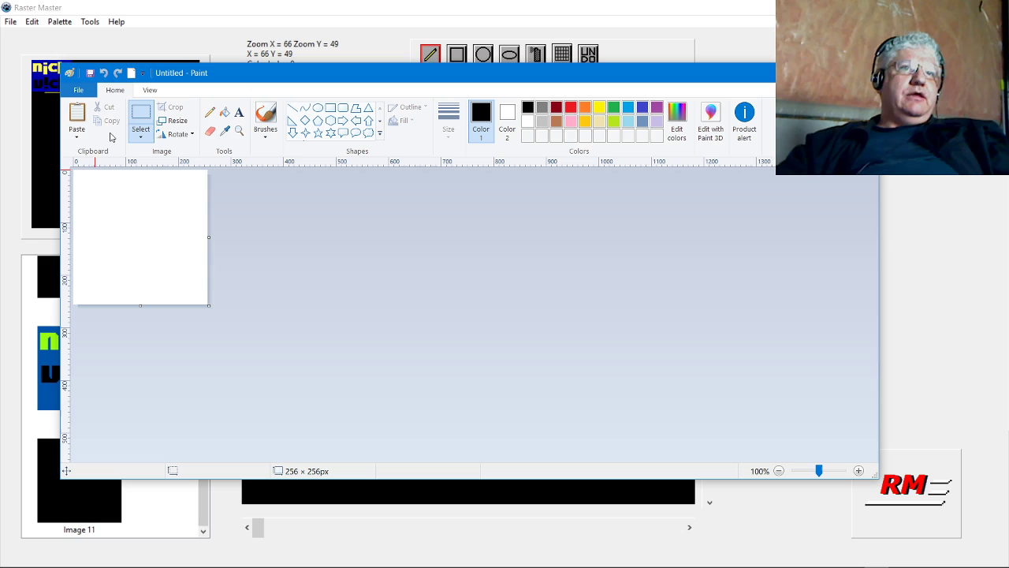
left_click(73, 117)
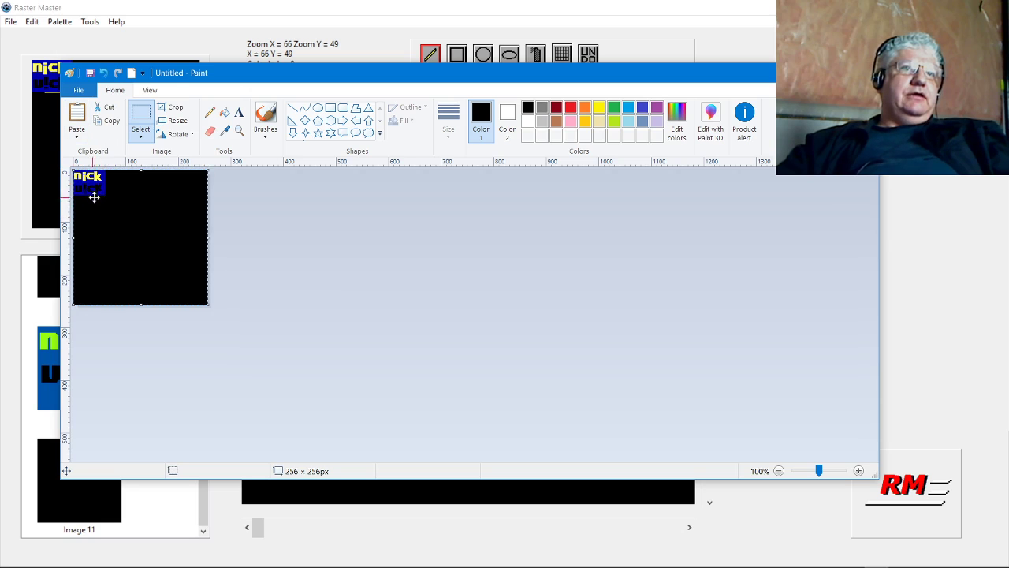
- Start a new blank Paint picture without saving the pasted image, and move the Paint window aside to uncover Raster Master
left_click_drag(191, 73, 367, 99)
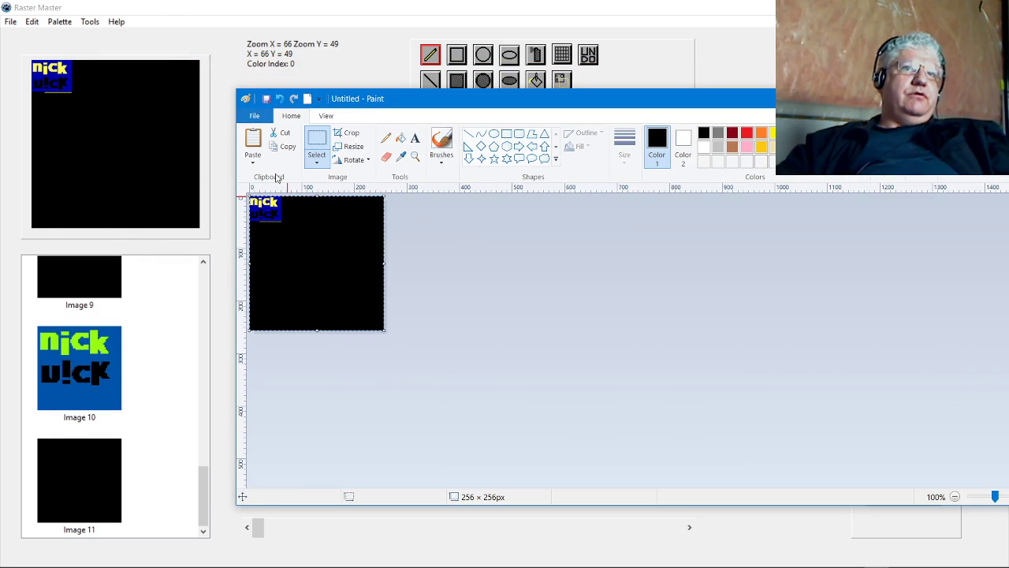
left_click(255, 116)
left_click(270, 138)
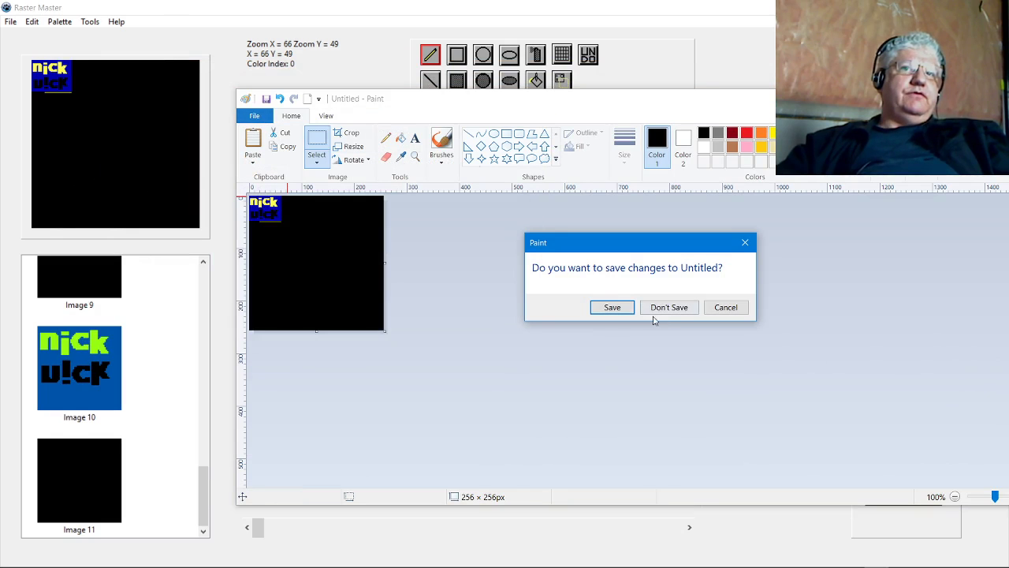
left_click(663, 309)
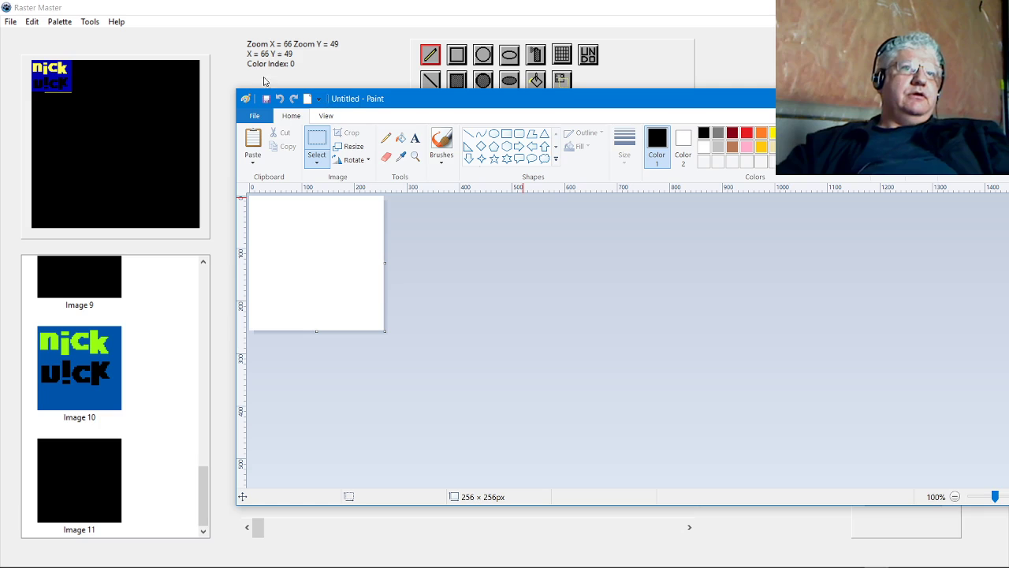
left_click(320, 98)
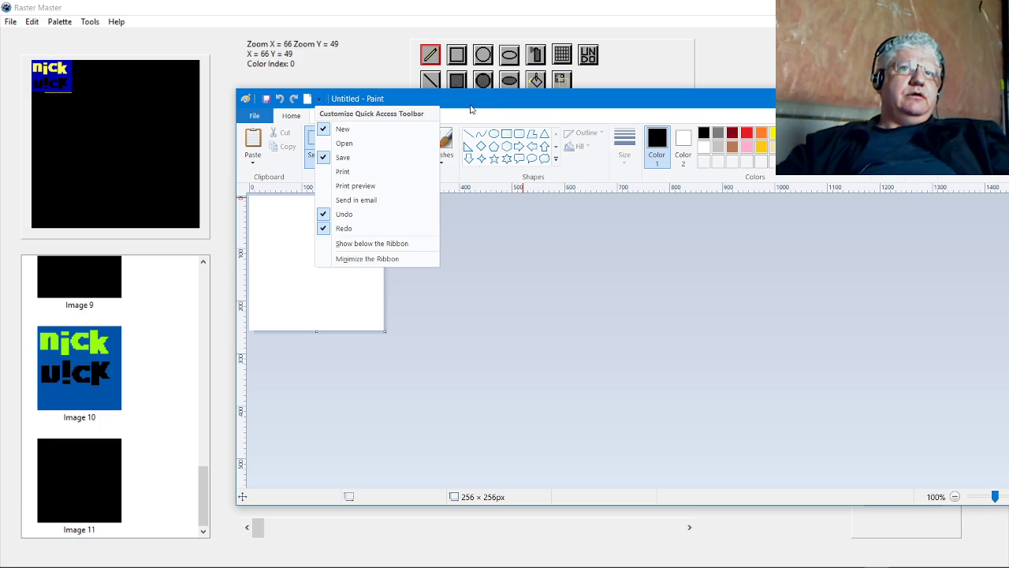
left_click_drag(471, 100, 1008, 133)
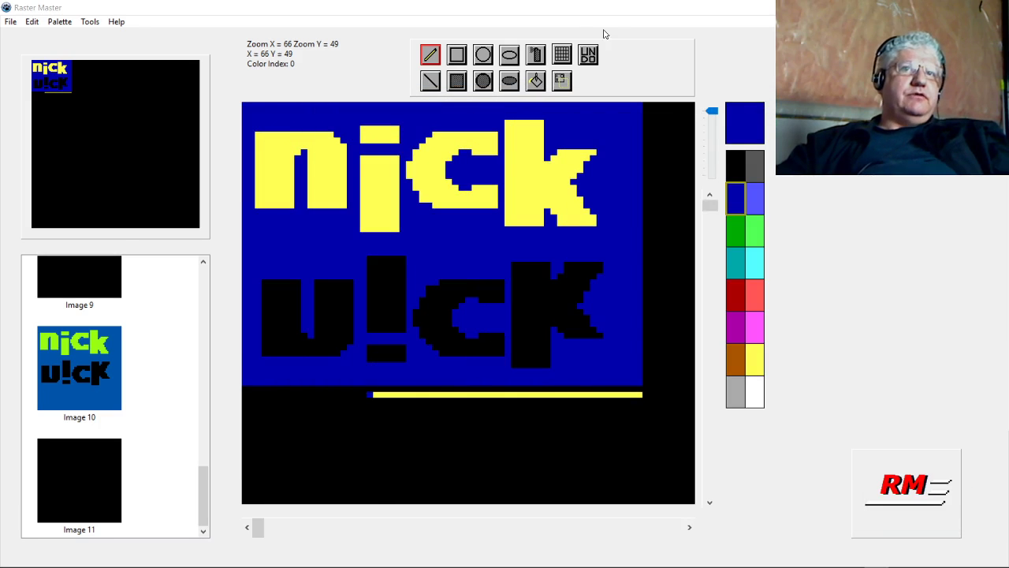
- Select a 58 by 23 pixel area around the yellow nick lettering of Image 9 and copy it
left_click(562, 81)
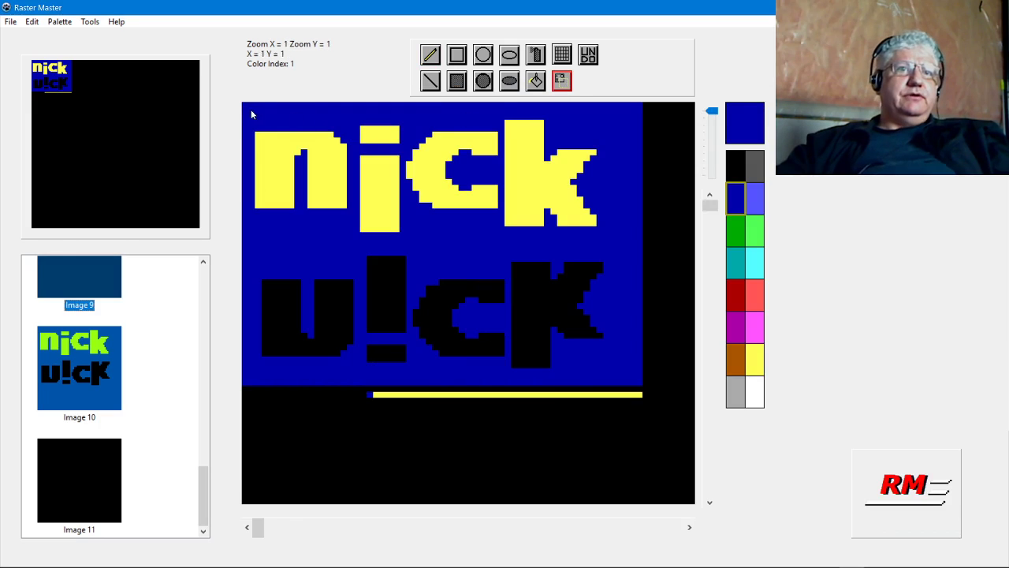
left_click_drag(247, 109, 625, 245)
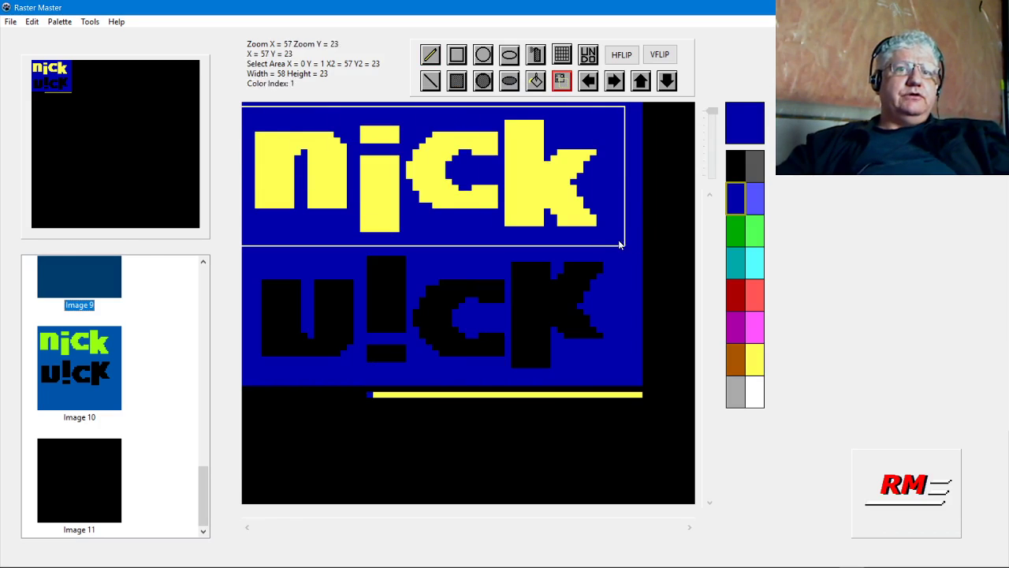
left_click(32, 23)
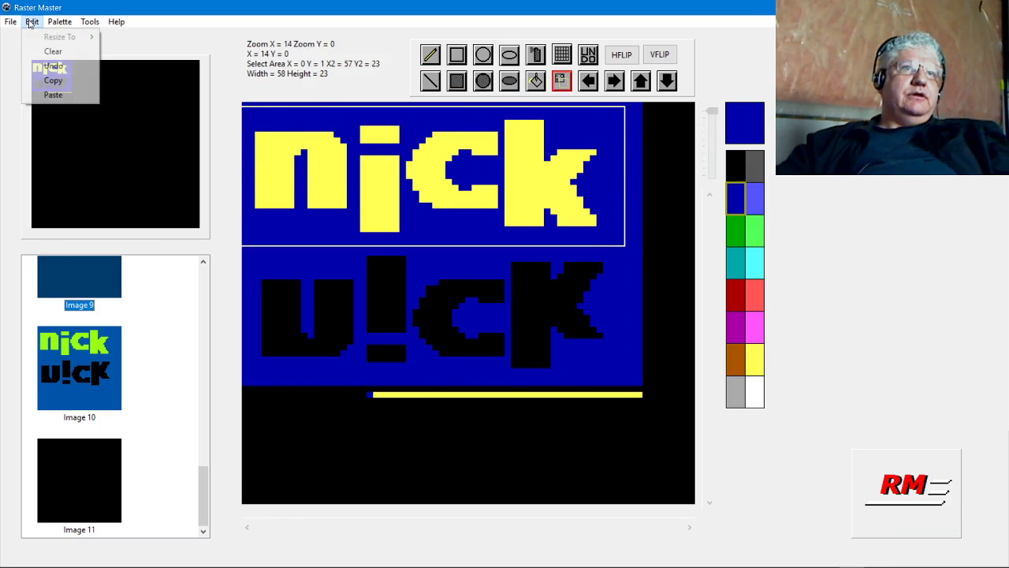
left_click(53, 80)
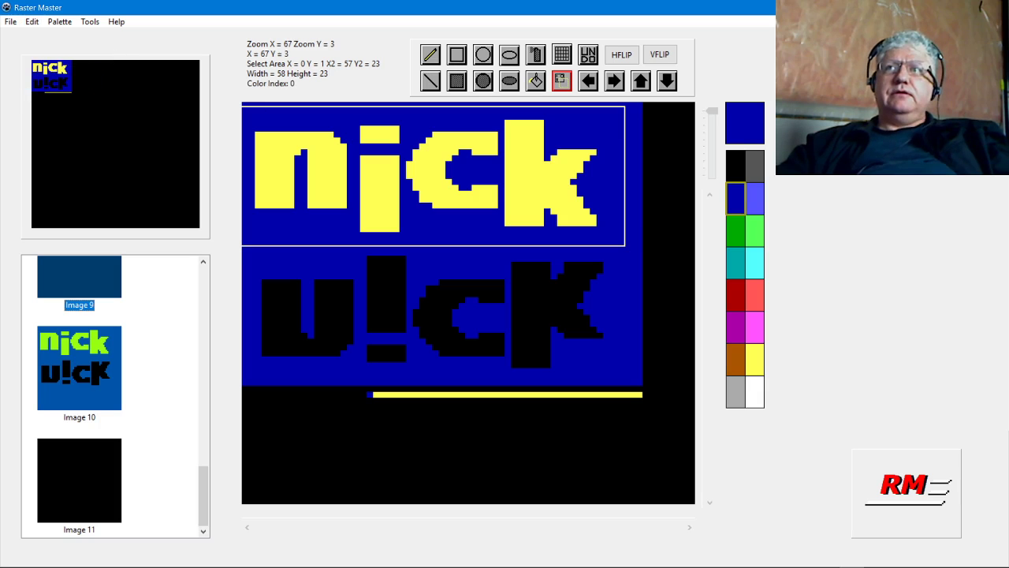
- Bring the Paint window back, paste the copied nick area and move it inward from the canvas corner
mouse_move(1008, 83)
left_mouse_down()
mouse_move(438, 84)
mouse_move(327, 60)
left_mouse_up()
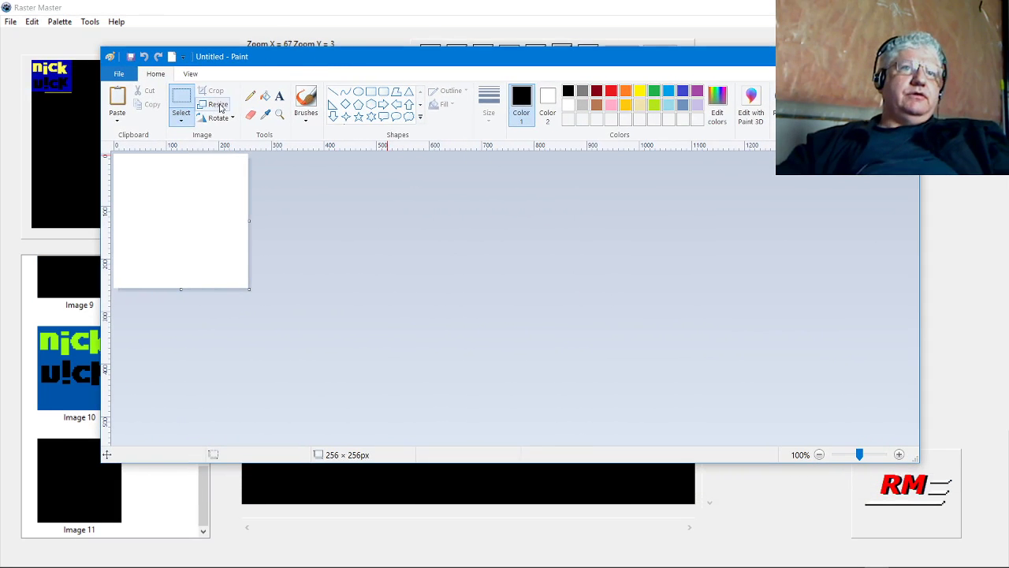
left_click(117, 99)
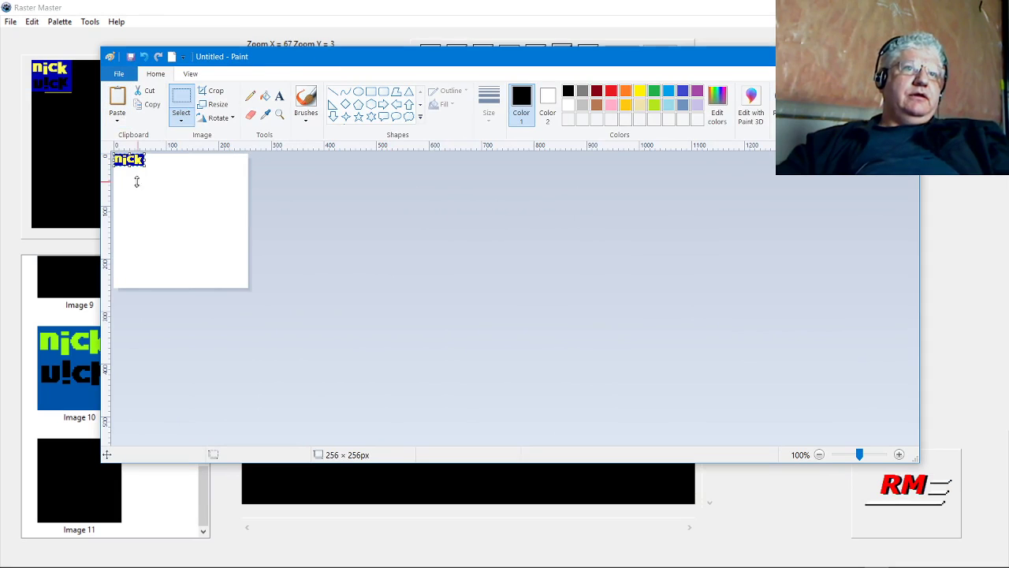
left_click_drag(126, 163, 154, 190)
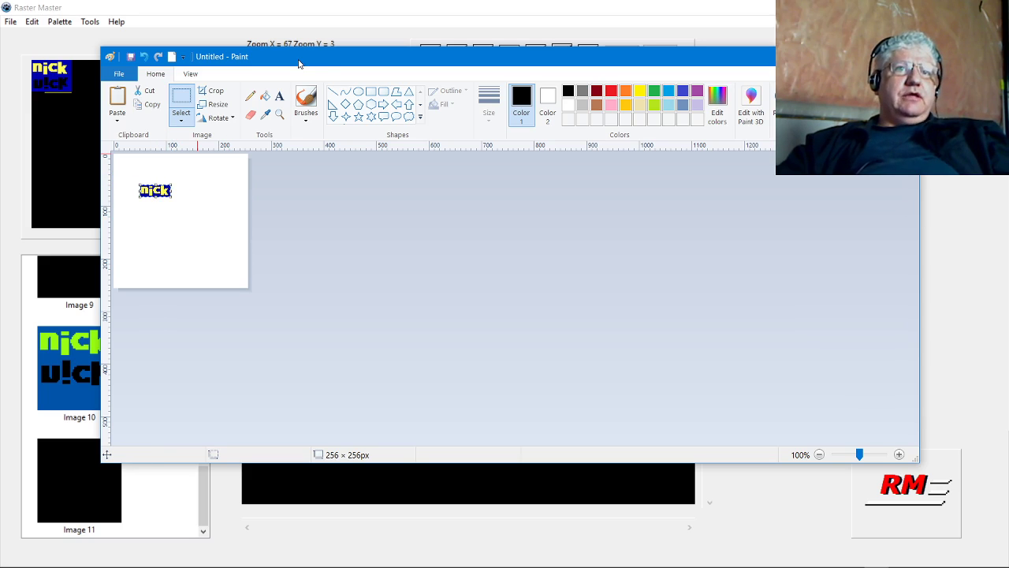
- Add the text "nick" below the pasted lettering on the Paint canvas
left_click_drag(299, 63, 423, 78)
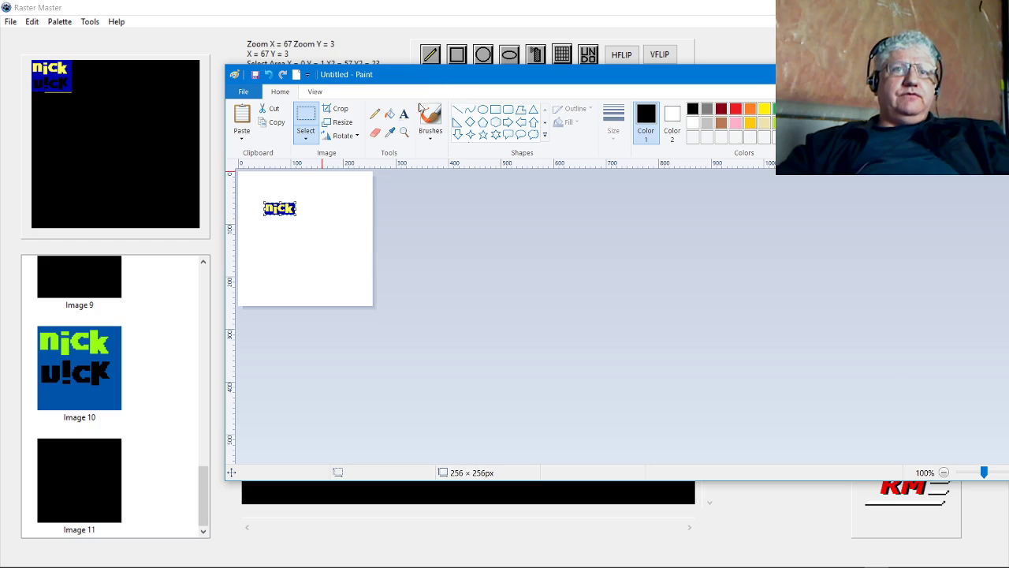
left_click(404, 113)
left_click(268, 248)
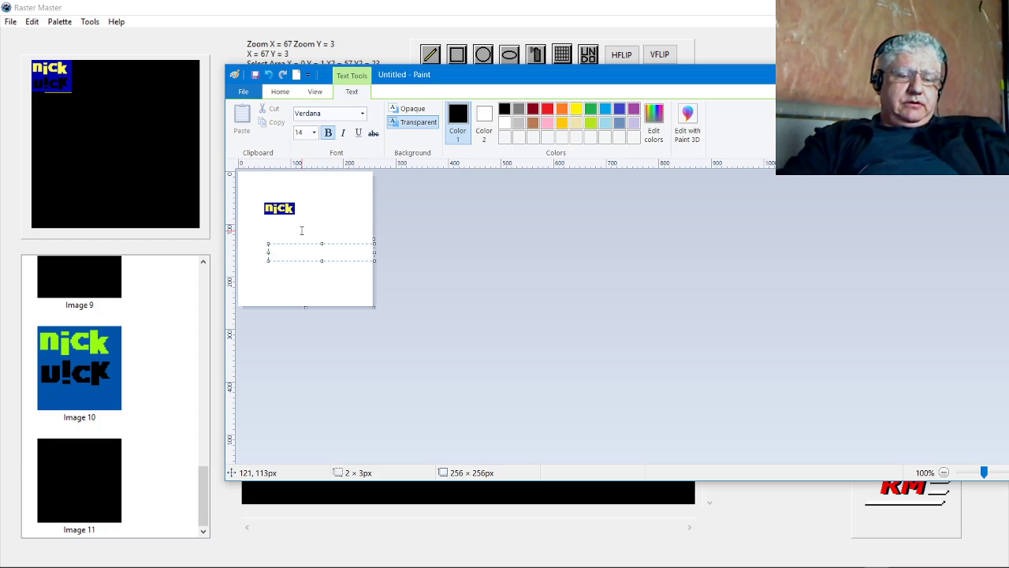
type("nick")
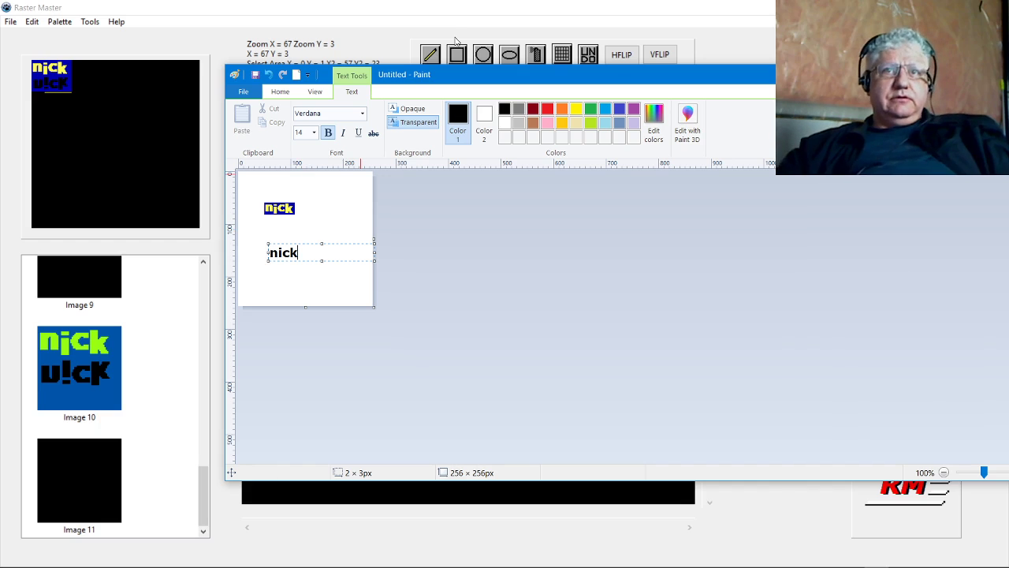
- Set Color 1 to turquoise blue and replace the contents of the text box with "nick"
left_click(608, 110)
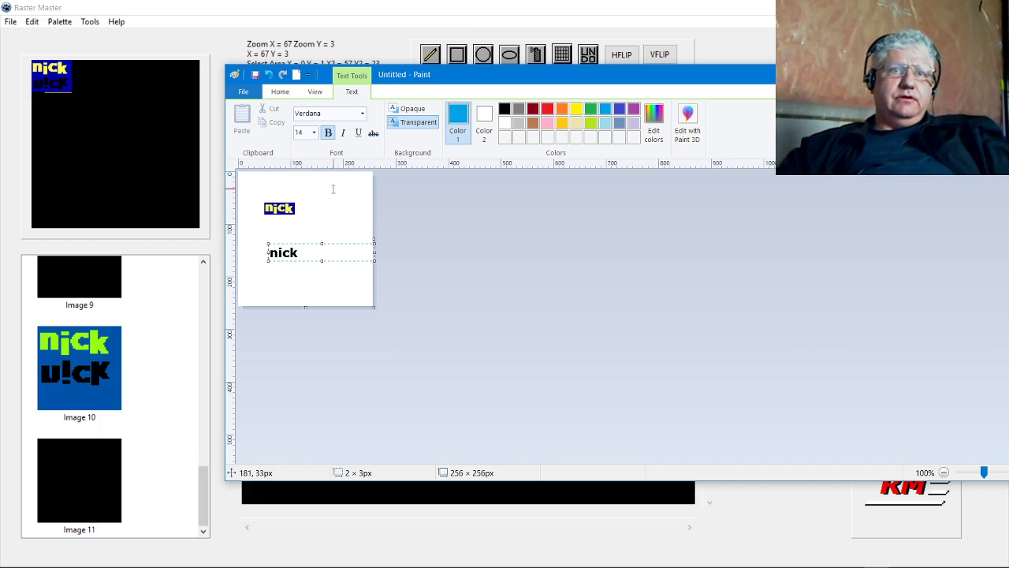
key("BackSpace")
key("BackSpace")
key("BackSpace")
key("BackSpace")
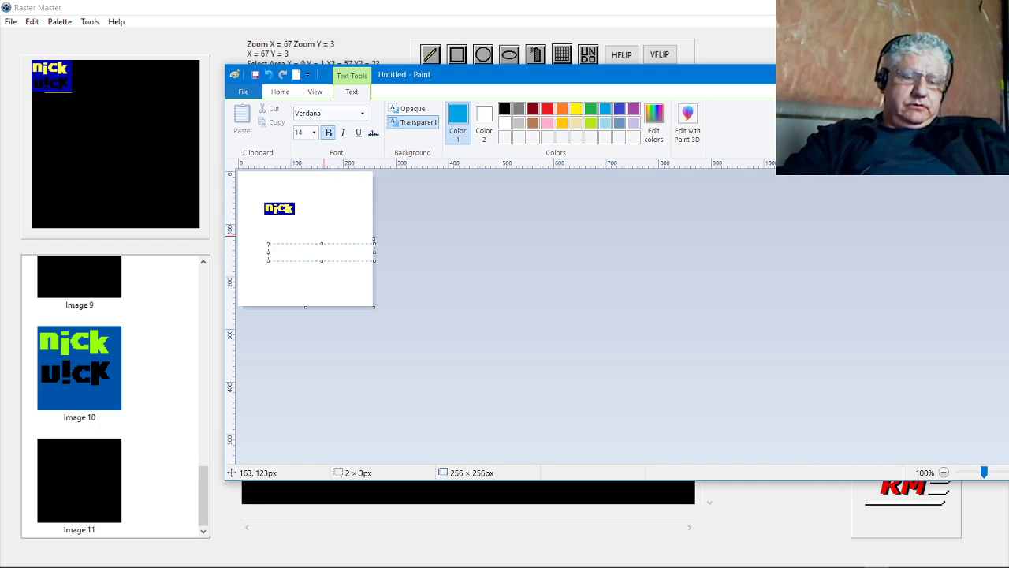
type("nick")
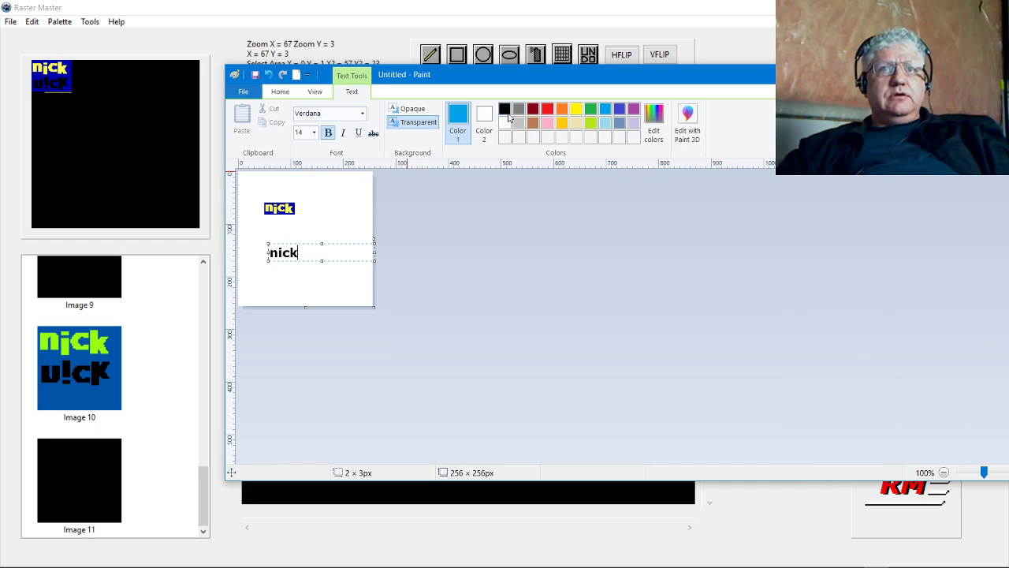
- Try to change the text's font to Tarzan and retype "nick" over the existing word
left_click(341, 115)
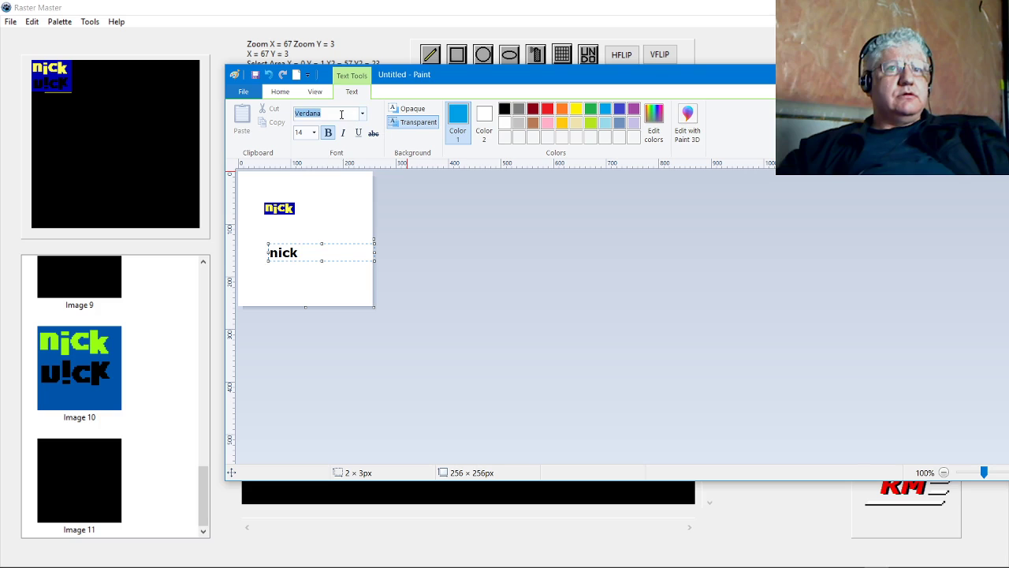
left_click(363, 114)
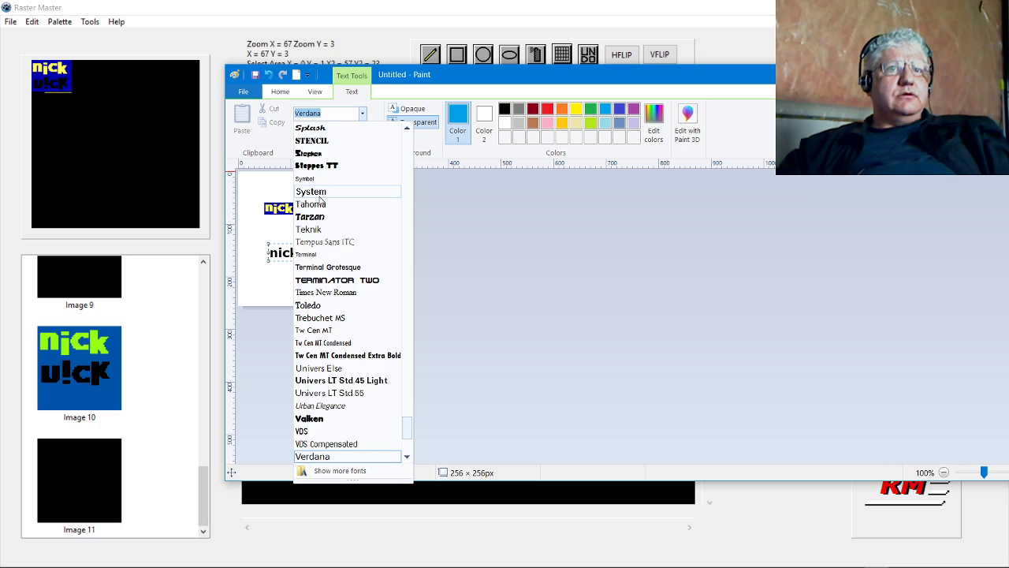
left_click(327, 220)
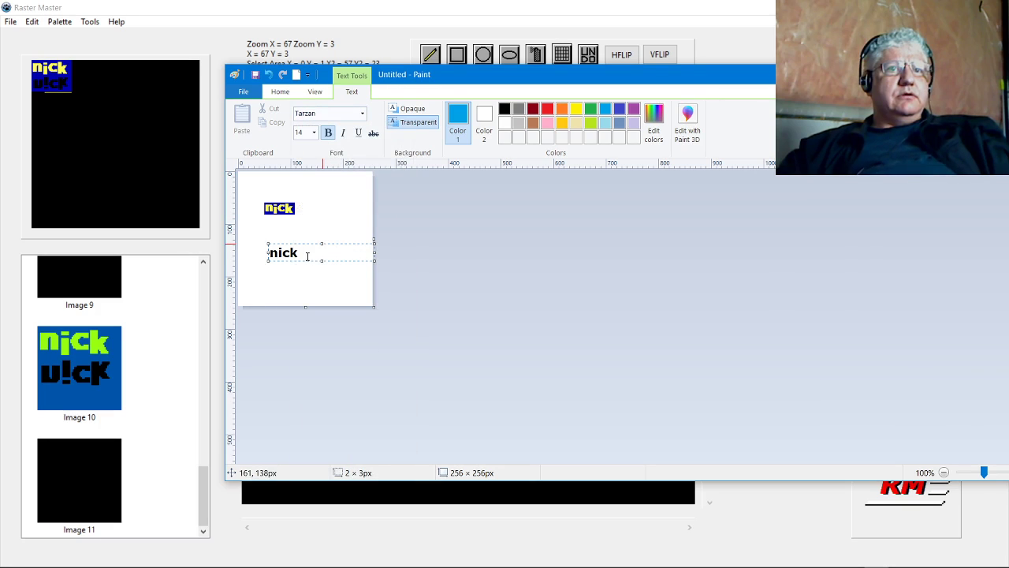
left_click_drag(307, 254, 230, 243)
type("nick")
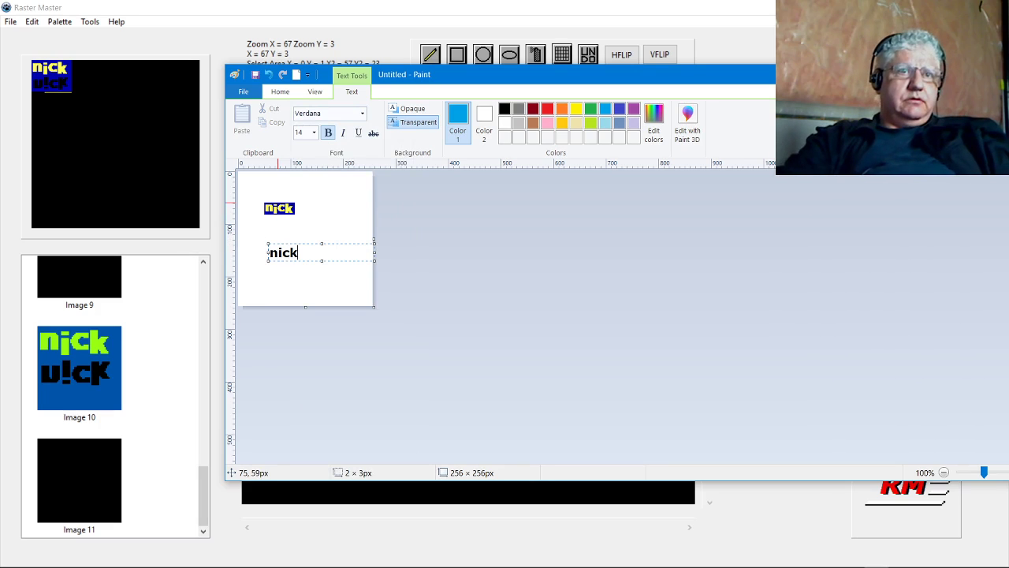
- Finish the black word and enter "nick" in a new turquoise text box between it and the pasted lettering
key("Return")
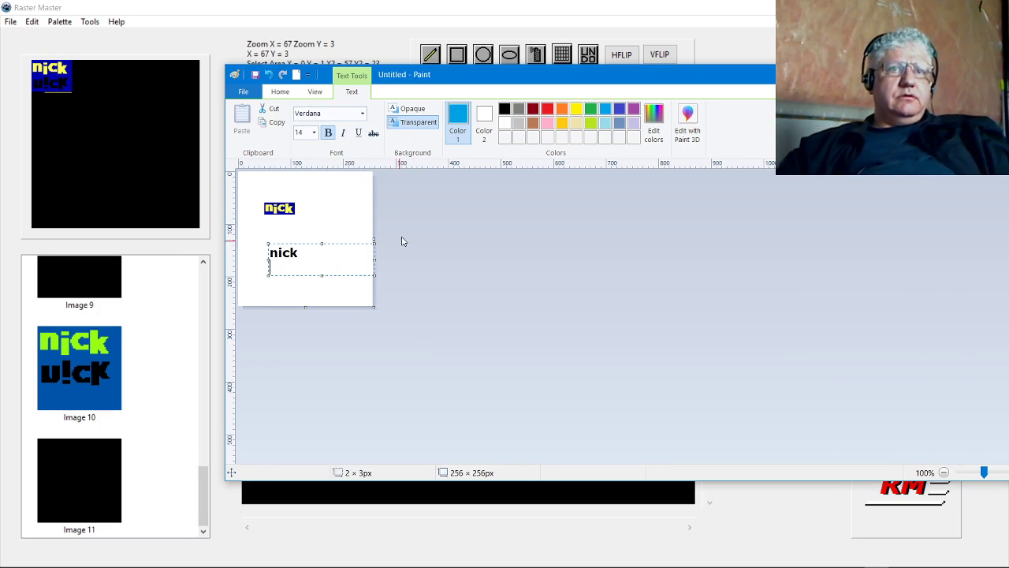
left_click(328, 226)
left_click(310, 227)
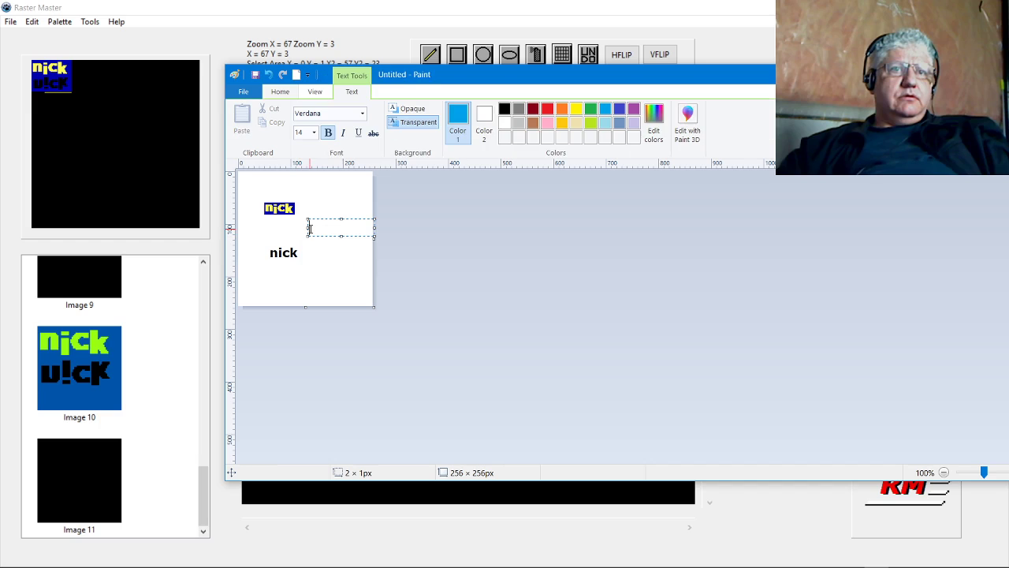
type("sds")
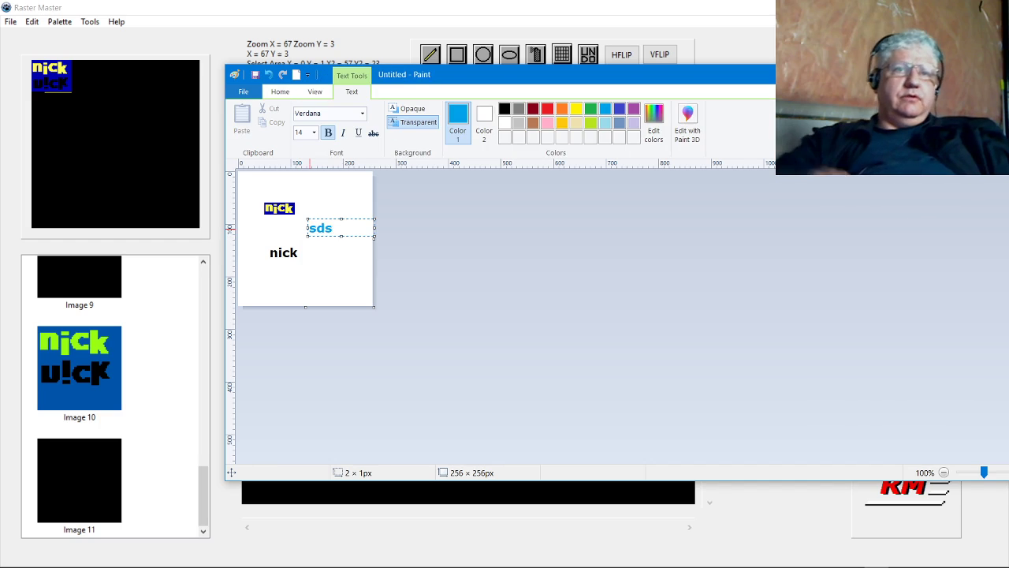
key("BackSpace")
key("BackSpace")
key("BackSpace")
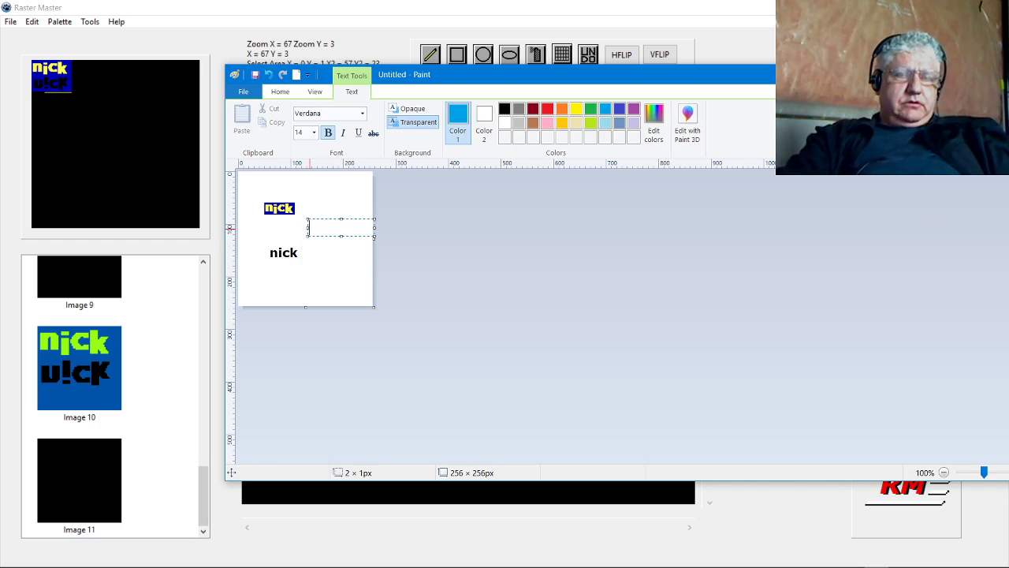
type("nick")
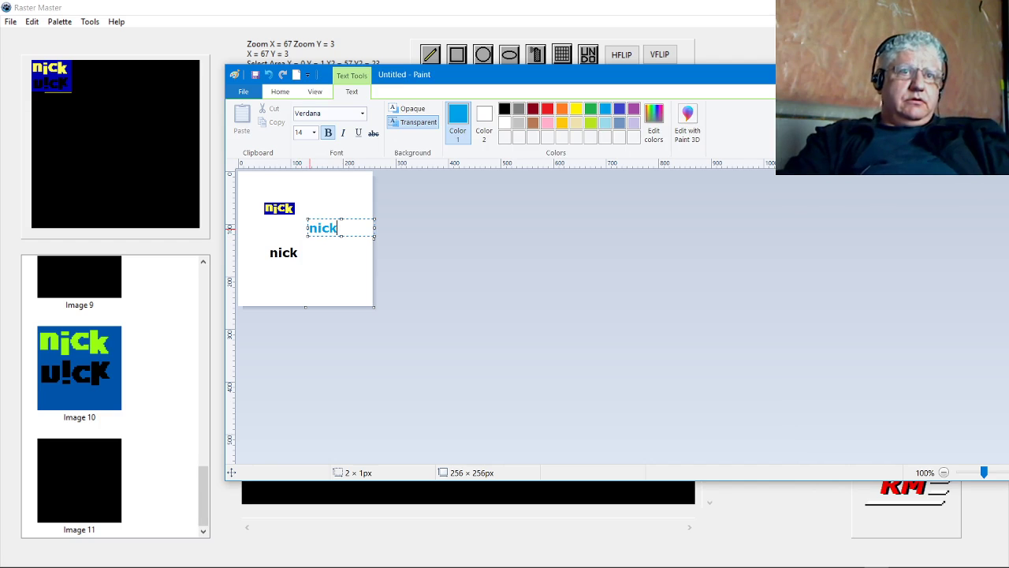
- Try to change the font of the turquoise word, and discard its text box
left_click(363, 115)
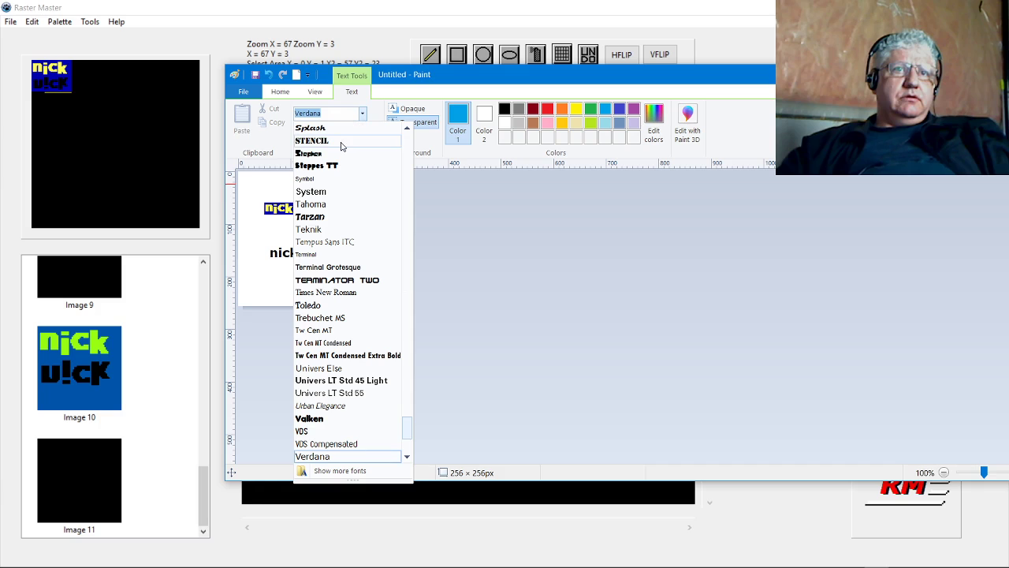
left_click(344, 142)
key("ctrl+a")
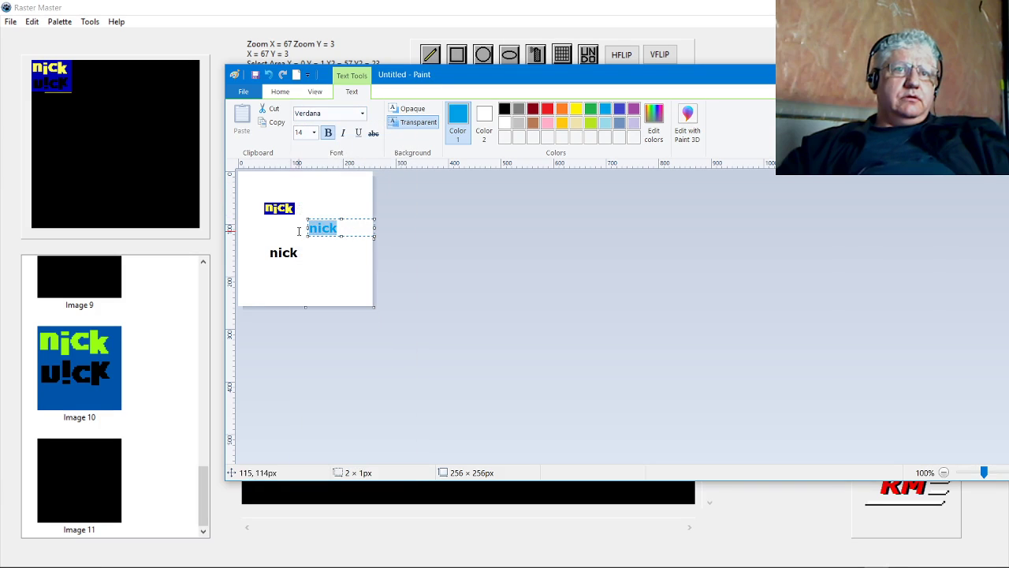
left_click(353, 118)
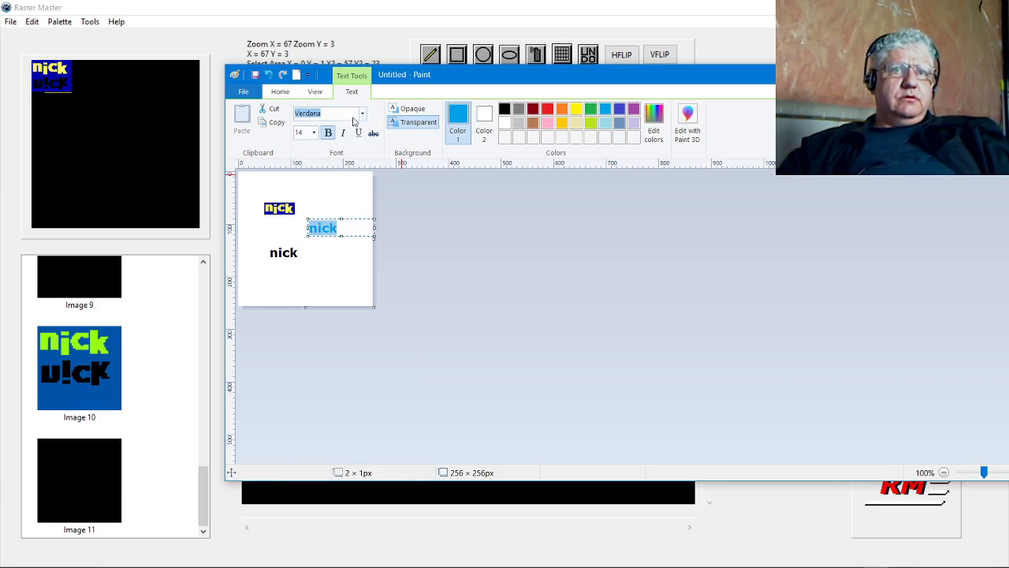
key("Escape")
key("Escape")
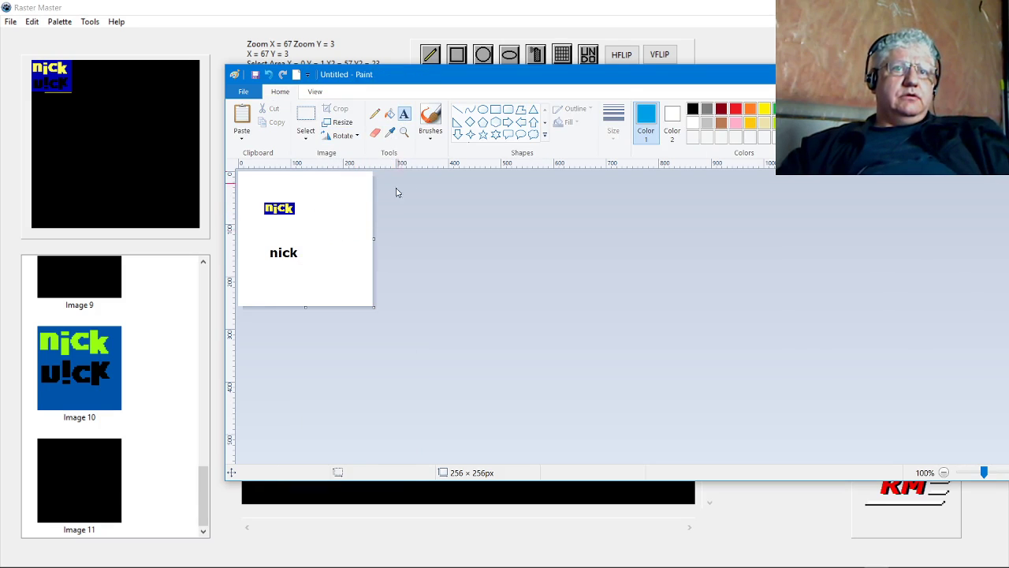
- Enlarge the canvas to 689 × 370 px and start a text box in Steppes TT beside the pasted lettering
left_click_drag(373, 307, 601, 367)
left_click(357, 204)
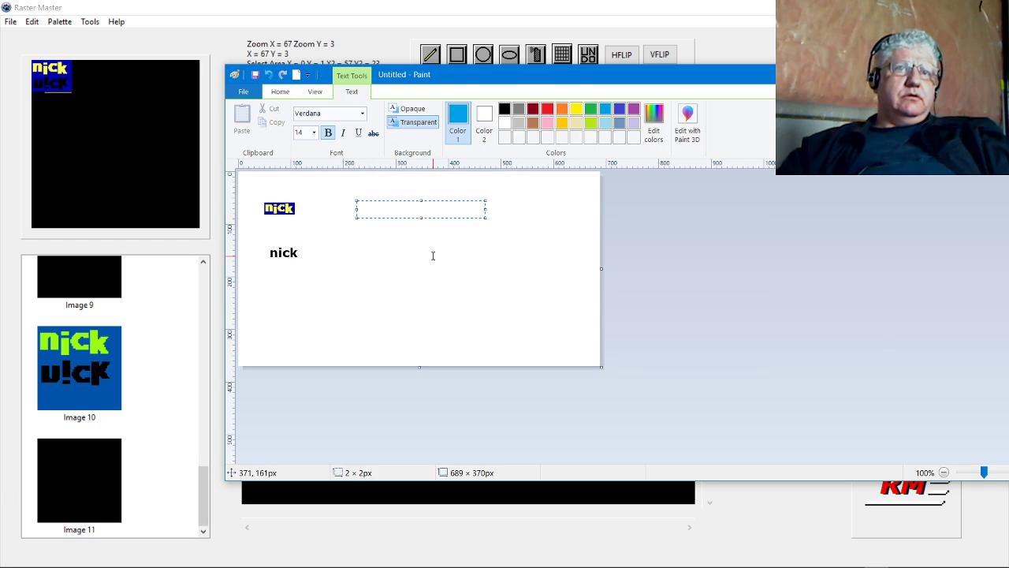
left_click(362, 115)
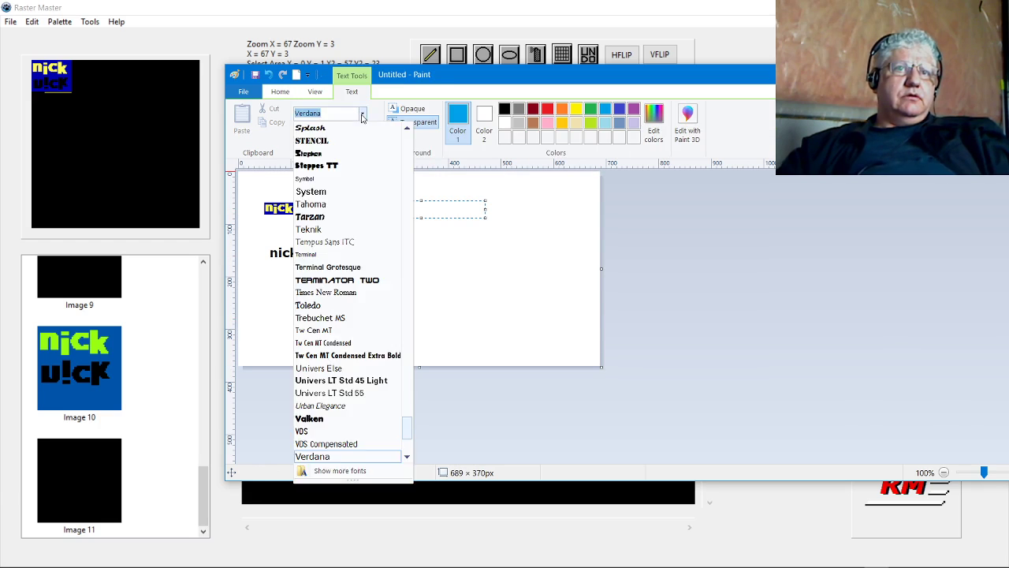
left_click(340, 165)
- Enter "rere" as trial text in the new text box and replace it with "nick"
type("rere")
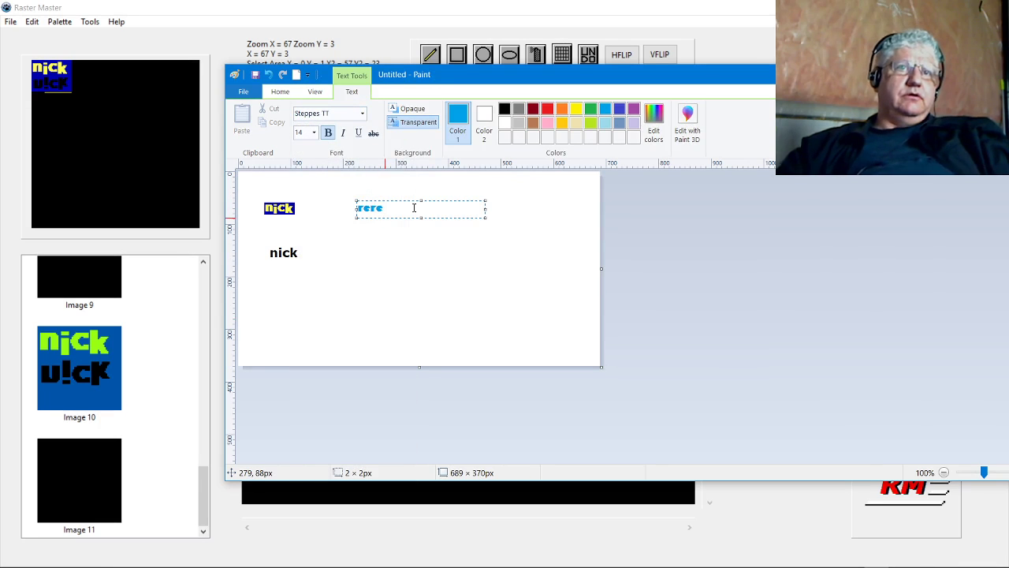
key("BackSpace")
key("BackSpace")
key("BackSpace")
key("BackSpace")
type("nick")
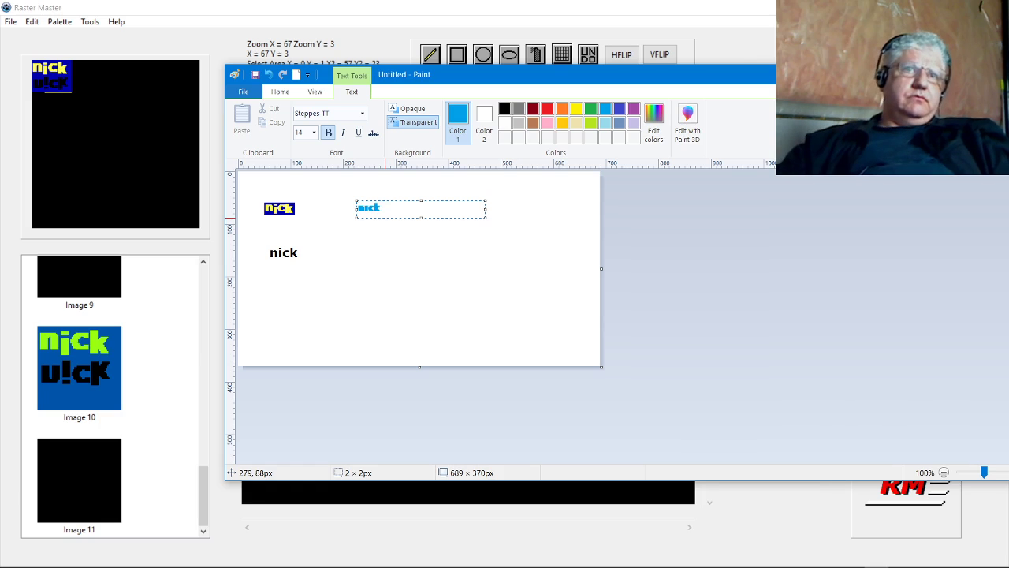
- Delete the word, set the font size to 24 and place "nick" again on the canvas
left_click(314, 132)
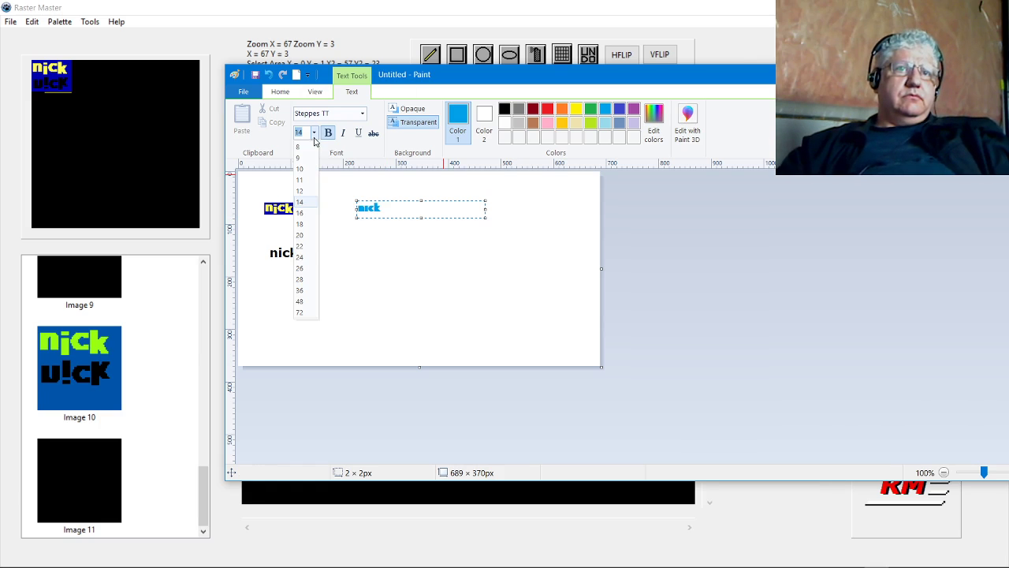
left_click(305, 248)
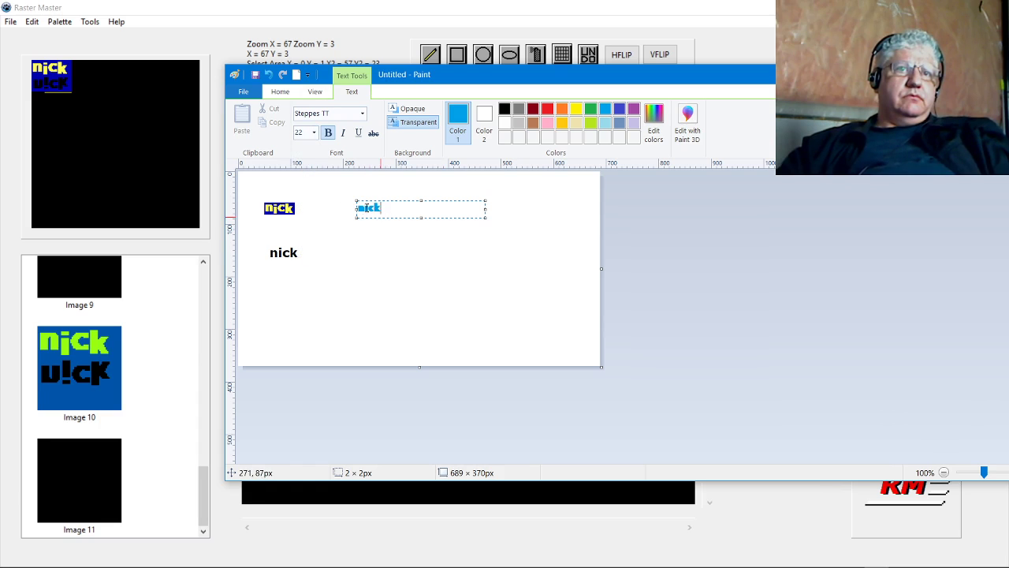
left_click_drag(382, 207, 343, 208)
key("Delete")
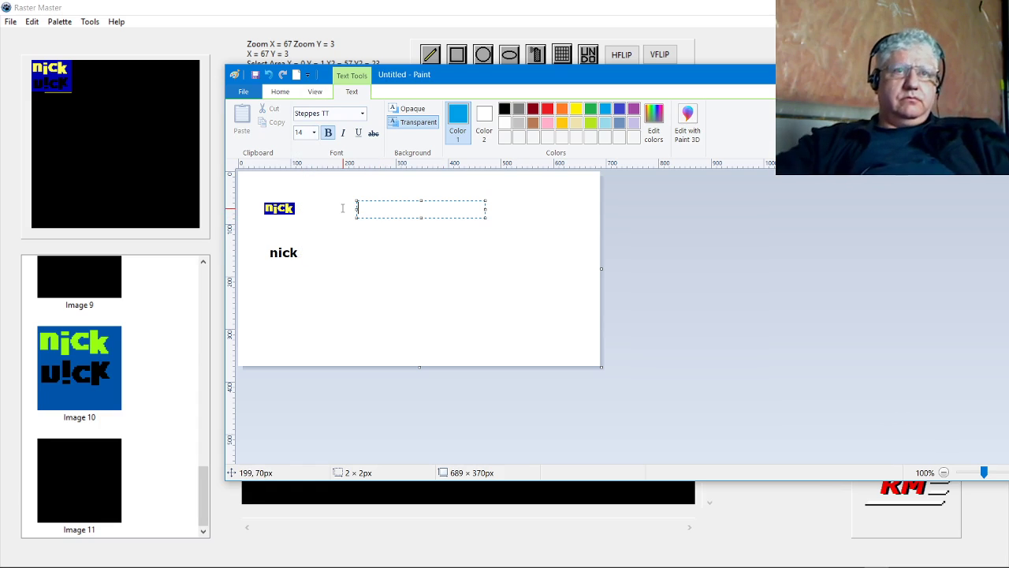
left_click(314, 132)
left_click(308, 253)
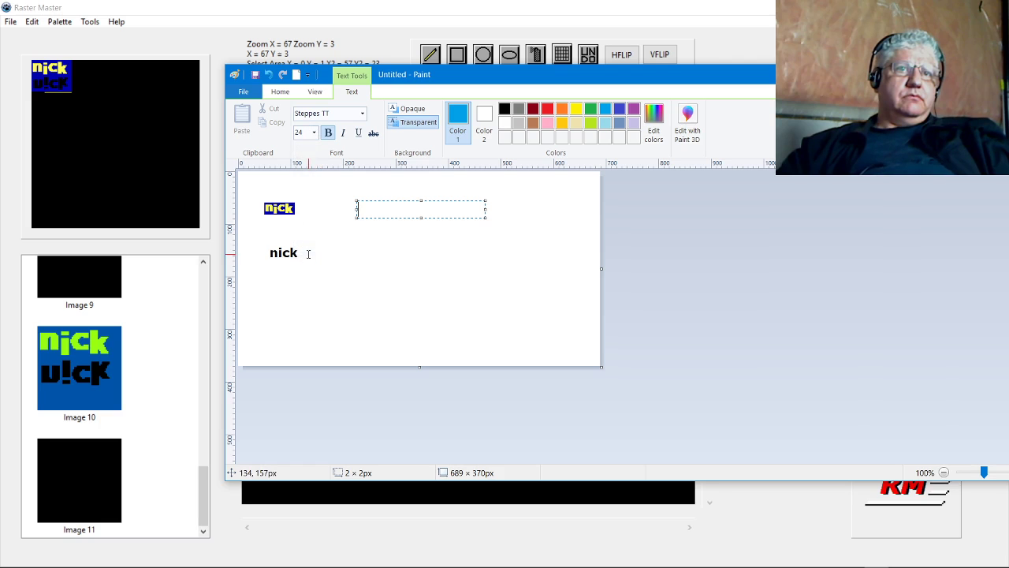
type("nick")
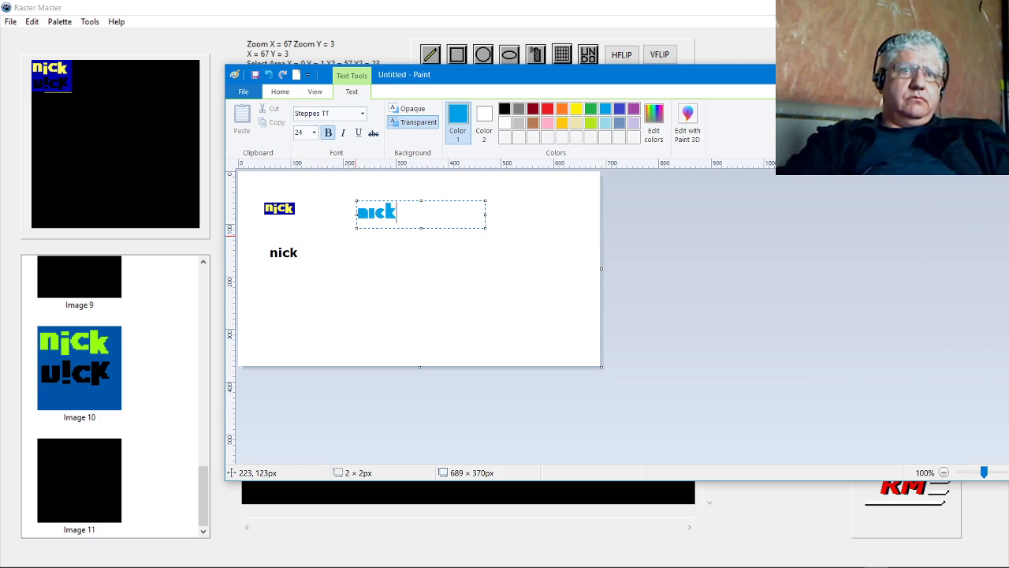
left_click(437, 282)
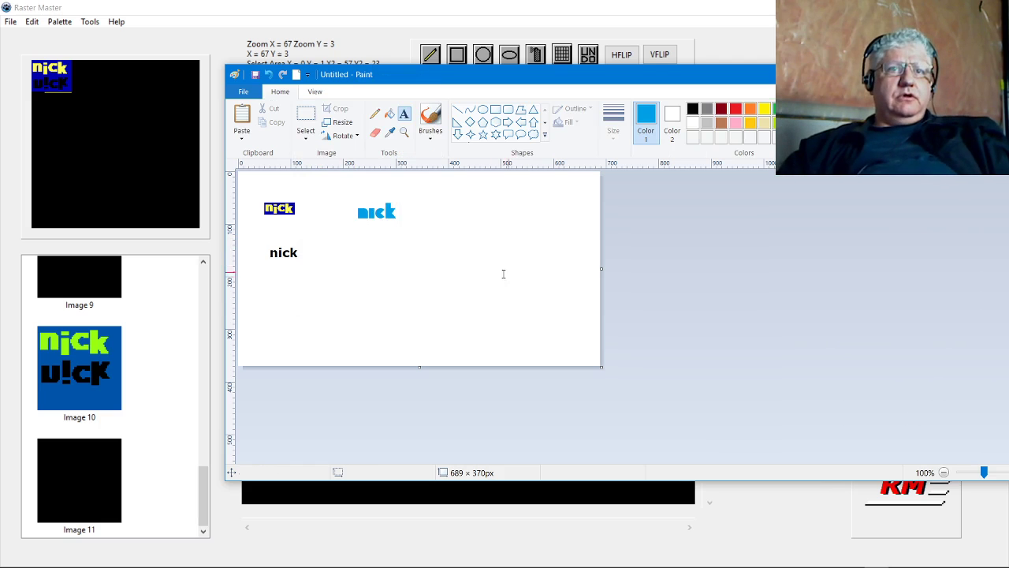
- Select a rectangular area of about 112 × 59 px around the turquoise word and copy it
left_click(307, 137)
left_click(320, 166)
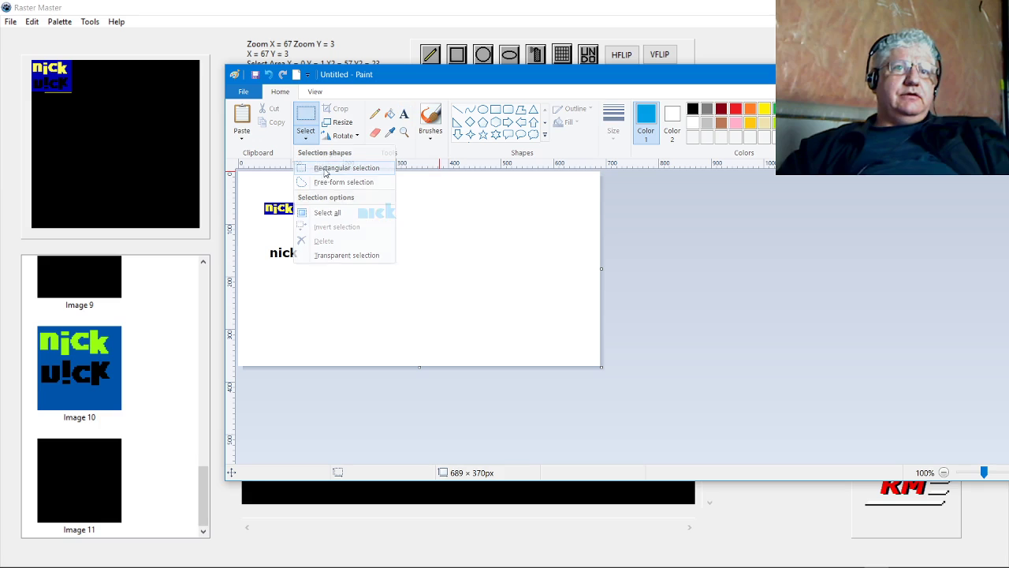
left_click_drag(347, 198, 407, 228)
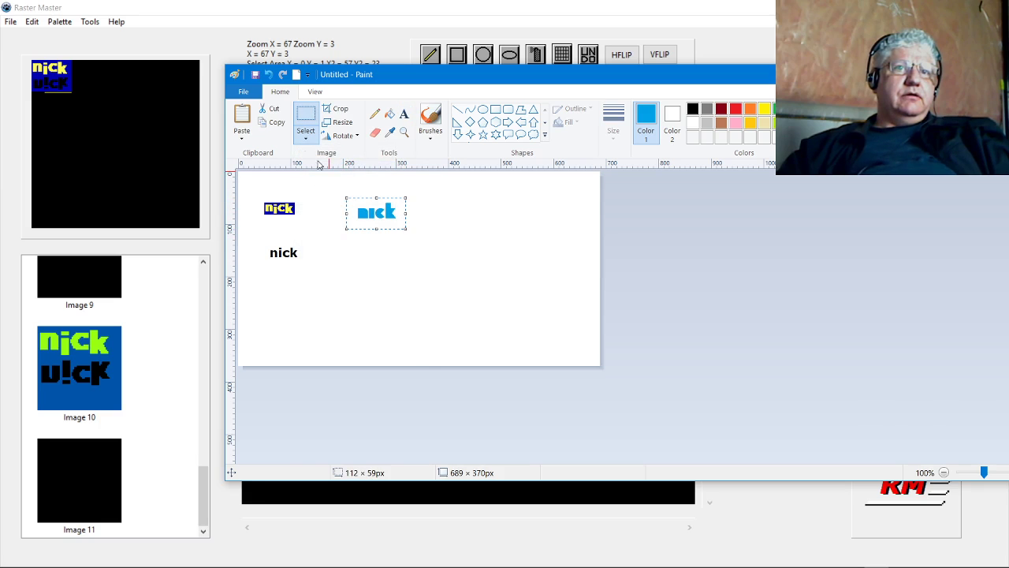
left_click(278, 122)
- Switch to Raster Master, start a new image and paste the copied word into it
left_click(182, 317)
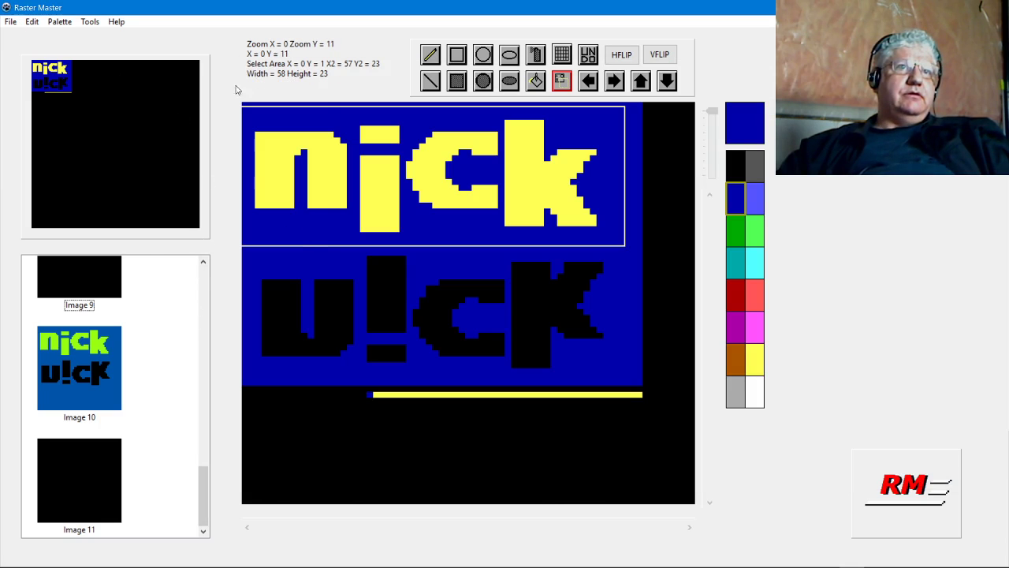
left_click(11, 21)
left_click(26, 37)
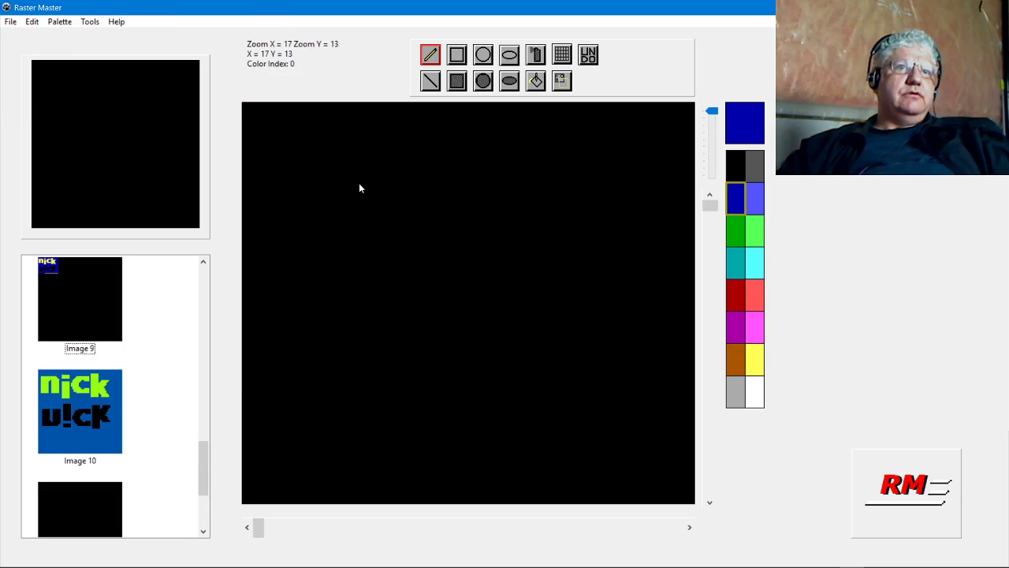
left_click(41, 23)
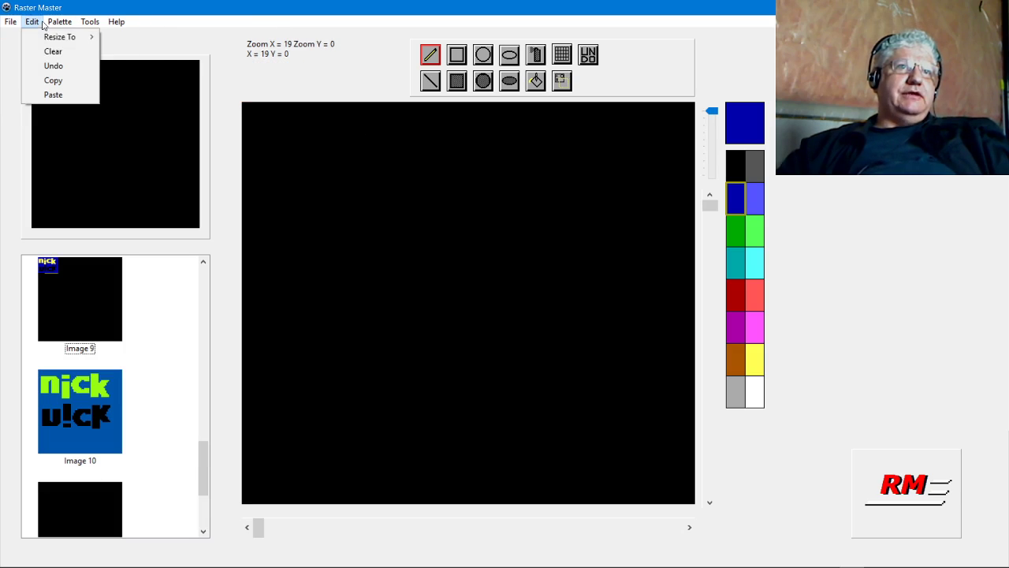
left_click(53, 95)
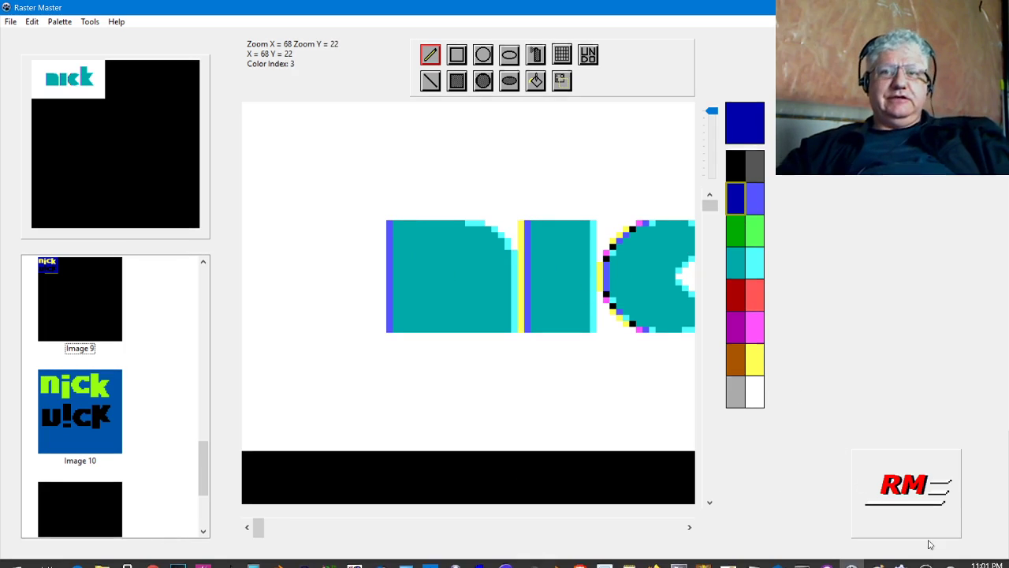
- Apply the VGA Palette 256, clear the image and paste the copied word again
left_click(59, 22)
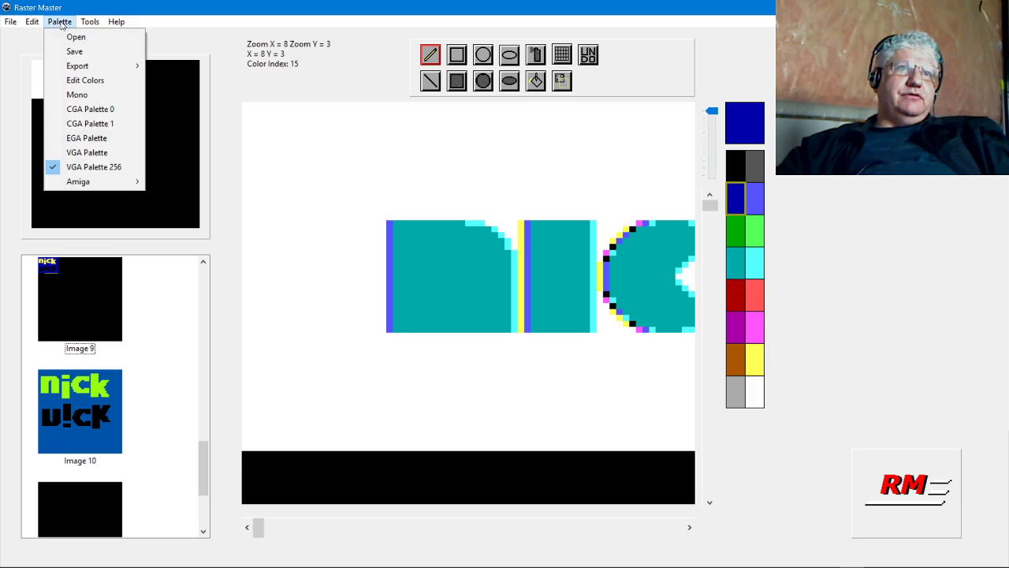
left_click(121, 167)
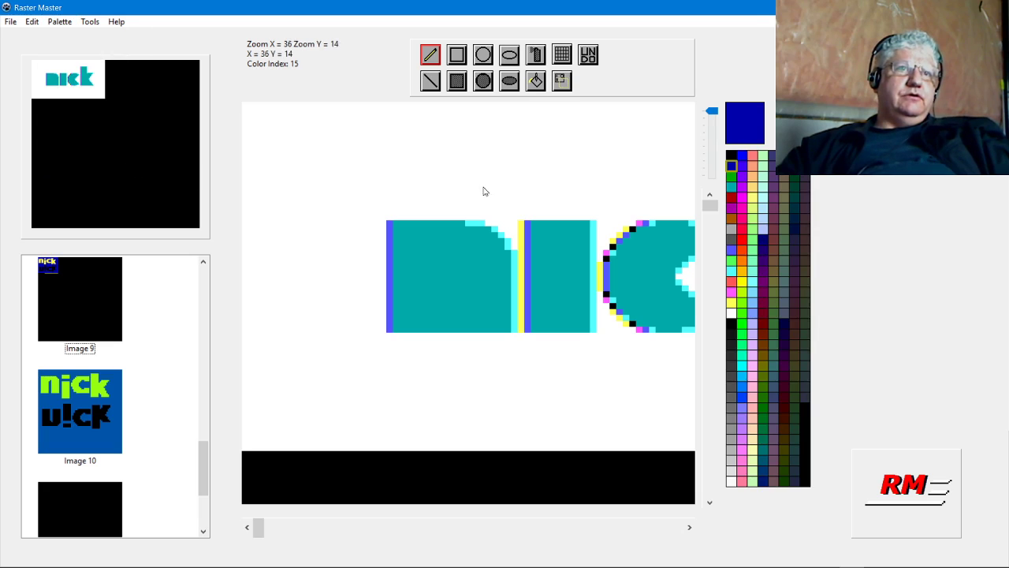
left_click(32, 22)
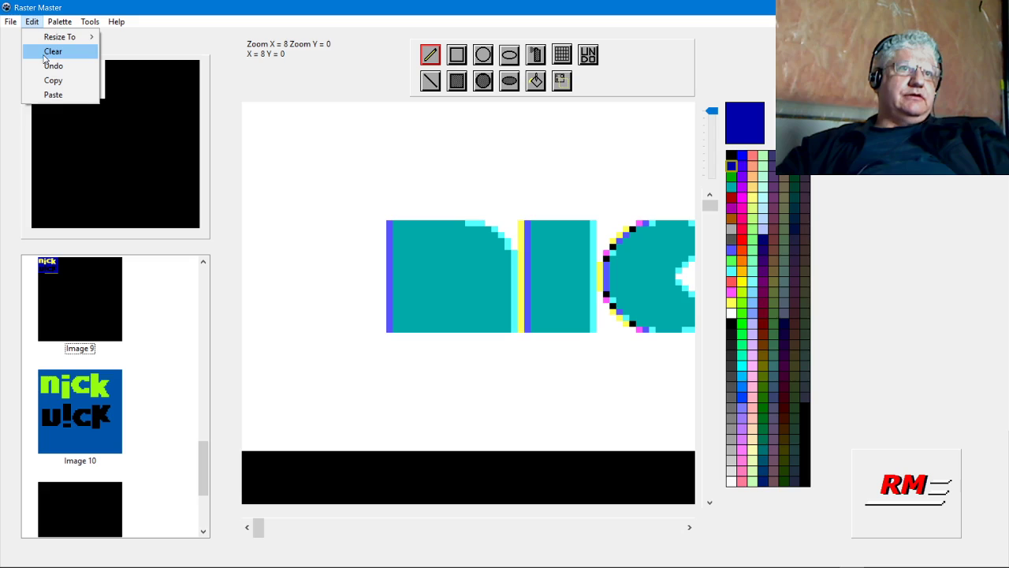
left_click(47, 52)
left_click(33, 22)
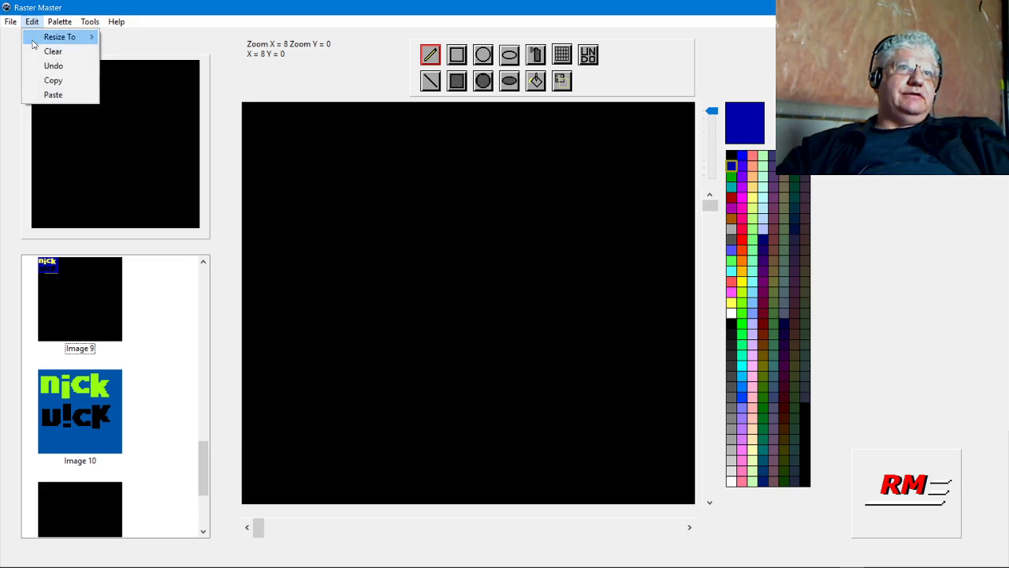
left_click(53, 95)
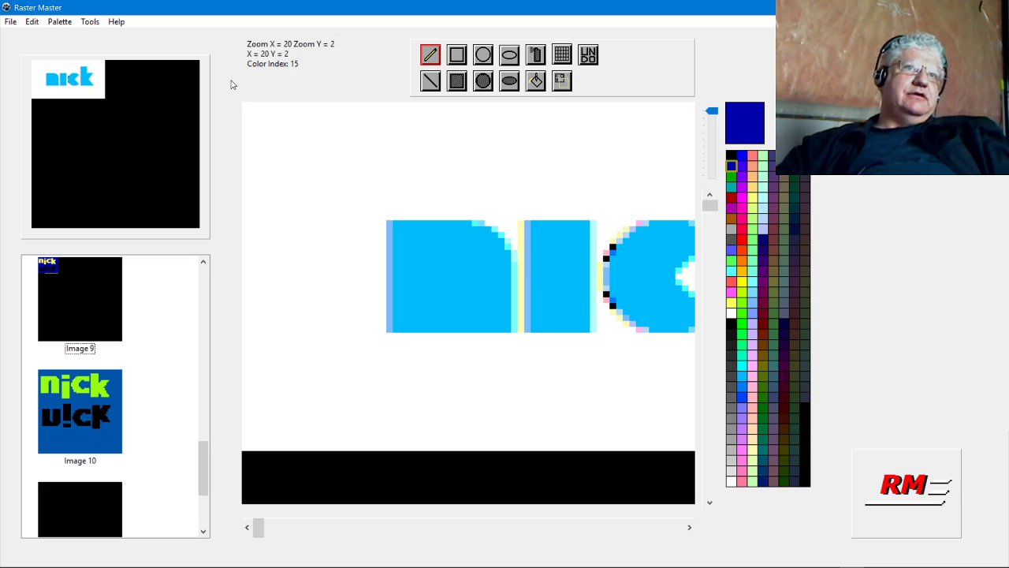
- Switch the image to the Mono palette, clear it and paste the copied word again
left_click(63, 21)
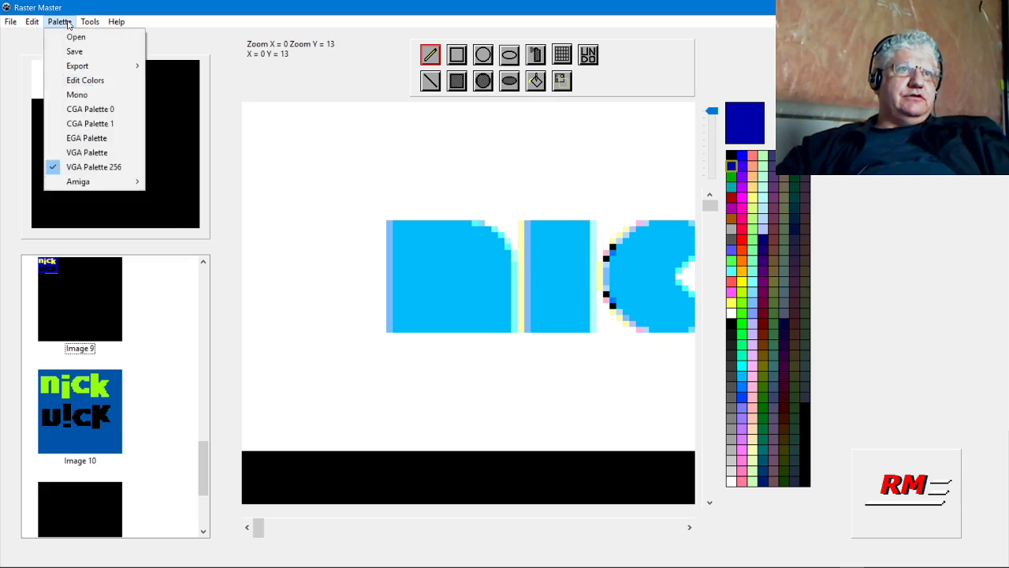
left_click(78, 94)
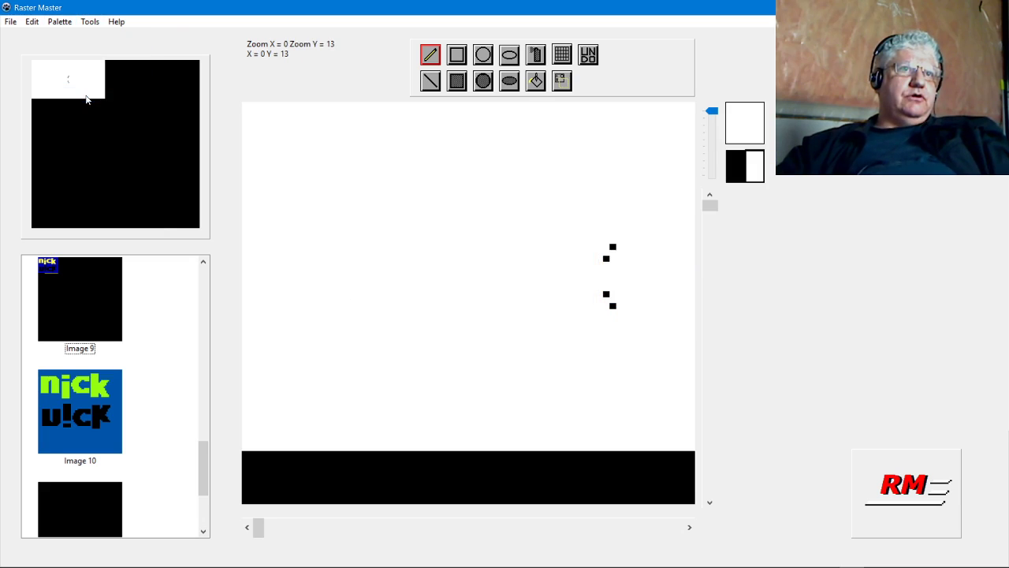
left_click(32, 22)
left_click(52, 52)
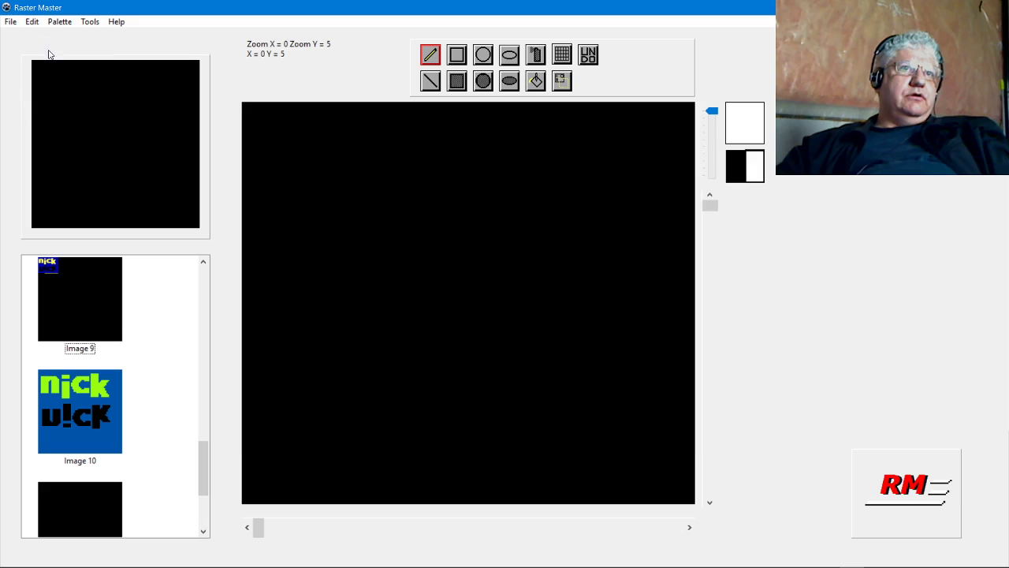
left_click(32, 21)
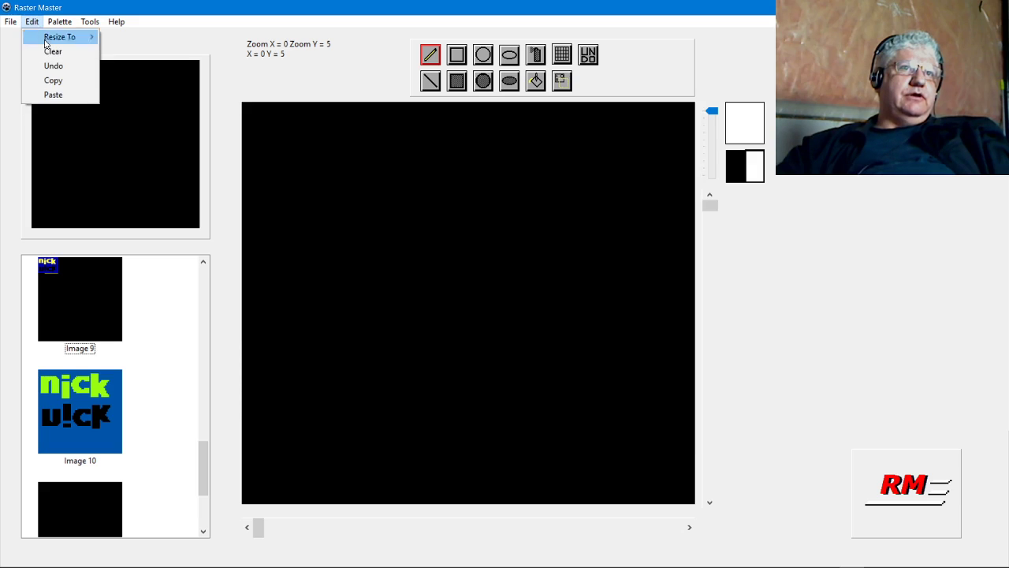
left_click(62, 94)
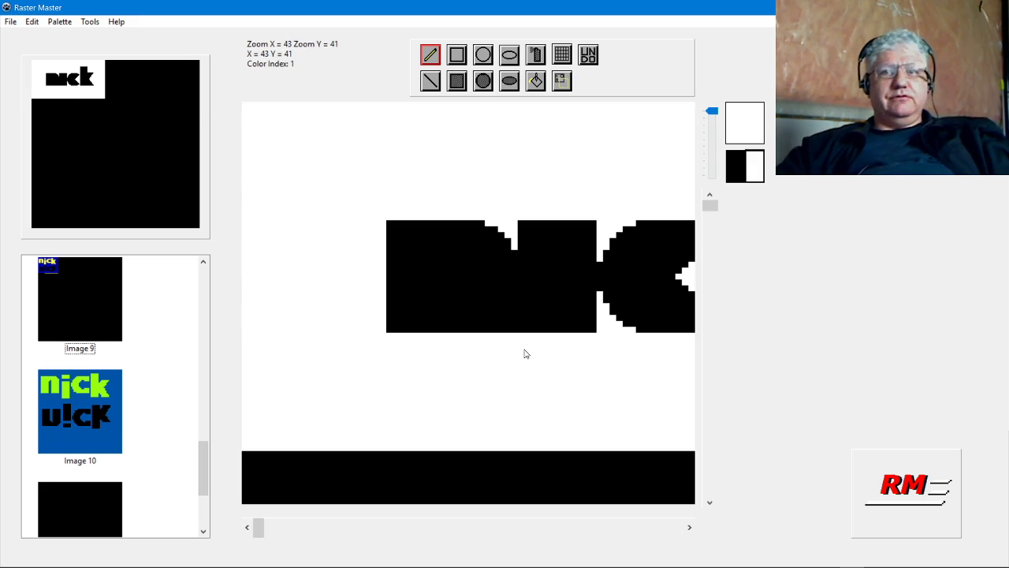
- Bring up Paint, move its window out of the way, and apply the VGA Palette 256 to the Raster Master image
mouse_move(913, 565)
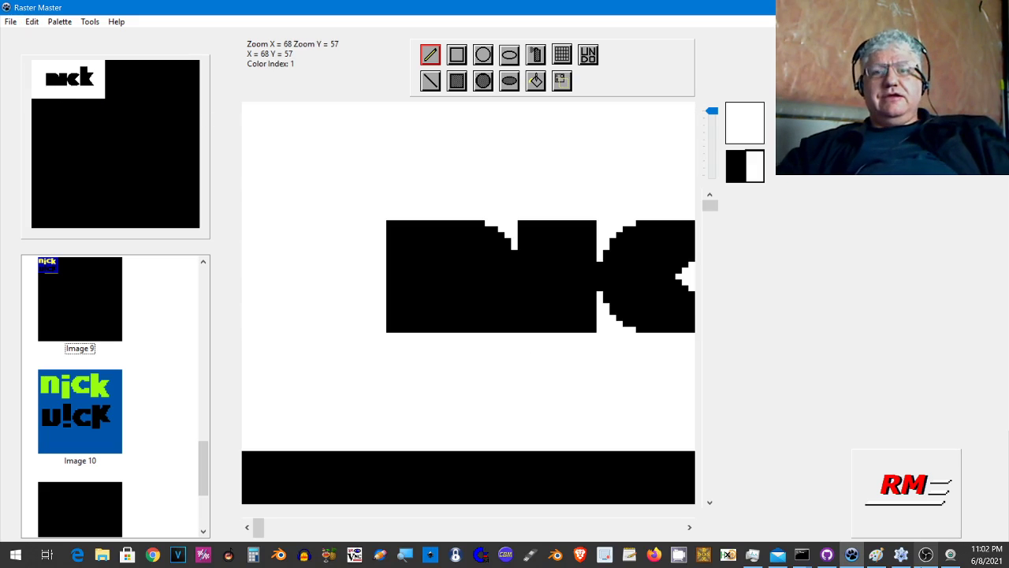
left_click(877, 556)
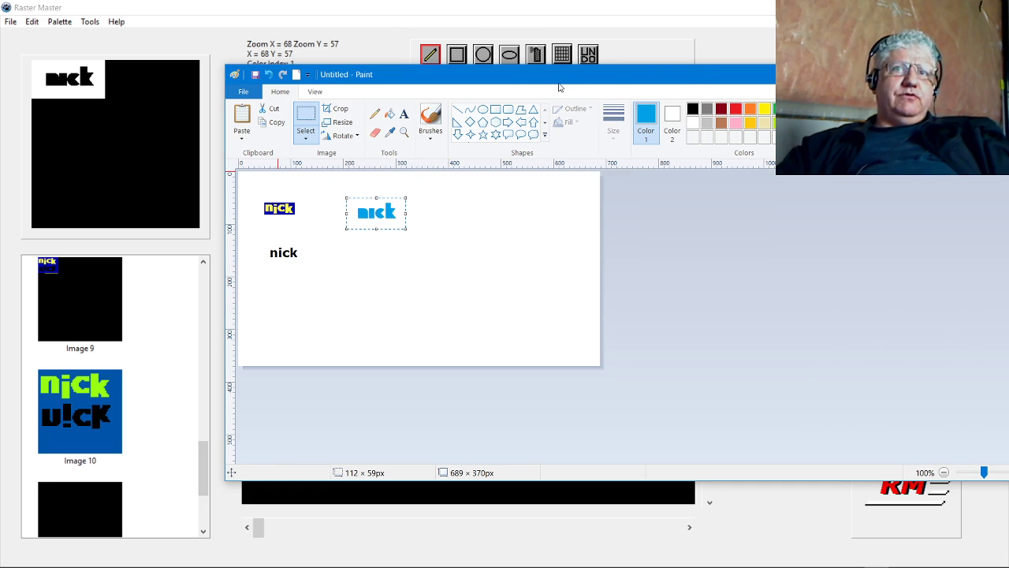
left_click_drag(515, 73, 1008, 105)
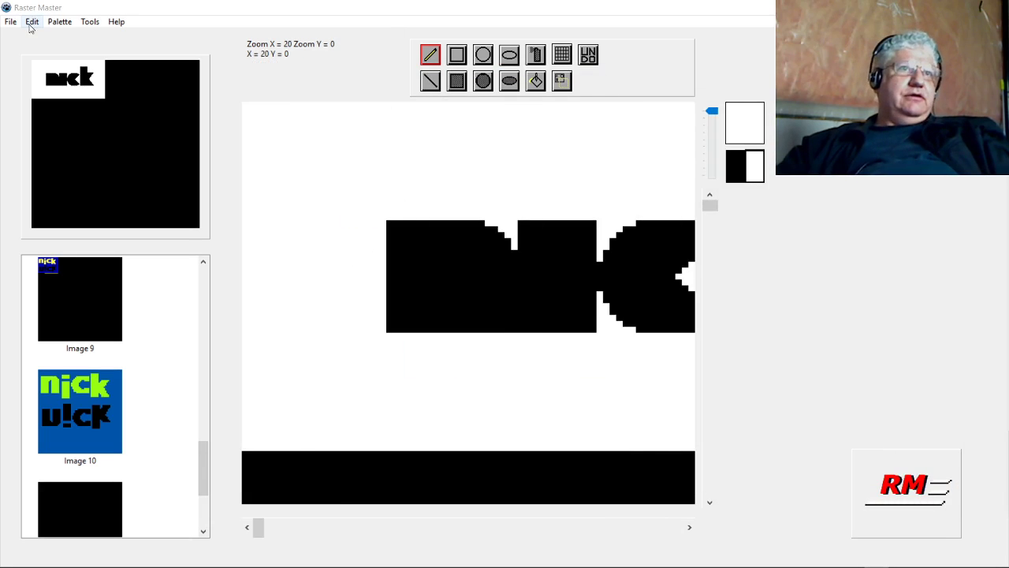
left_click(57, 22)
mouse_move(81, 23)
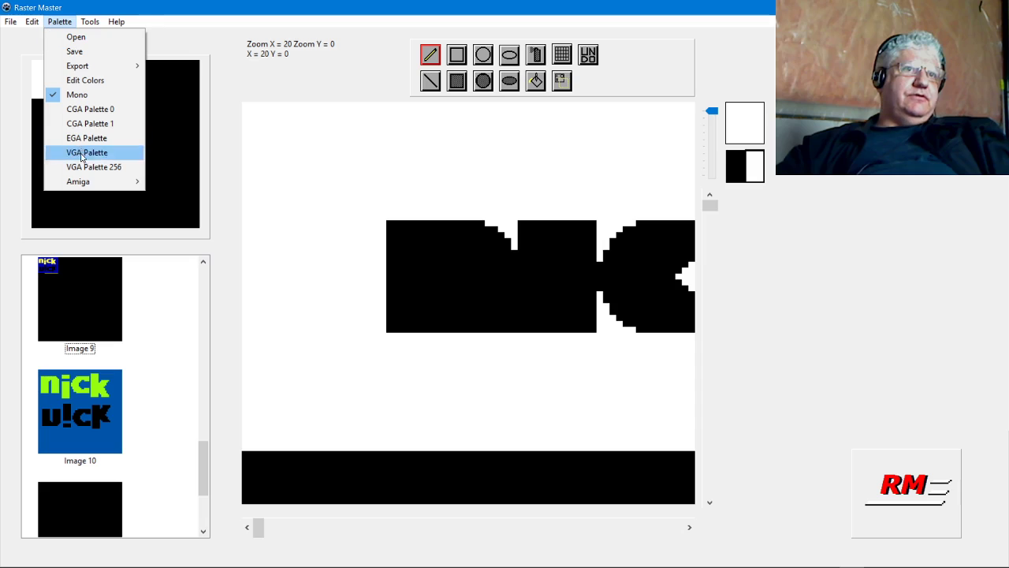
left_click(89, 164)
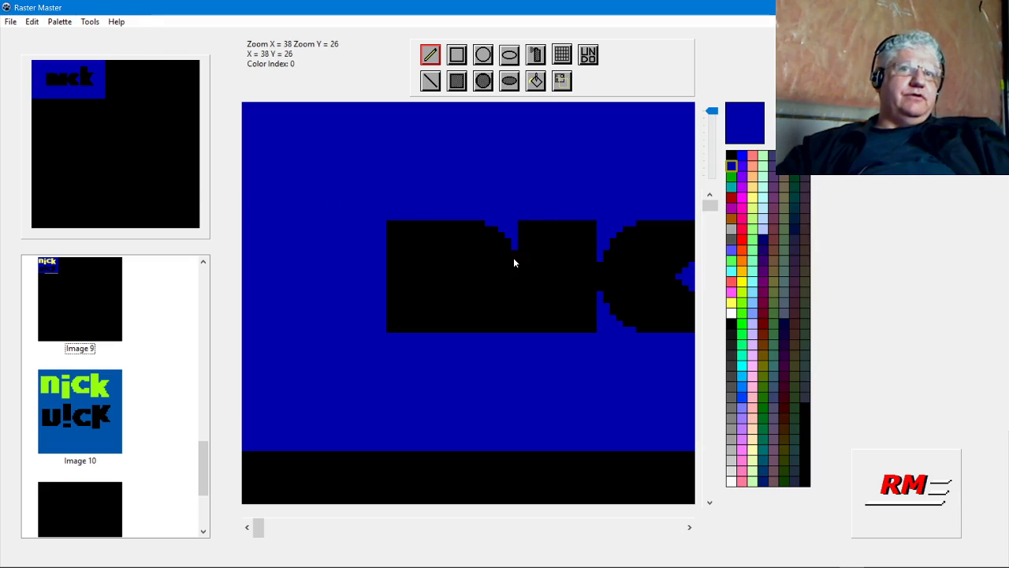
- View the VGA color editor through the palette commands and through the current color swatch, closing it each time without edits
left_click(32, 23)
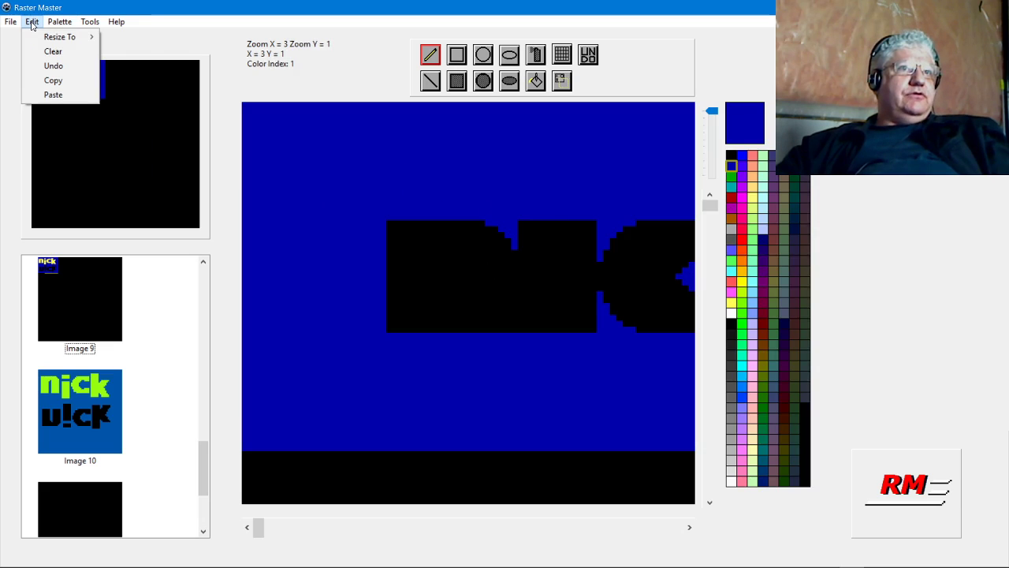
mouse_move(50, 26)
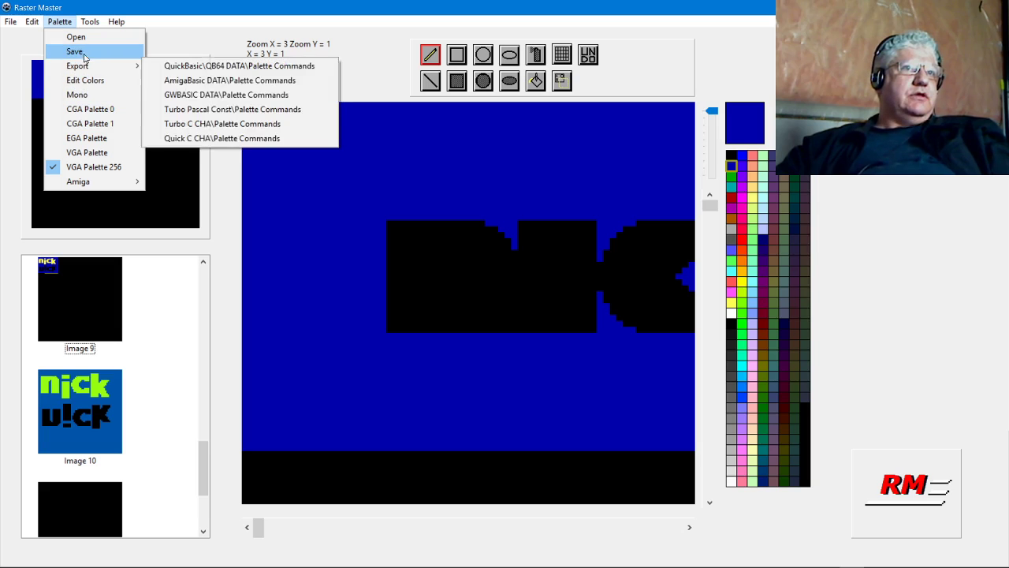
left_click(81, 81)
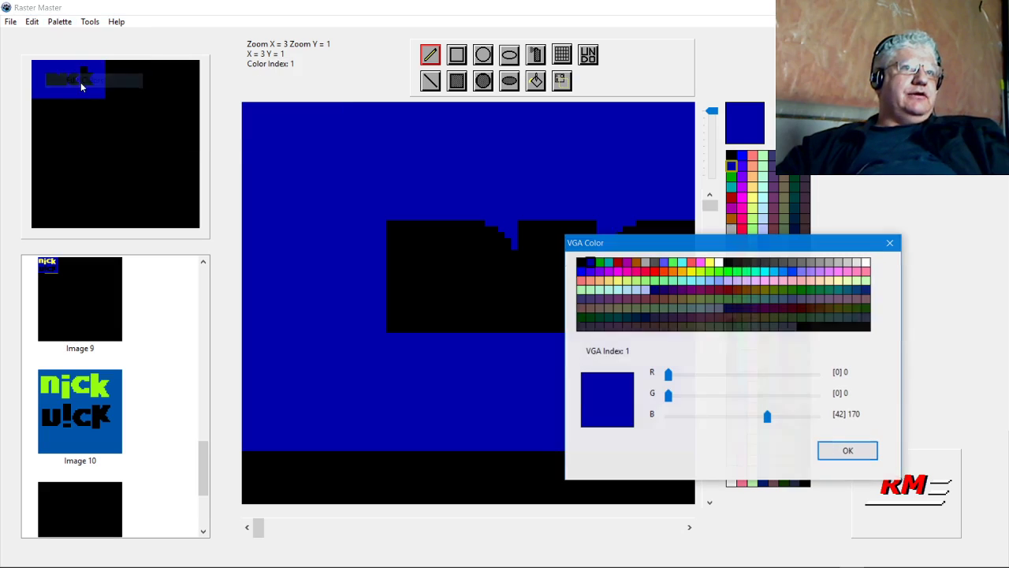
left_click(888, 247)
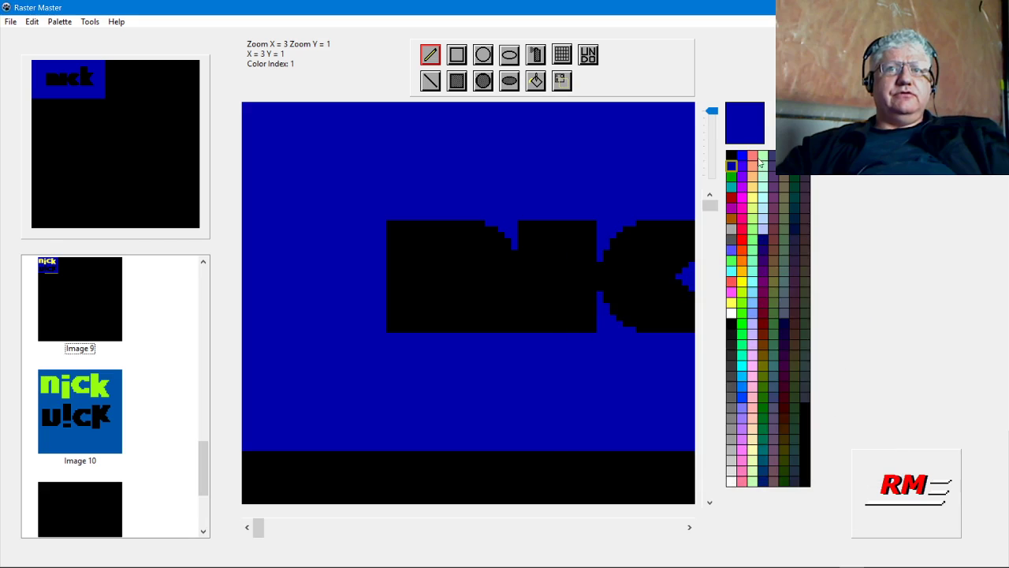
left_click(745, 127)
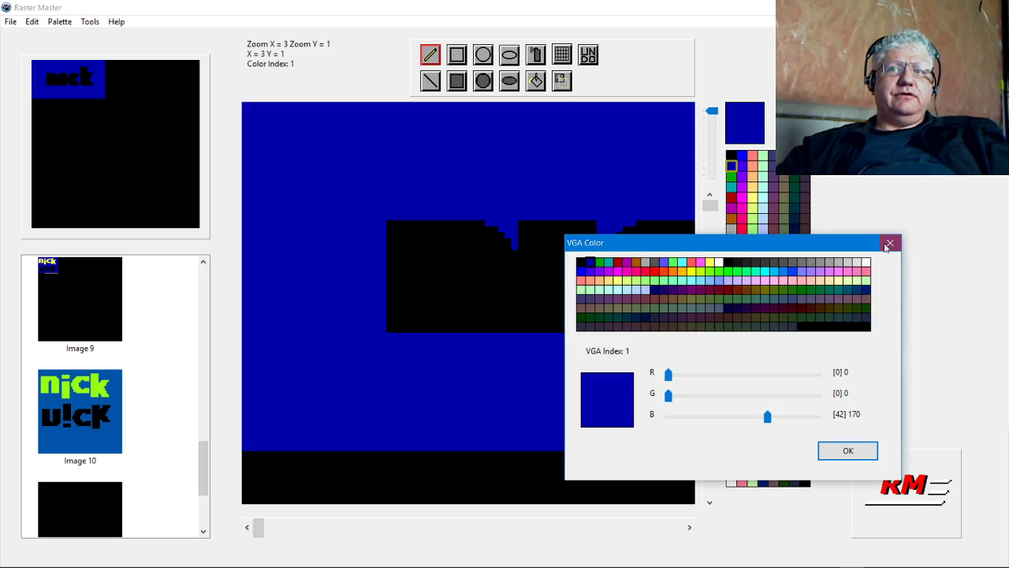
left_click(888, 243)
left_click(744, 139)
left_click(891, 243)
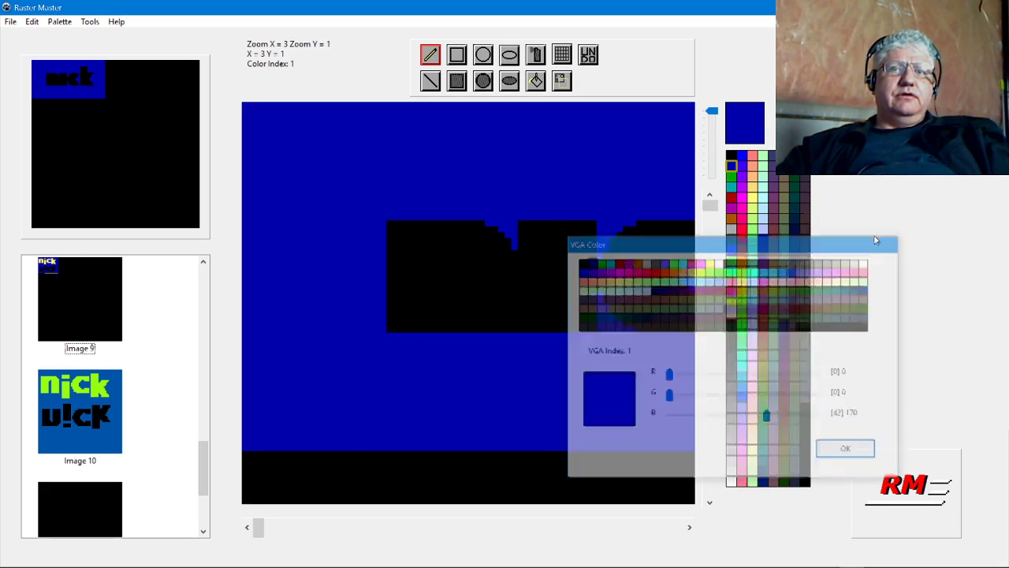
left_click(33, 22)
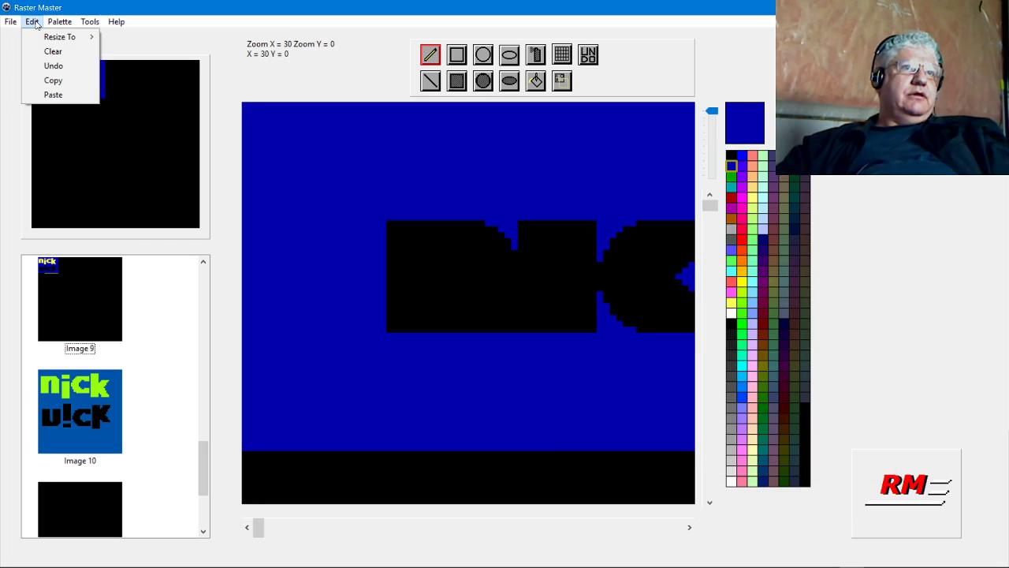
mouse_move(55, 24)
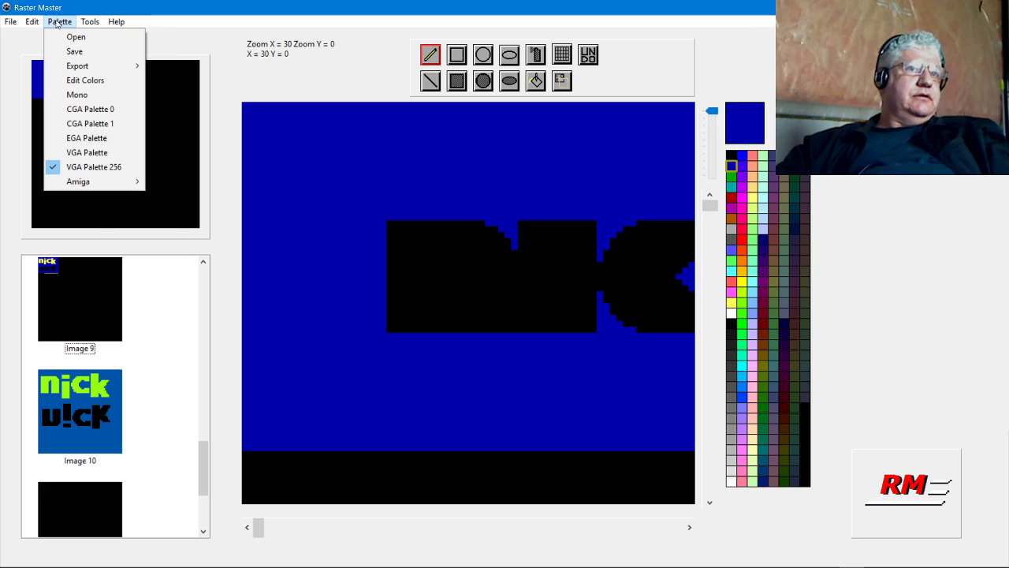
mouse_move(89, 22)
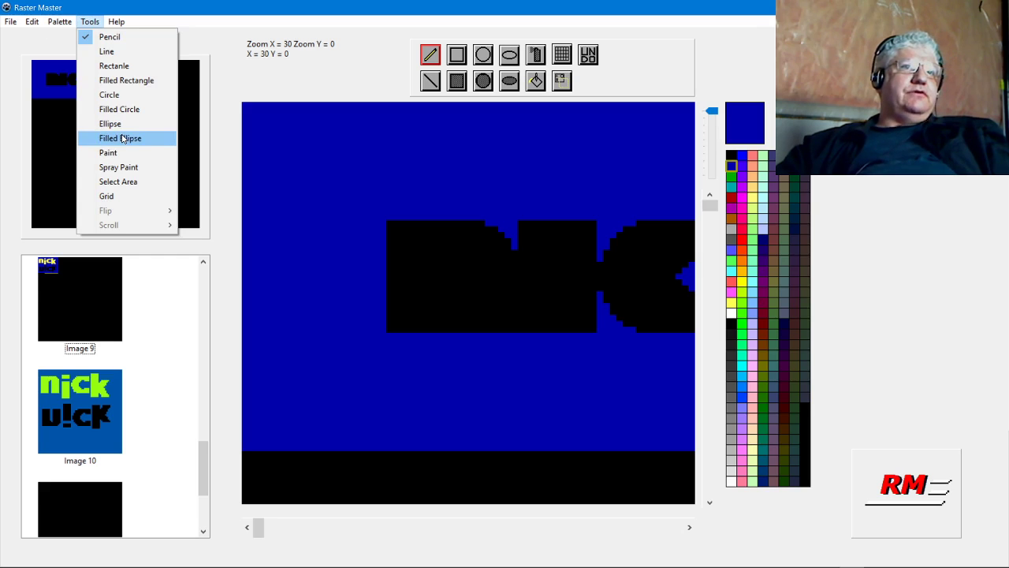
left_click(511, 63)
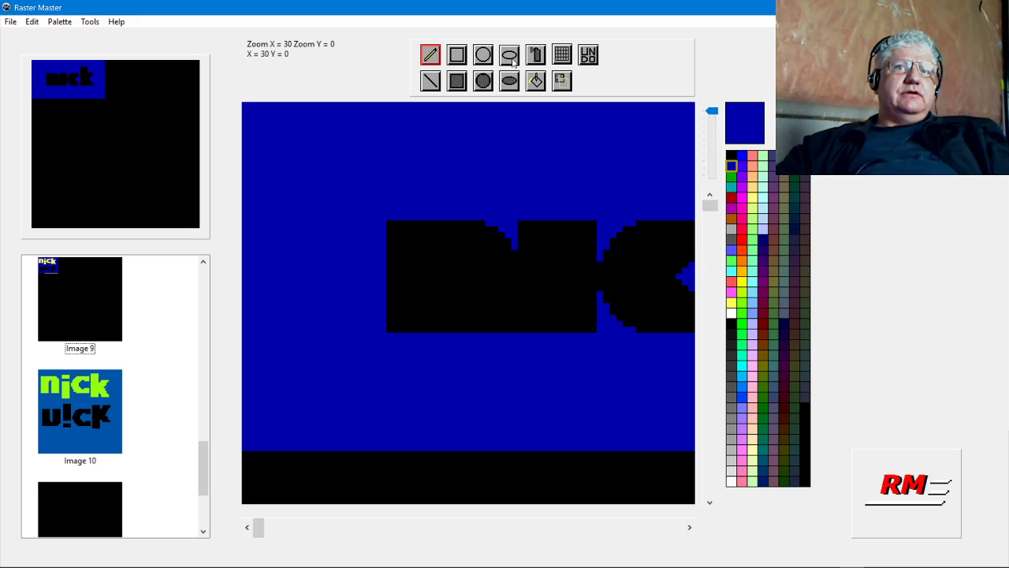
- Draw a wide light green ellipse outline overlapping the upper edge of the pasted word's first letters
left_click(511, 64)
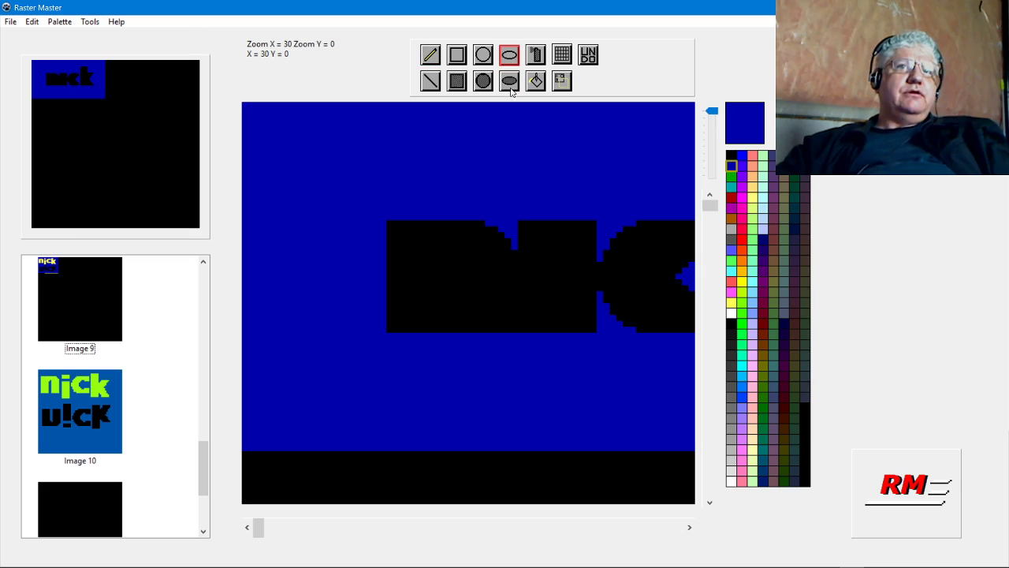
left_click(732, 261)
left_click_drag(410, 181, 555, 237)
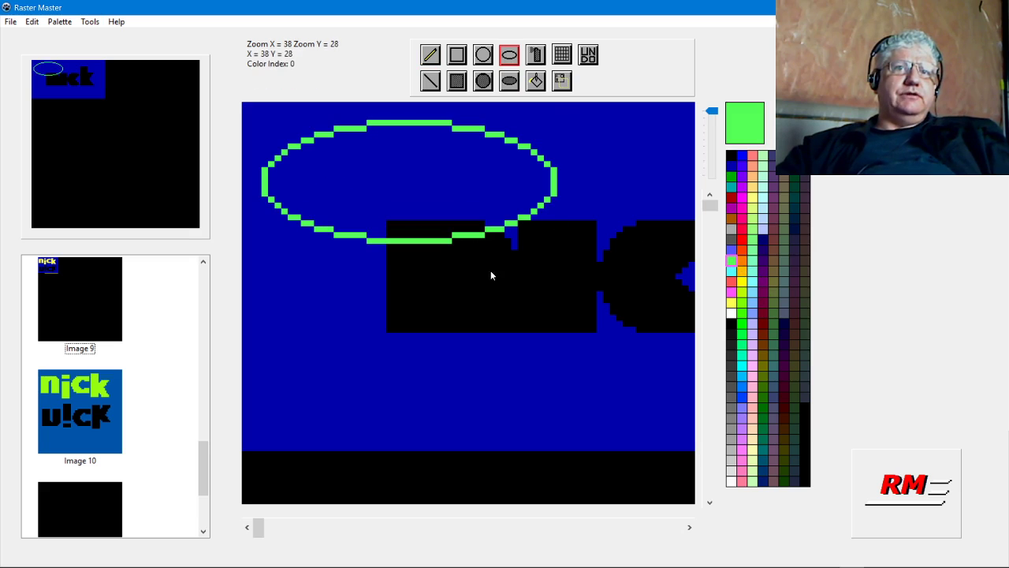
- Draw a filled light green ellipse inside the outlined one and a filled circle of the same color below it
left_click(510, 83)
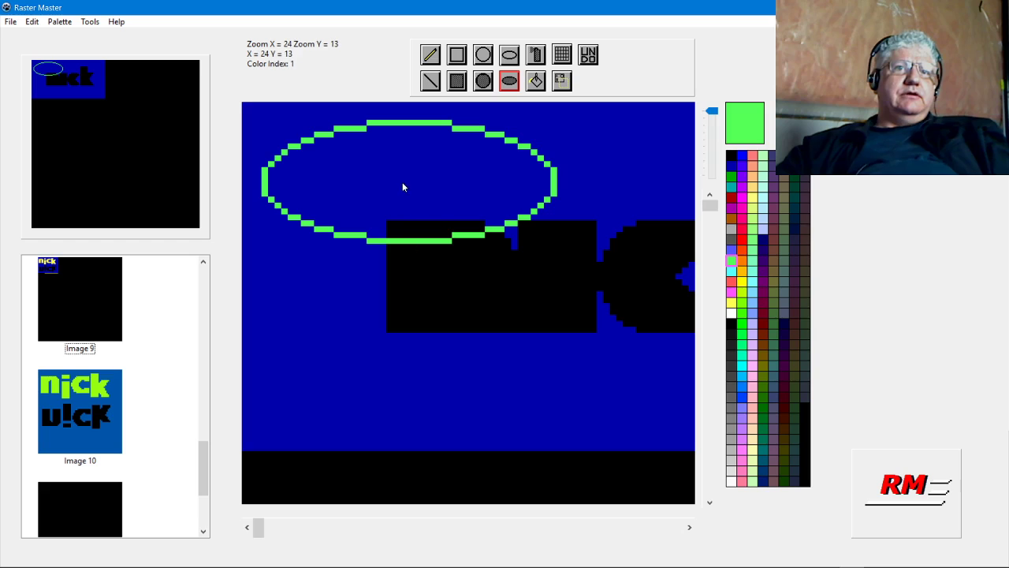
left_click_drag(406, 183, 502, 220)
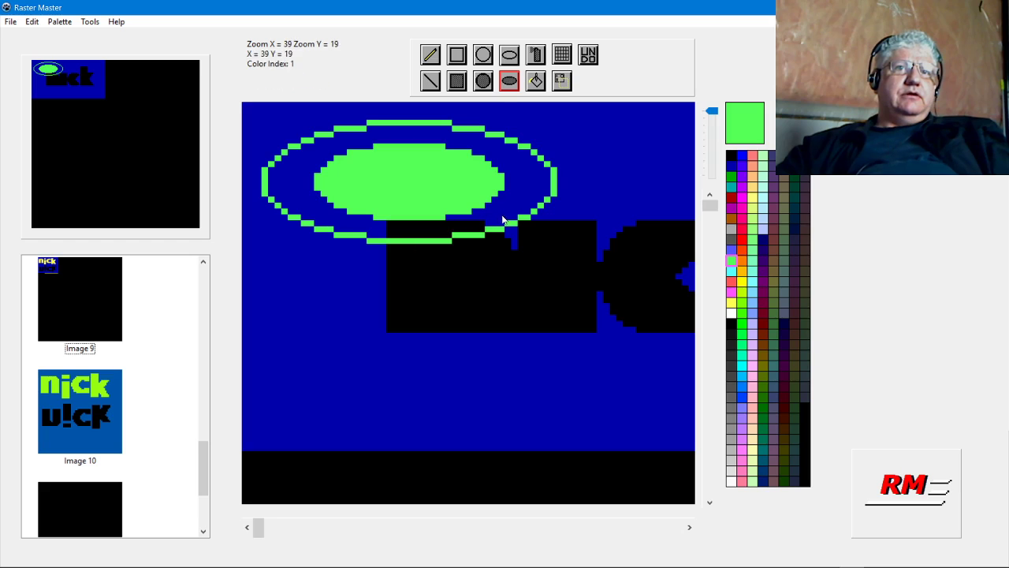
left_click_drag(429, 346, 488, 402)
- Draw a filled lime green circle beside the light green circle and a filled lime ellipse above it, near the image's upper edge
left_click(482, 82)
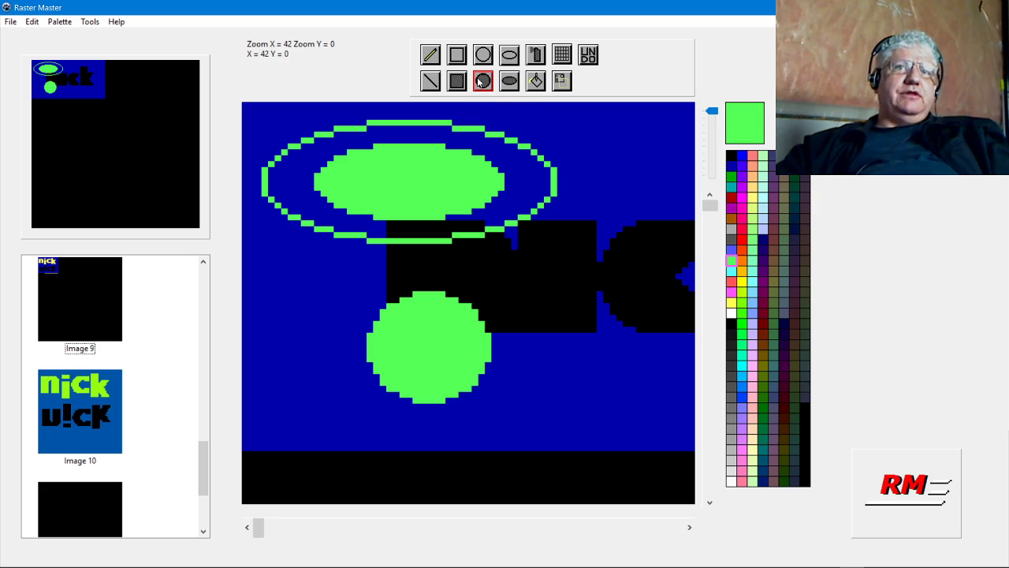
left_click(742, 303)
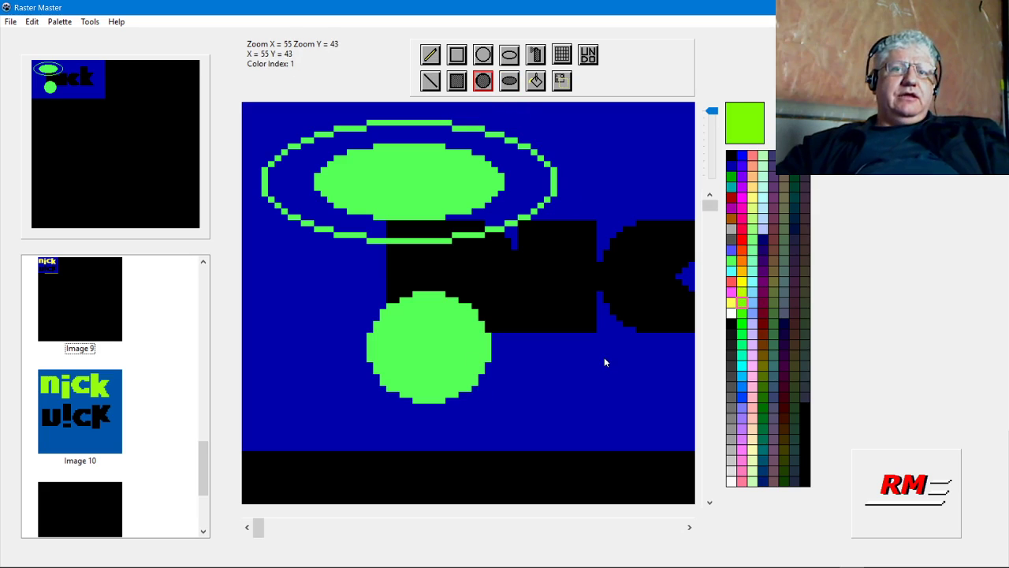
left_click_drag(582, 361, 643, 399)
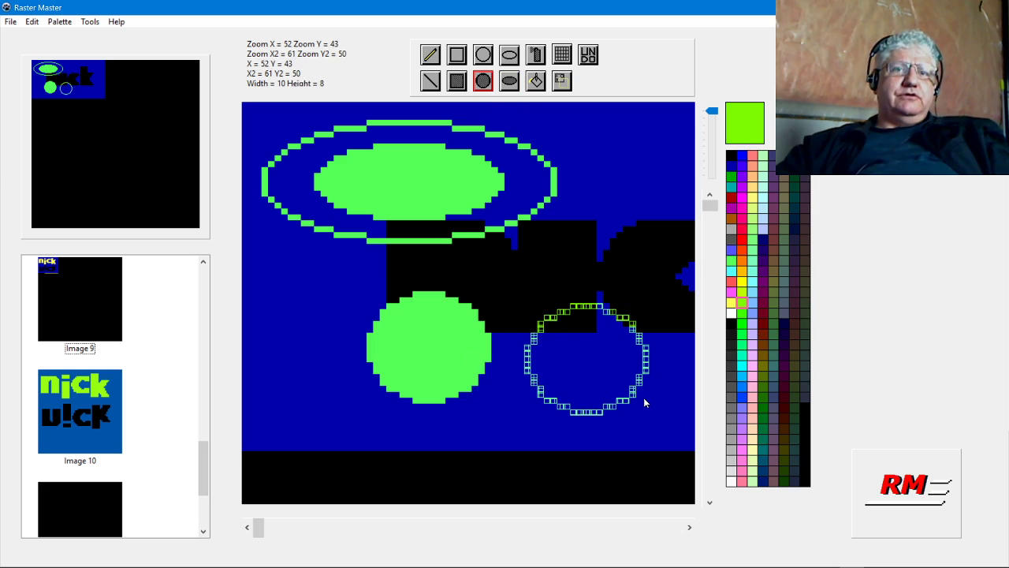
mouse_move(644, 402)
left_mouse_down()
mouse_move(613, 394)
mouse_move(653, 400)
mouse_move(610, 380)
mouse_move(638, 393)
left_mouse_up()
left_click(508, 82)
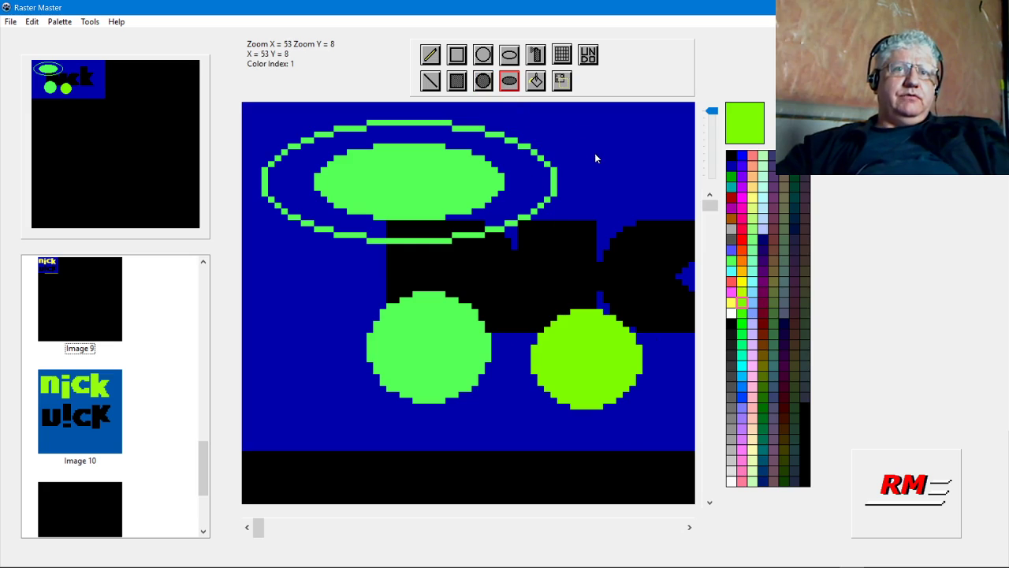
left_click_drag(594, 156, 659, 206)
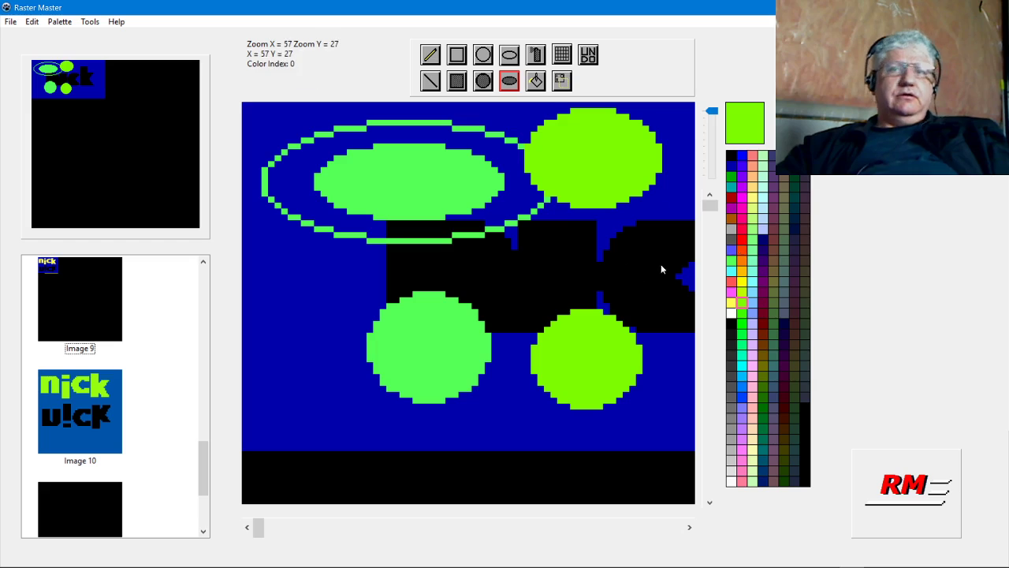
left_click(89, 21)
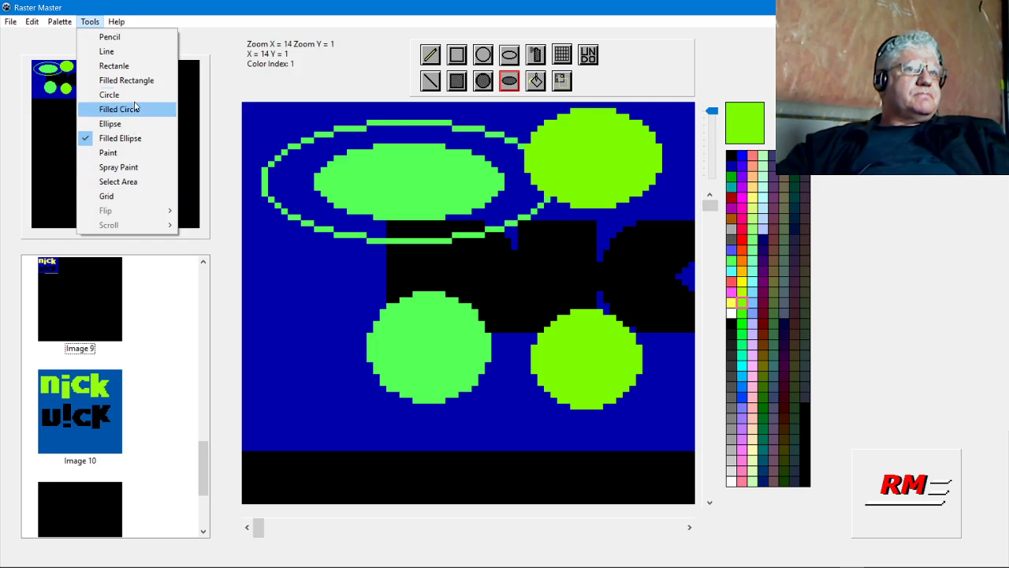
mouse_move(115, 22)
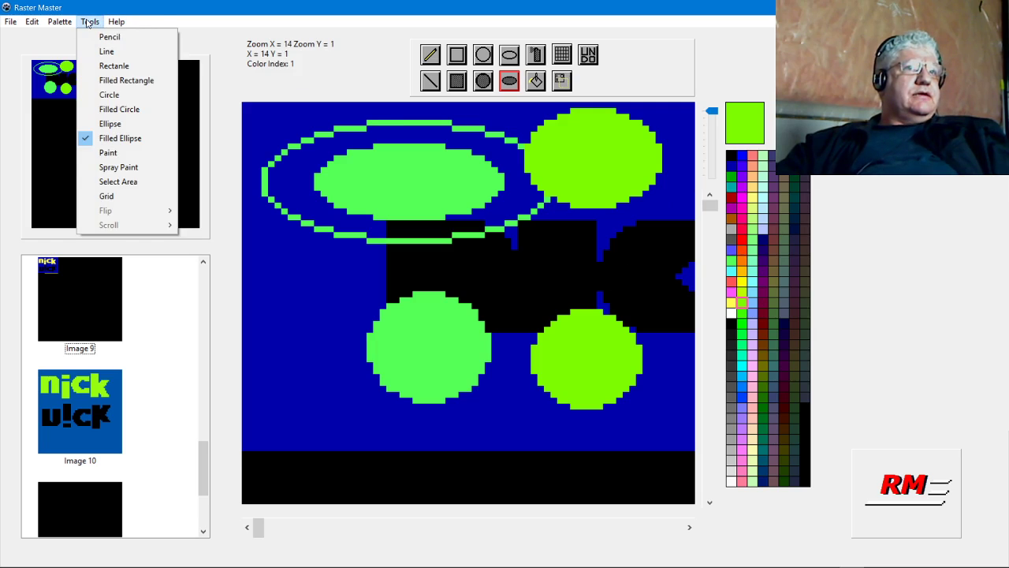
mouse_move(60, 22)
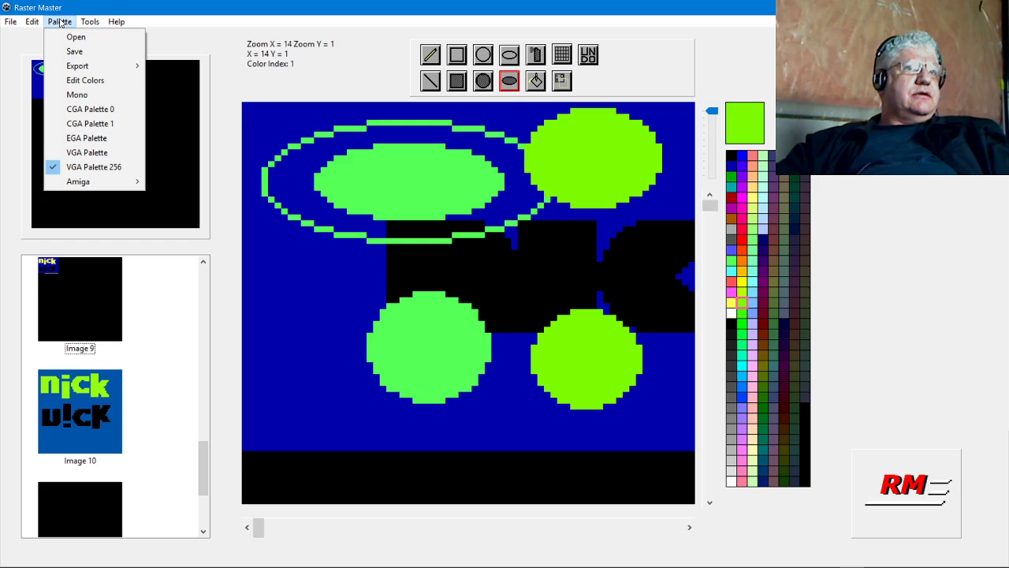
mouse_move(74, 70)
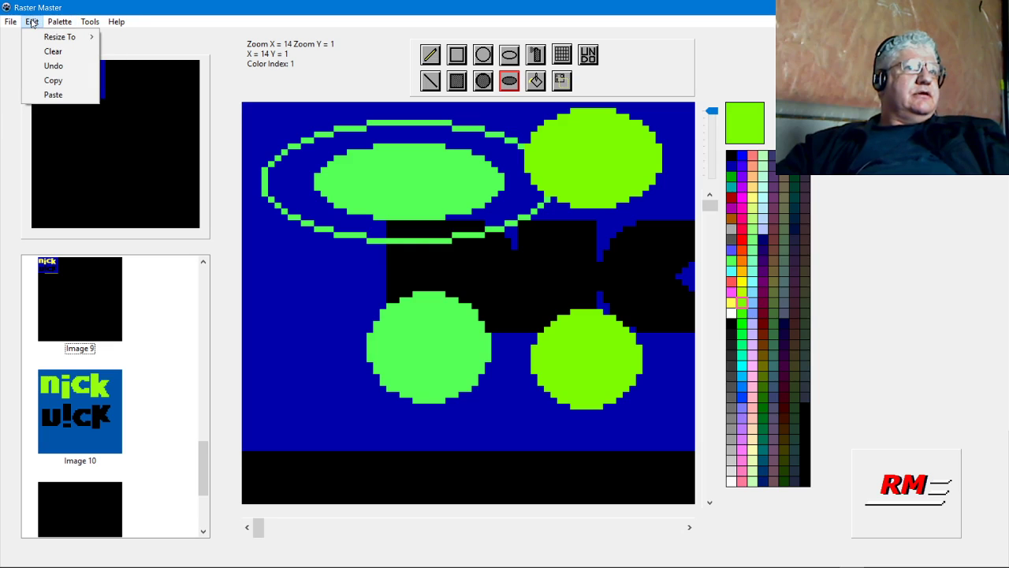
- Start saving the image, view the available file types, and cancel without saving
left_click(13, 22)
left_click(13, 22)
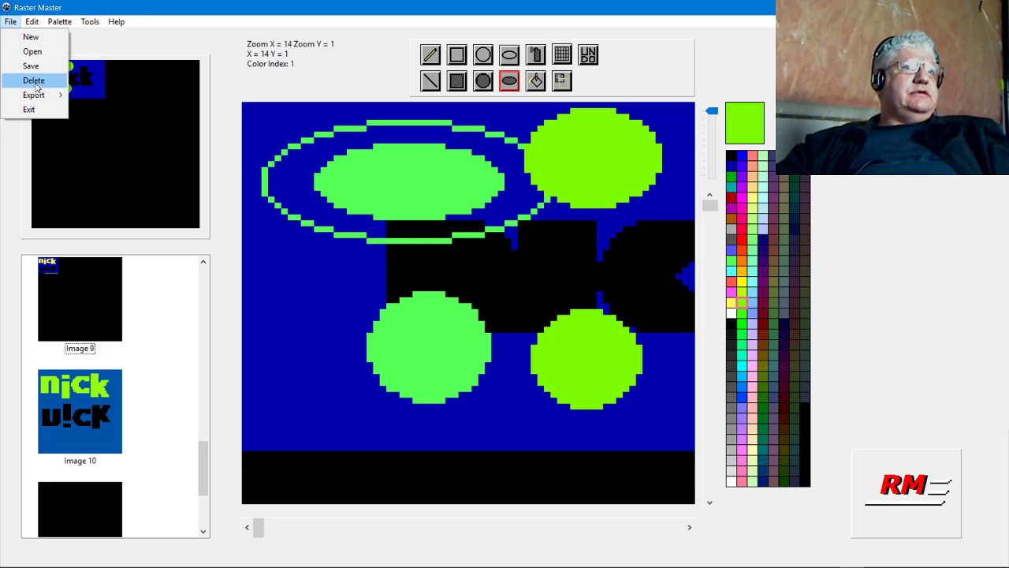
left_click(33, 65)
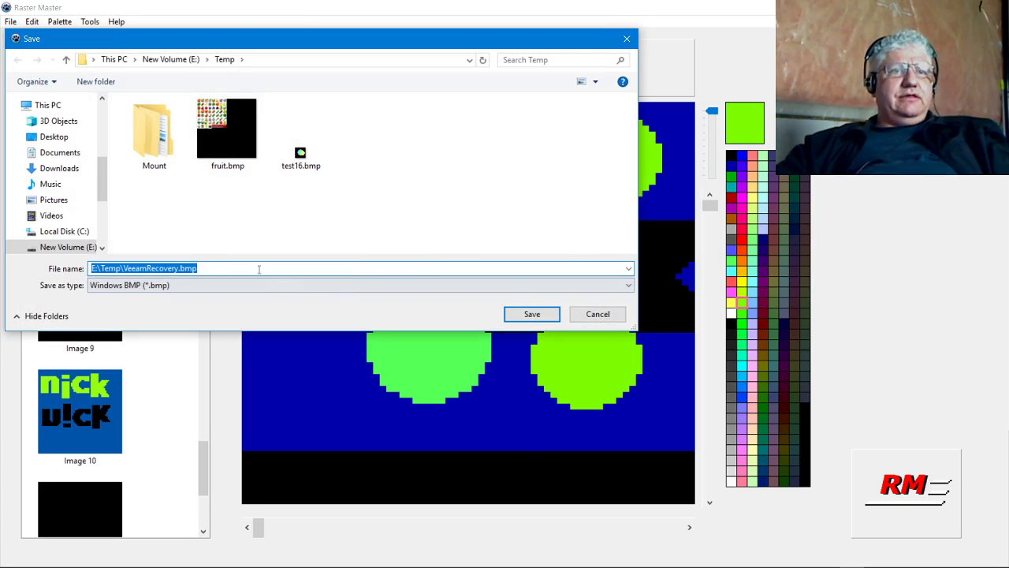
left_click(604, 287)
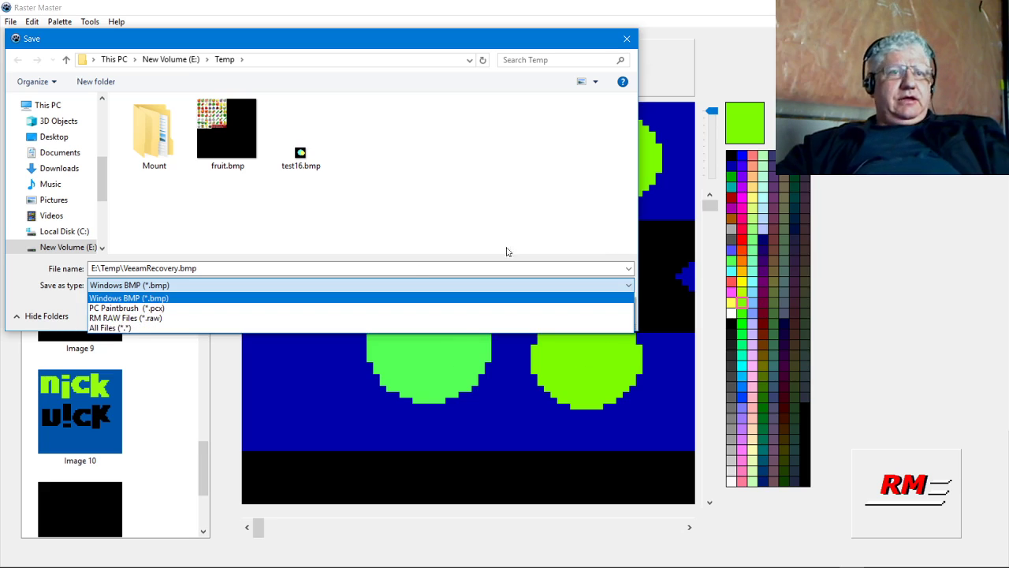
left_click(628, 38)
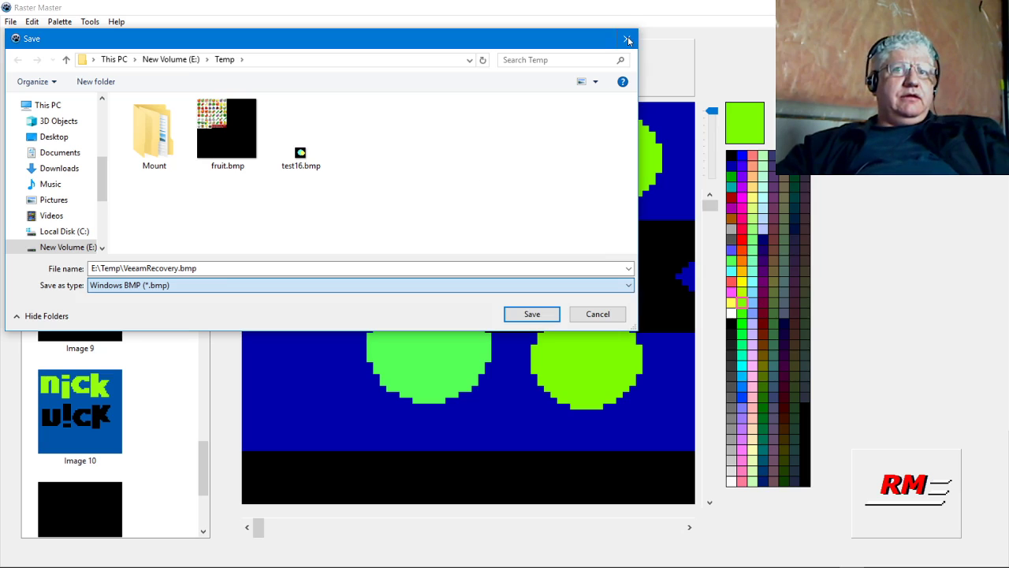
left_click(593, 316)
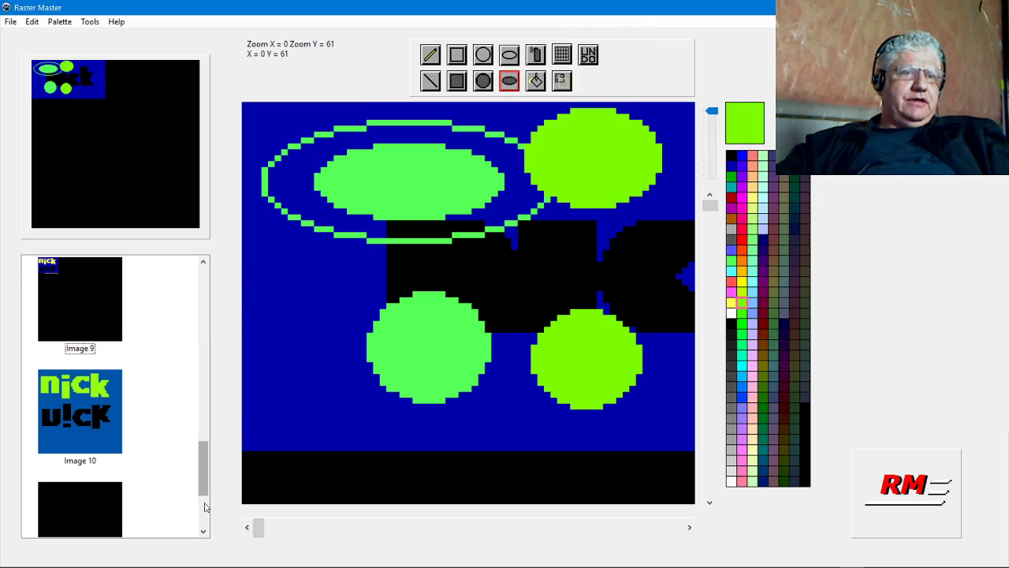
- Look through the image thumbnails from Image 10 back to Image 1 and forward again to Image 6
left_click_drag(205, 482, 186, 346)
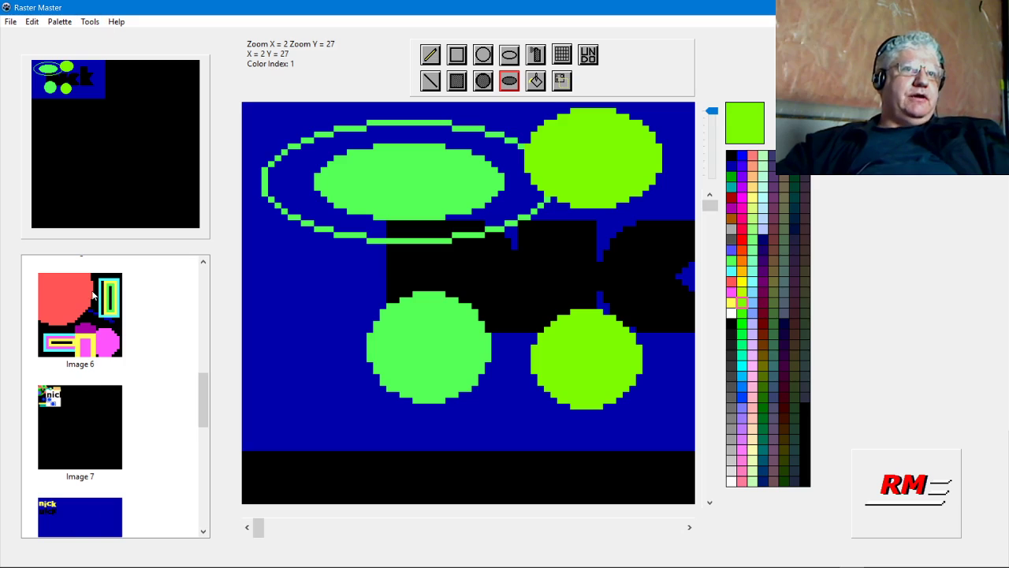
left_click_drag(204, 402, 209, 297)
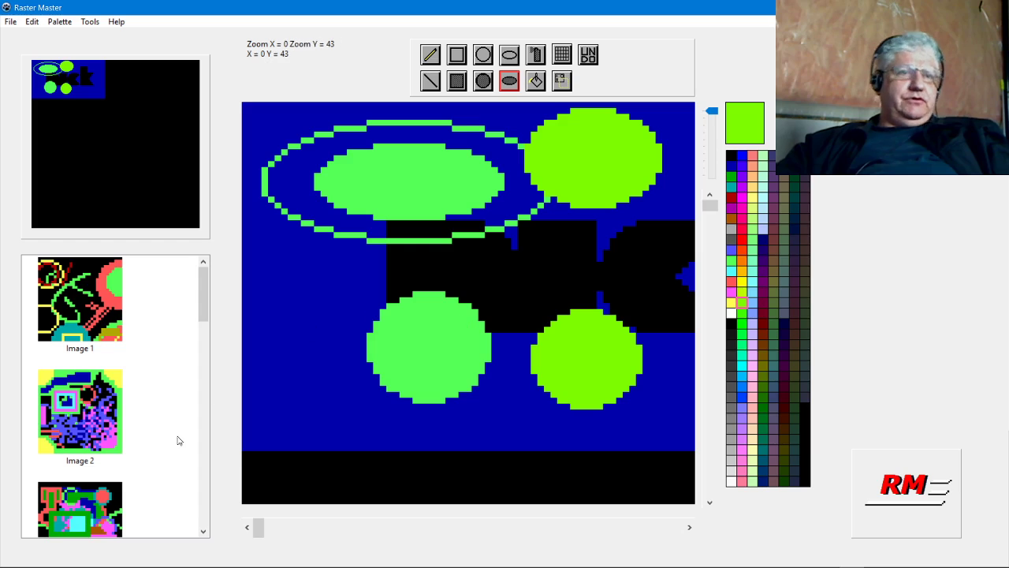
left_click_drag(202, 308, 211, 390)
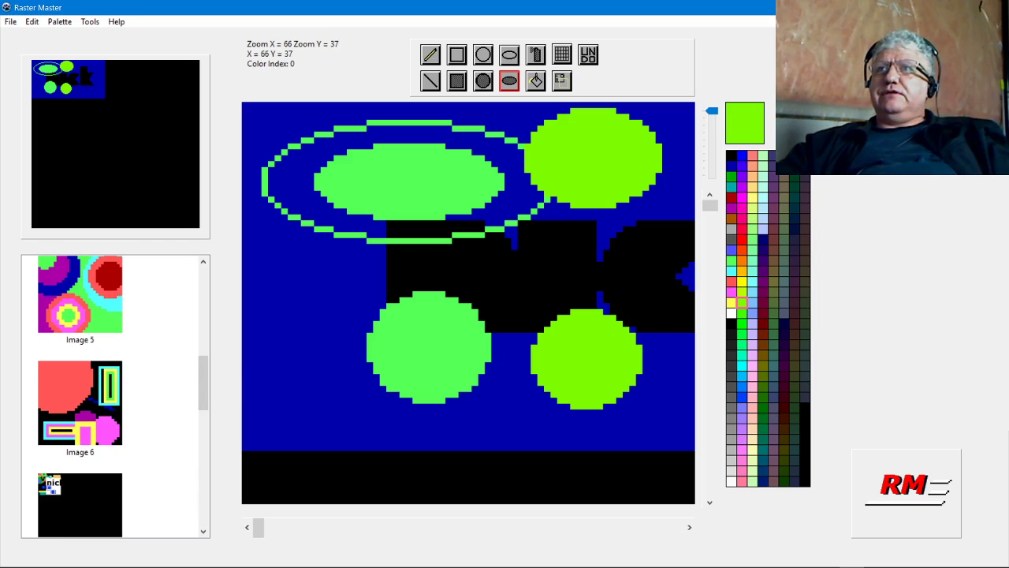
left_click(853, 566)
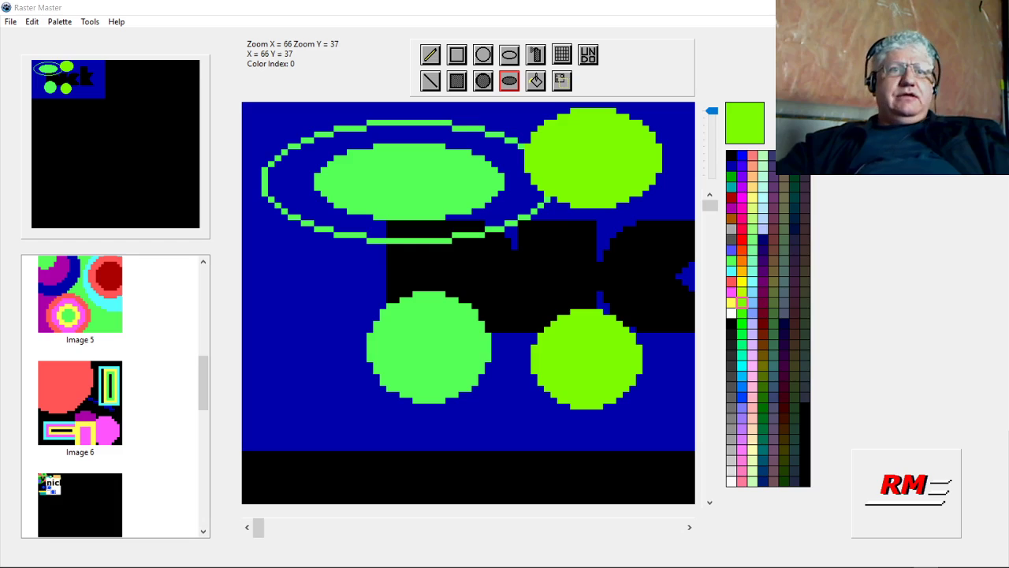